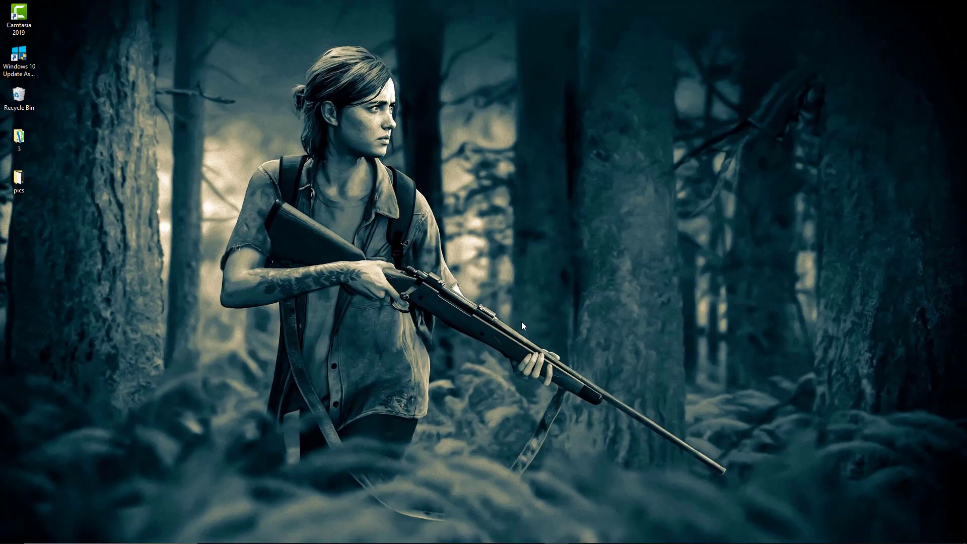
# - Launch ZBrush and close the LightBox browser to reveal the empty canvas
pyautogui.moveTo(447, 541)
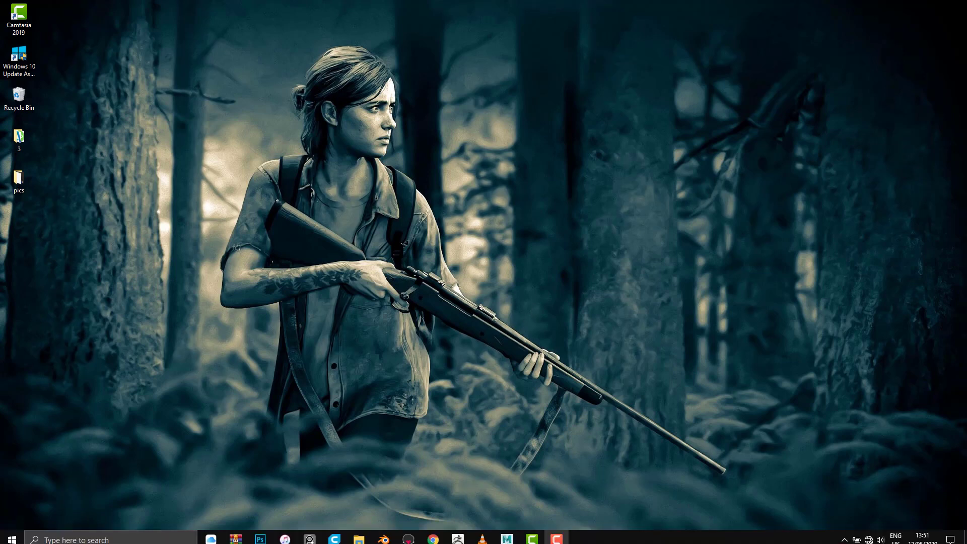
pyautogui.click(459, 538)
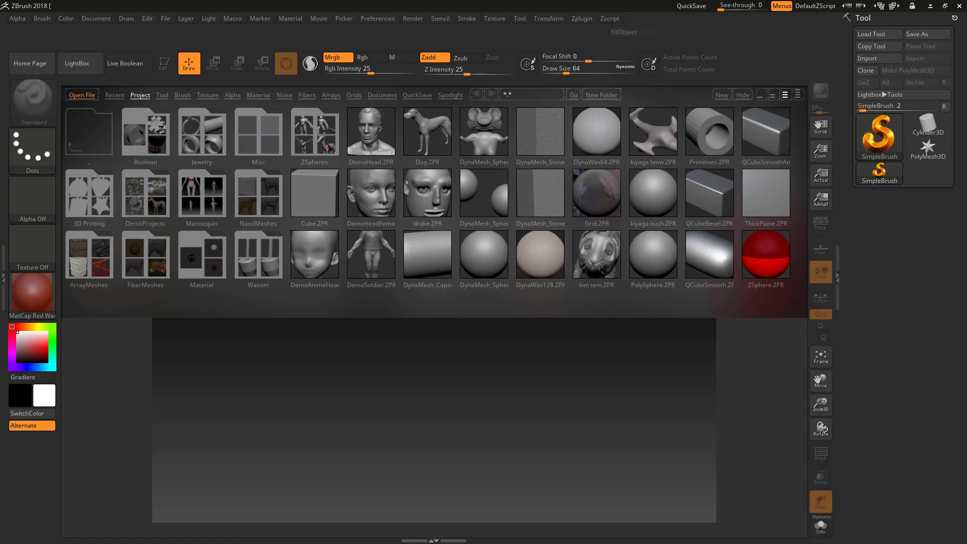
pyautogui.click(78, 65)
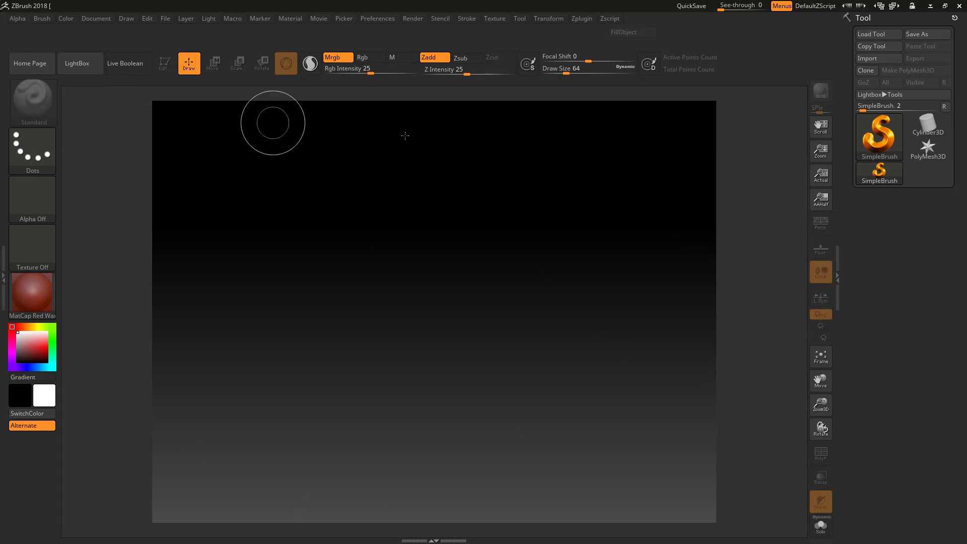
# - Double the document size to 2240 by 1680 and lower the background gradient range to get a flat backdrop
pyautogui.click(95, 18)
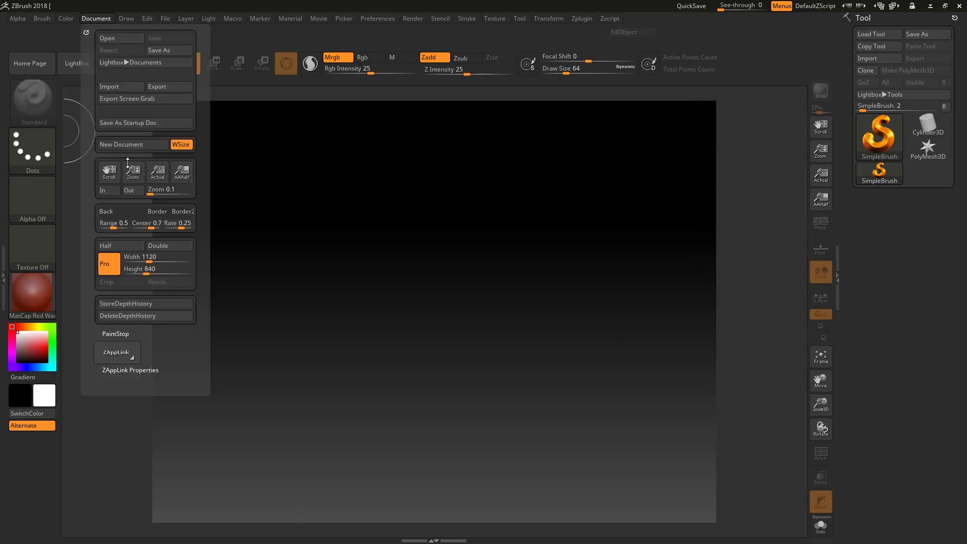
pyautogui.click(166, 250)
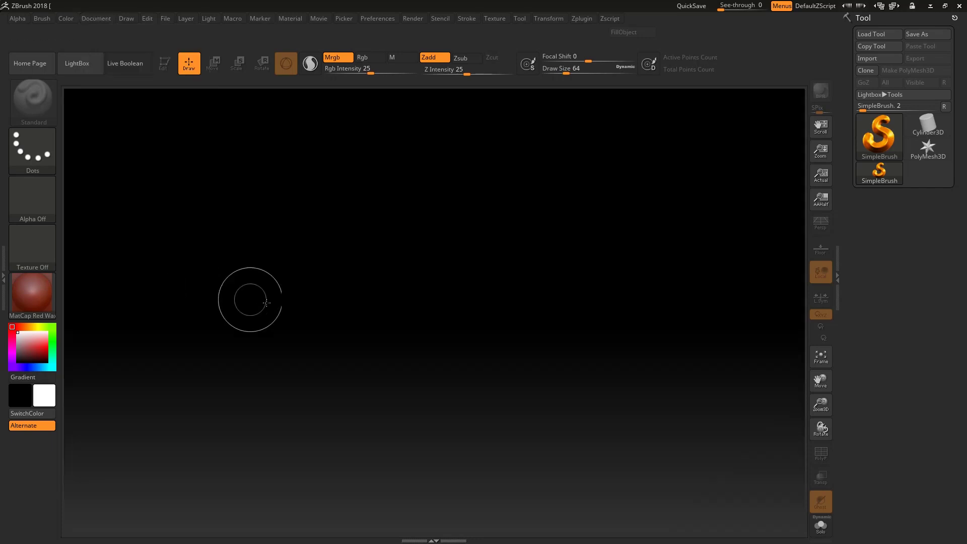
pyautogui.click(107, 18)
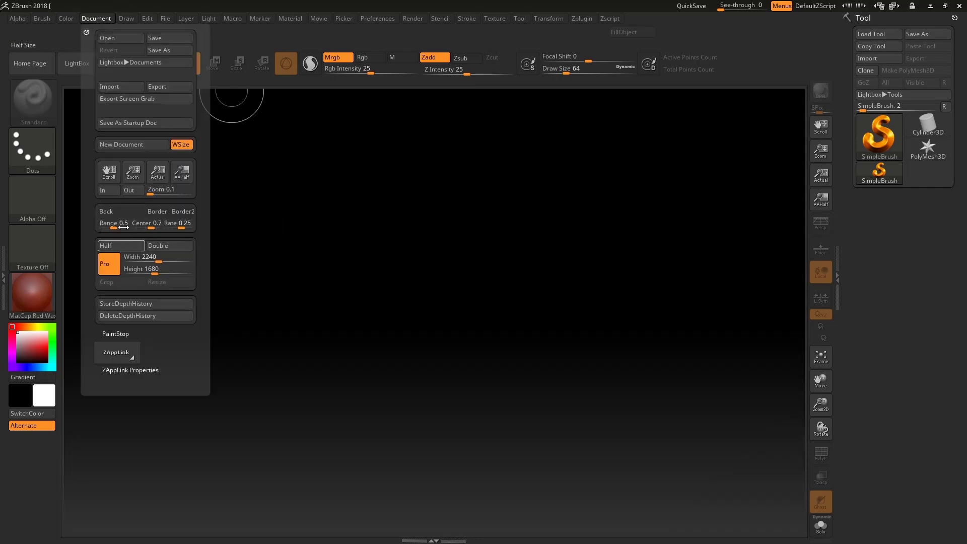
pyautogui.moveTo(116, 224); pyautogui.dragTo(89, 230)
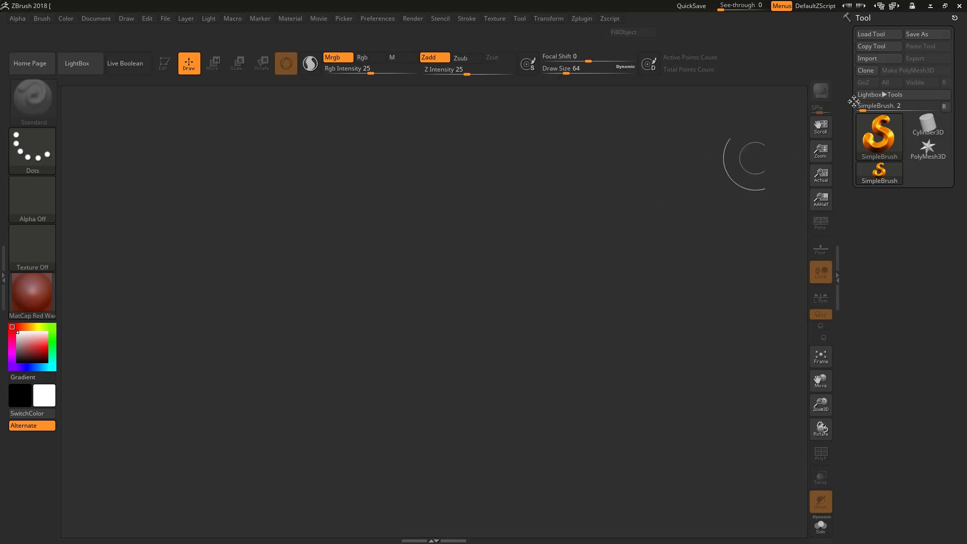
# - Import the mesh Baby_Yoda.obj from the obj files folder inside online 3D printing models > modfy your model on drive E
pyautogui.click(876, 58)
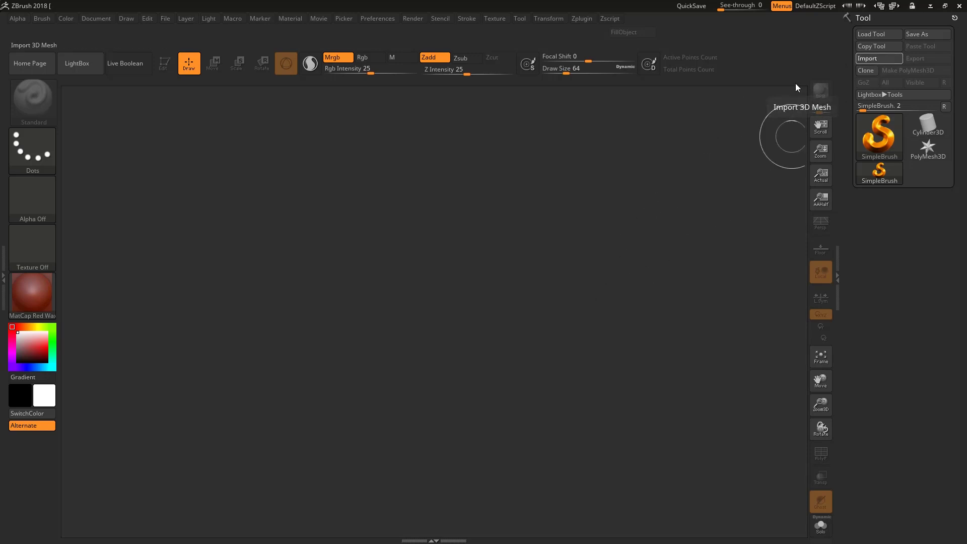
pyautogui.click(52, 204)
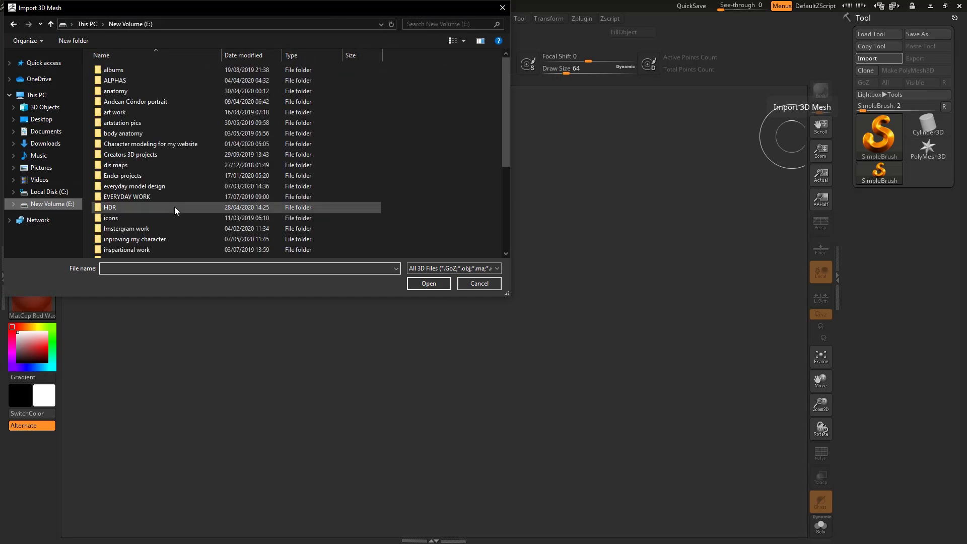
pyautogui.scroll(-3, 171, 206)
pyautogui.doubleClick(152, 232)
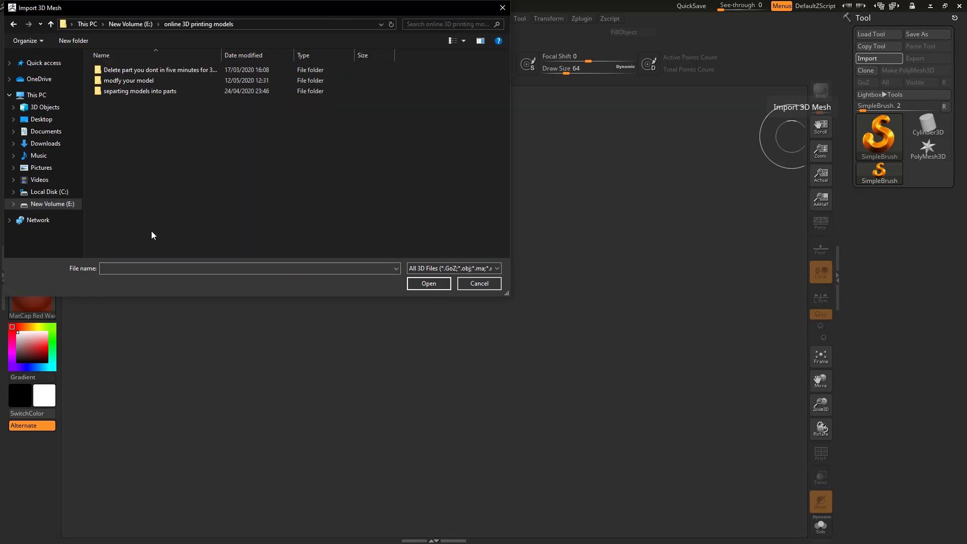
pyautogui.doubleClick(123, 82)
pyautogui.doubleClick(238, 96)
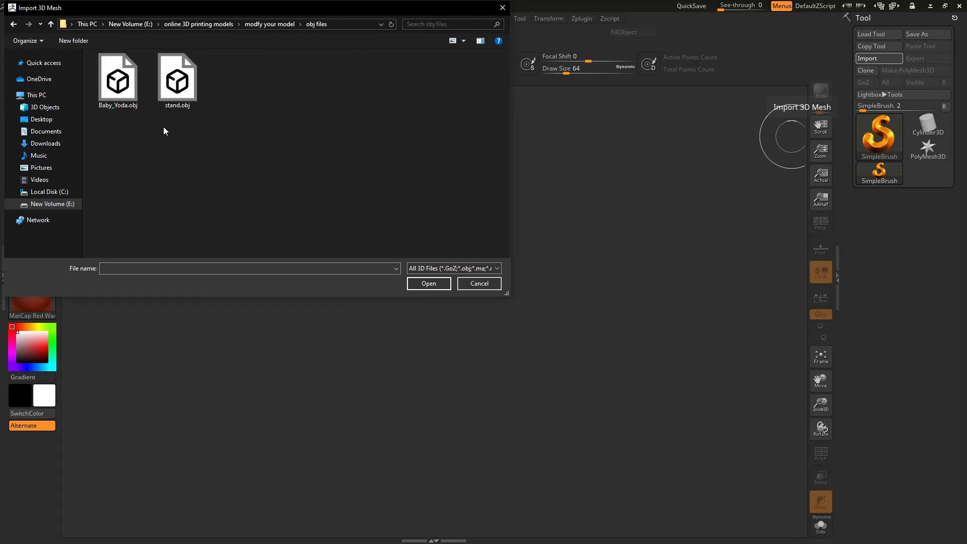
pyautogui.click(122, 104)
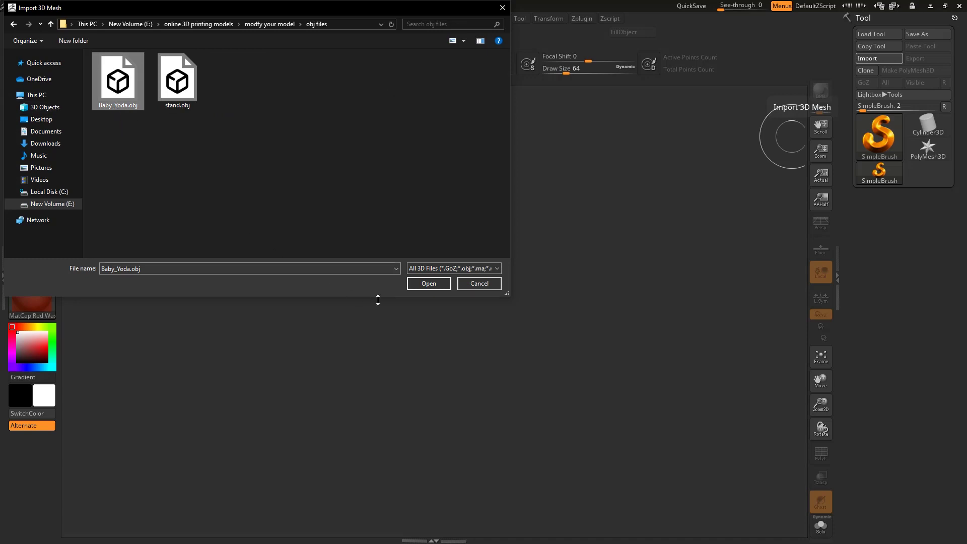
pyautogui.click(429, 285)
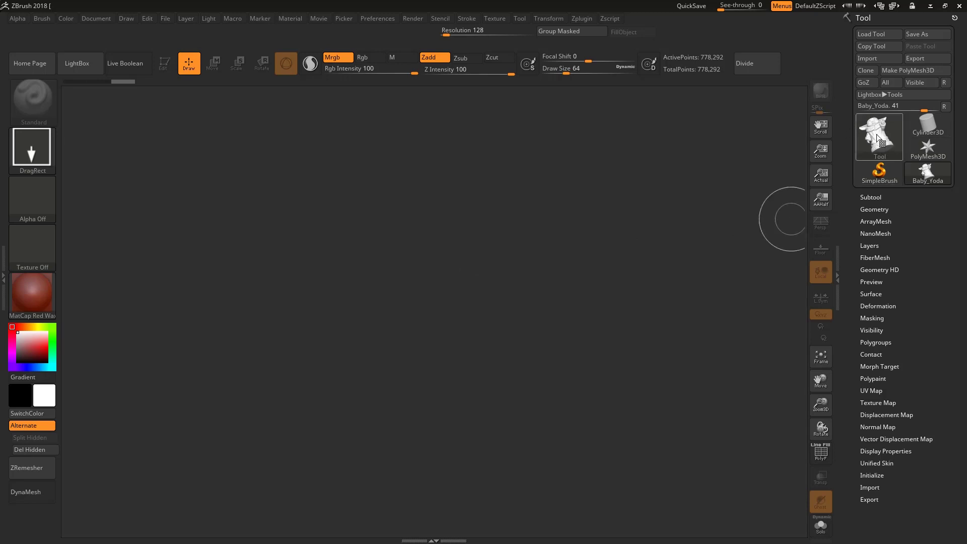
# - Draw the Baby_Yoda mesh upright near the middle of the canvas and turn on Edit mode
pyautogui.moveTo(879, 143)
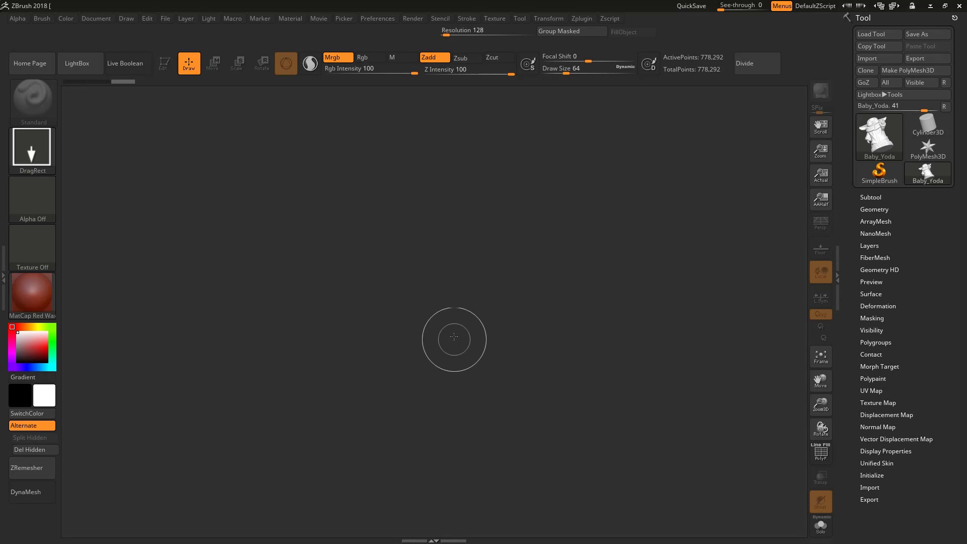
pyautogui.moveTo(449, 255); pyautogui.dragTo(453, 411)
pyautogui.moveTo(449, 407); pyautogui.dragTo(448, 432)
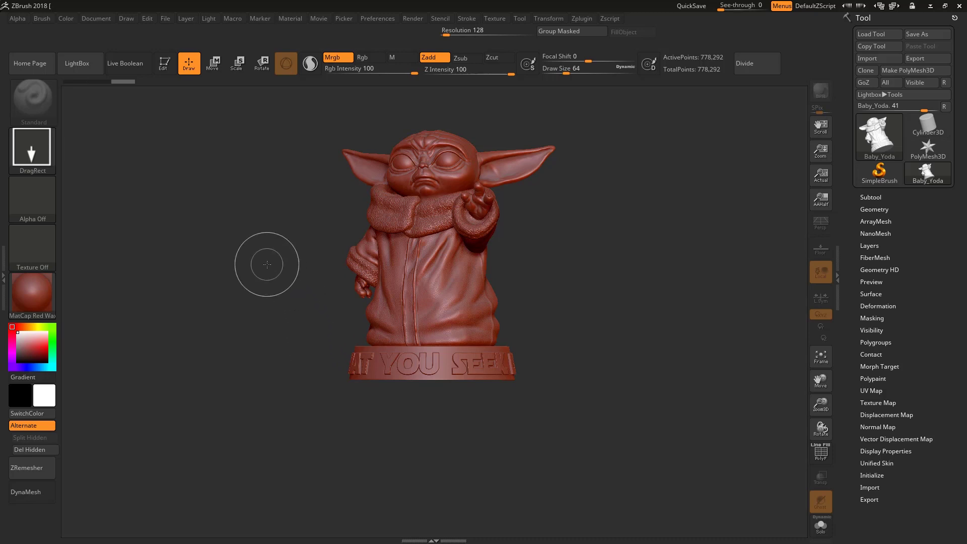
pyautogui.click(164, 71)
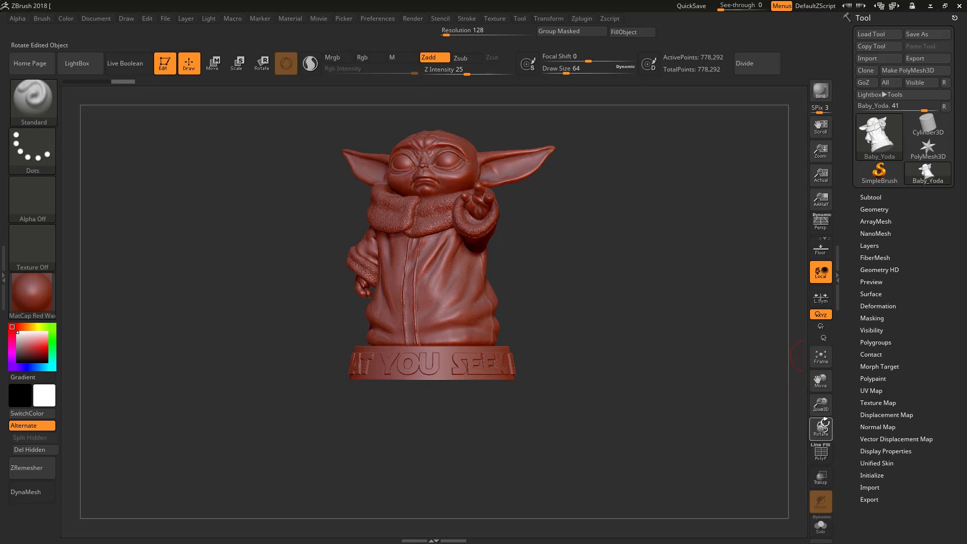
# - Frame the Baby_Yoda model in the canvas and change its material to BasicMaterial
pyautogui.moveTo(816, 379); pyautogui.dragTo(822, 379)
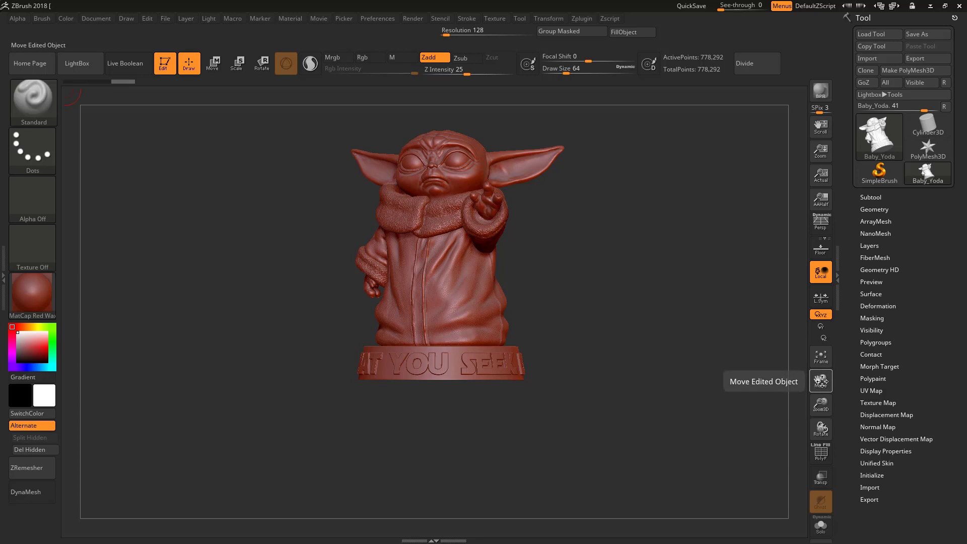
pyautogui.moveTo(822, 382); pyautogui.dragTo(98, 246)
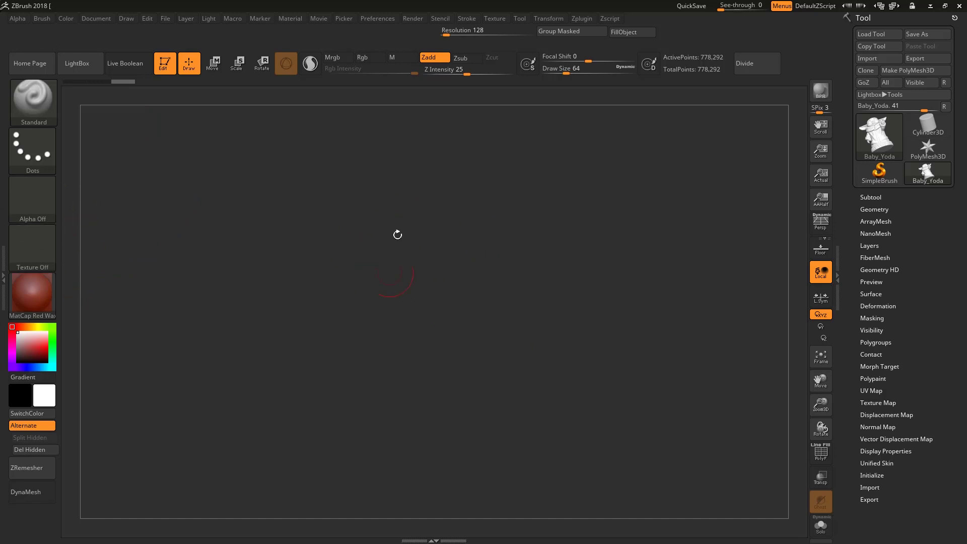
pyautogui.click(821, 357)
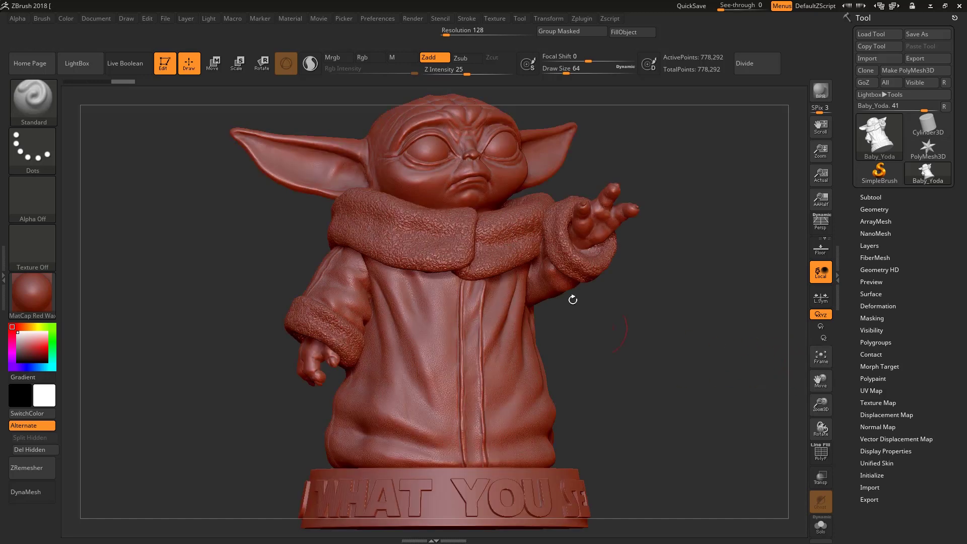
pyautogui.moveTo(584, 316); pyautogui.dragTo(125, 292)
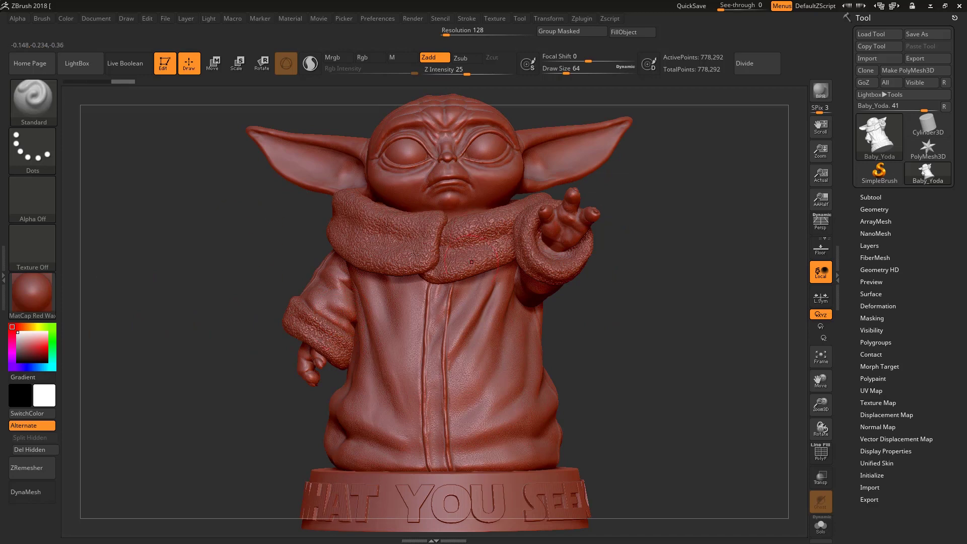
pyautogui.click(32, 293)
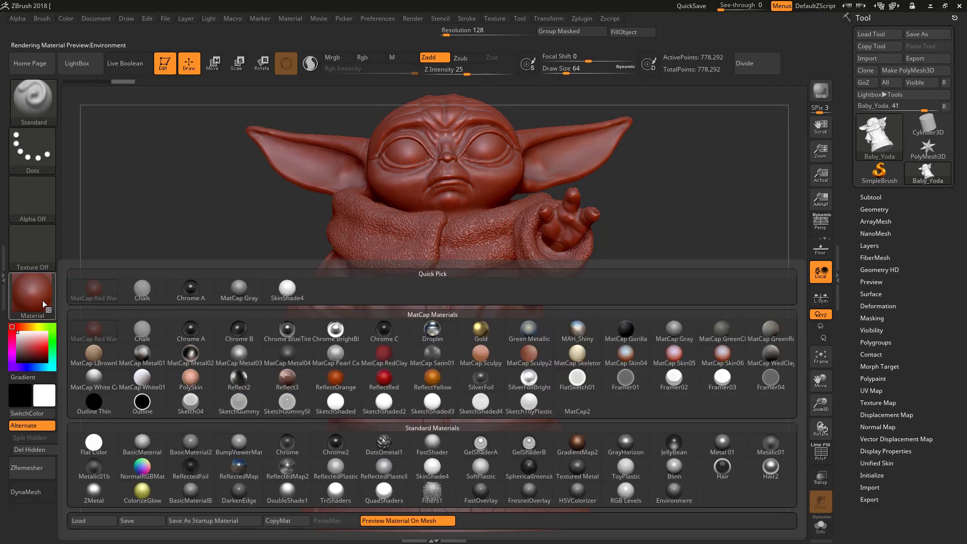
pyautogui.click(150, 453)
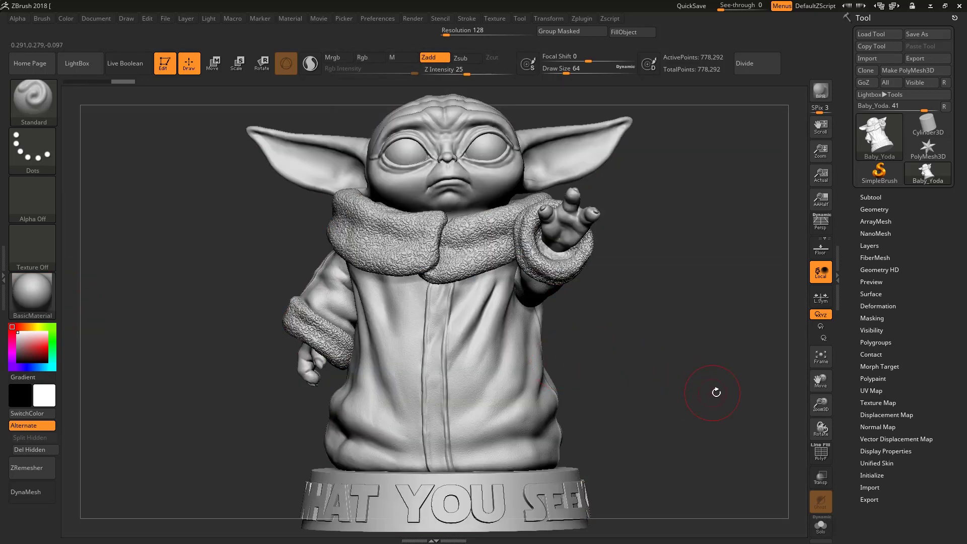
# - Hide the lettered base and the lower part of the robe with a rectangular SelectRect selection
pyautogui.moveTo(814, 396); pyautogui.dragTo(821, 367)
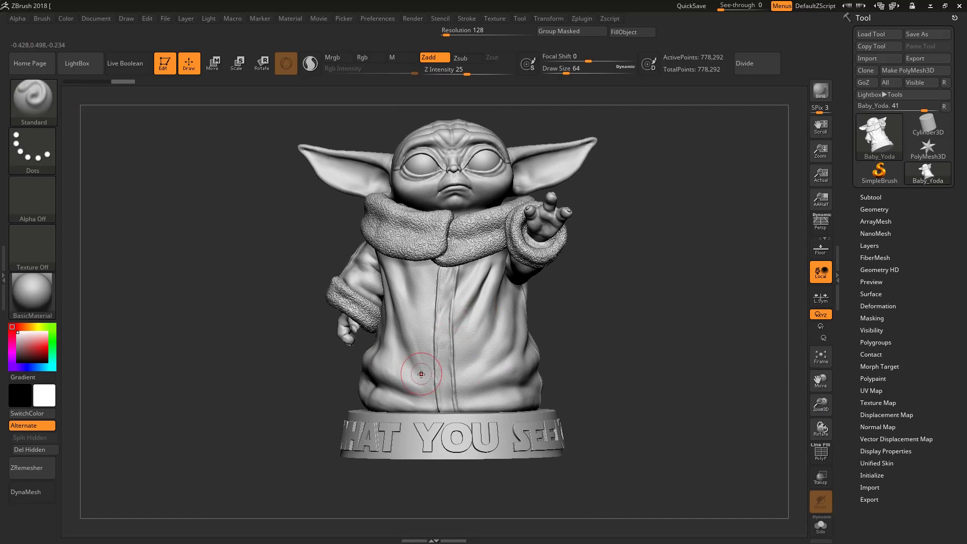
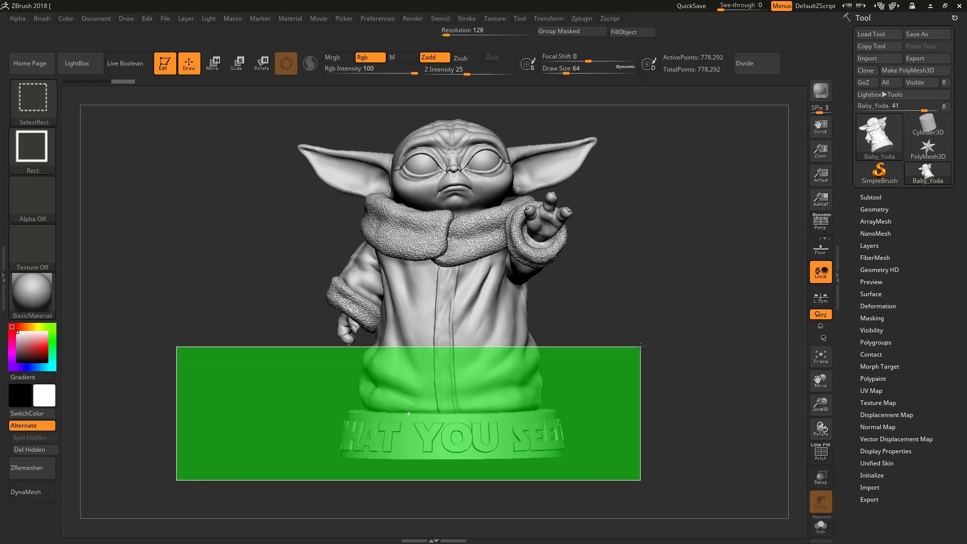
pyautogui.moveTo(642, 347)
pyautogui.keyDown('ctrl'); pyautogui.keyDown('shift'); pyautogui.mouseDown()
pyautogui.moveTo(687, 338)
pyautogui.moveTo(485, 347)
pyautogui.moveTo(609, 351)
pyautogui.moveTo(650, 332)
pyautogui.mouseUp(); pyautogui.keyUp('shift'); pyautogui.keyUp('ctrl')
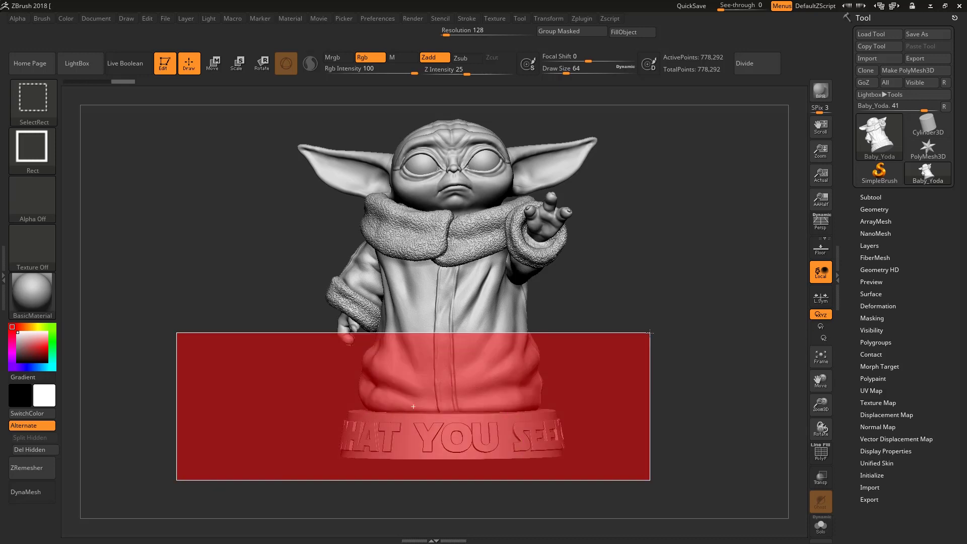
pyautogui.keyDown('ctrl'); pyautogui.keyDown('alt'); pyautogui.keyDown('shift'); pyautogui.moveTo(650, 332); pyautogui.dragTo(659, 350); pyautogui.keyUp('shift'); pyautogui.keyUp('alt'); pyautogui.keyUp('ctrl')
# - Permanently delete the hidden base and lower robe geometry with Del Hidden
pyautogui.moveTo(591, 323); pyautogui.dragTo(504, 398)
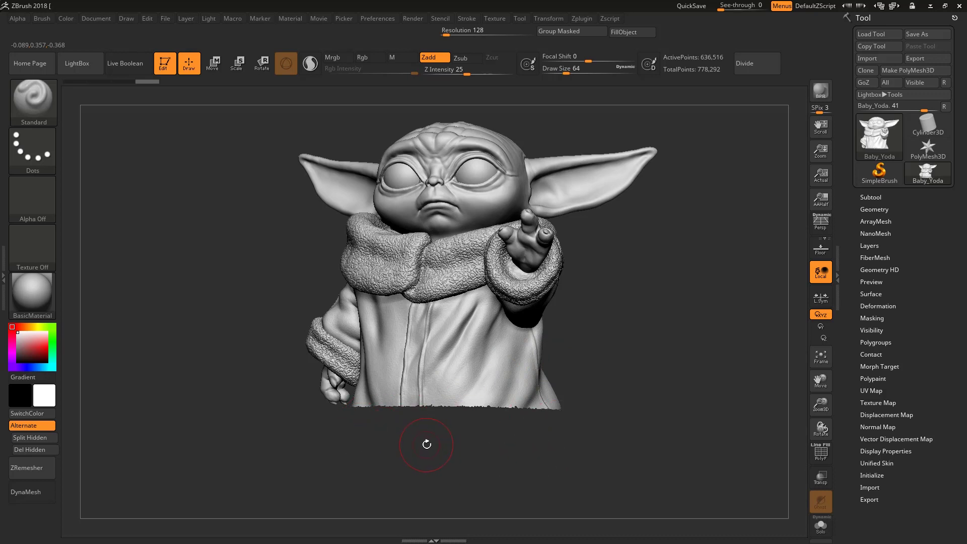
pyautogui.click(874, 208)
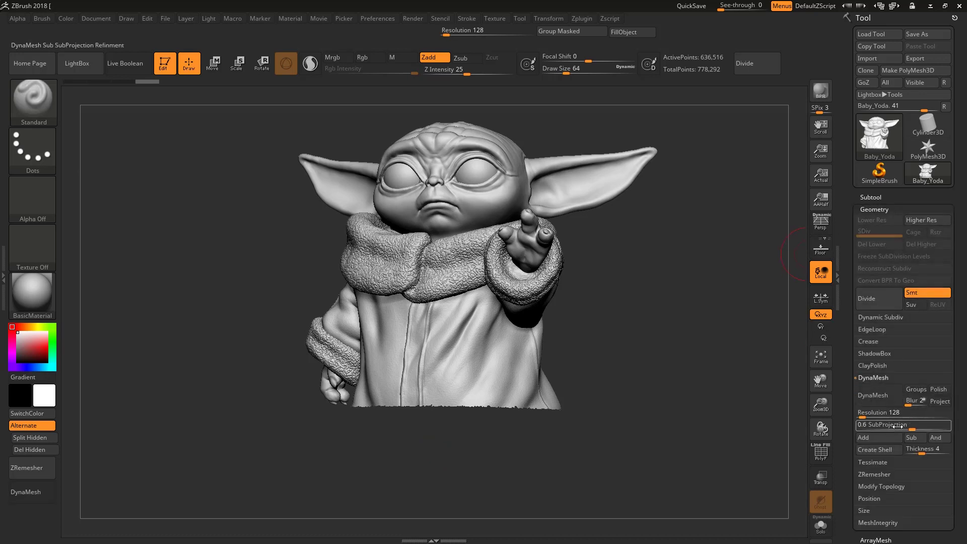
pyautogui.click(874, 208)
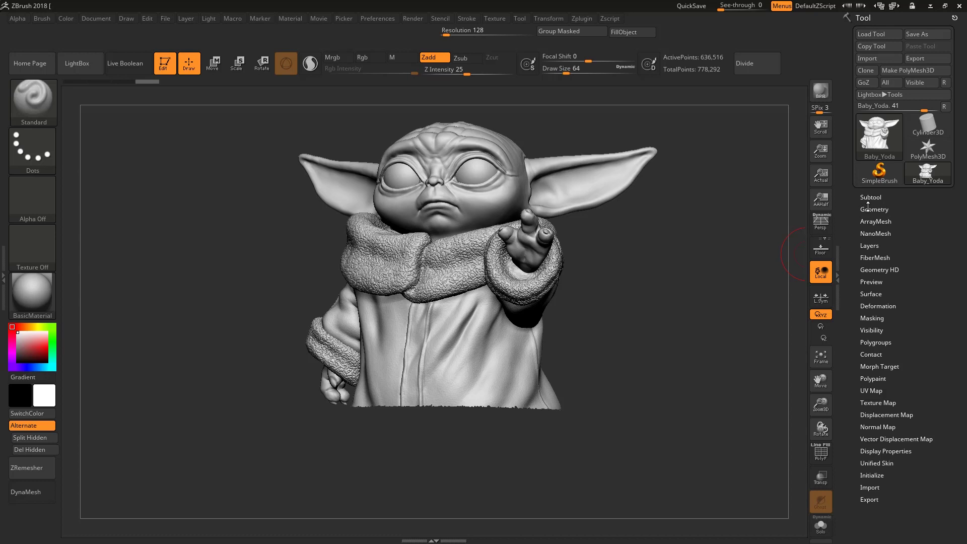
pyautogui.click(863, 208)
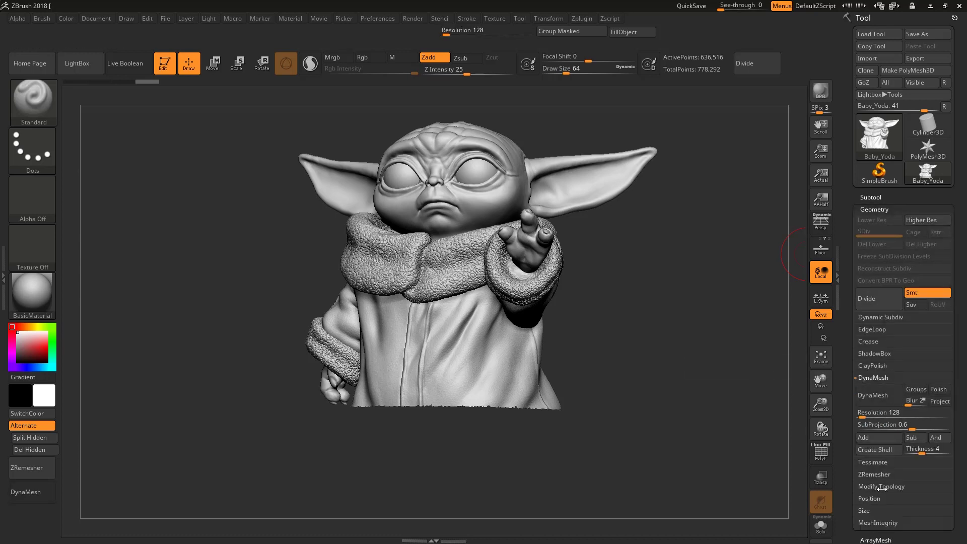
pyautogui.click(885, 488)
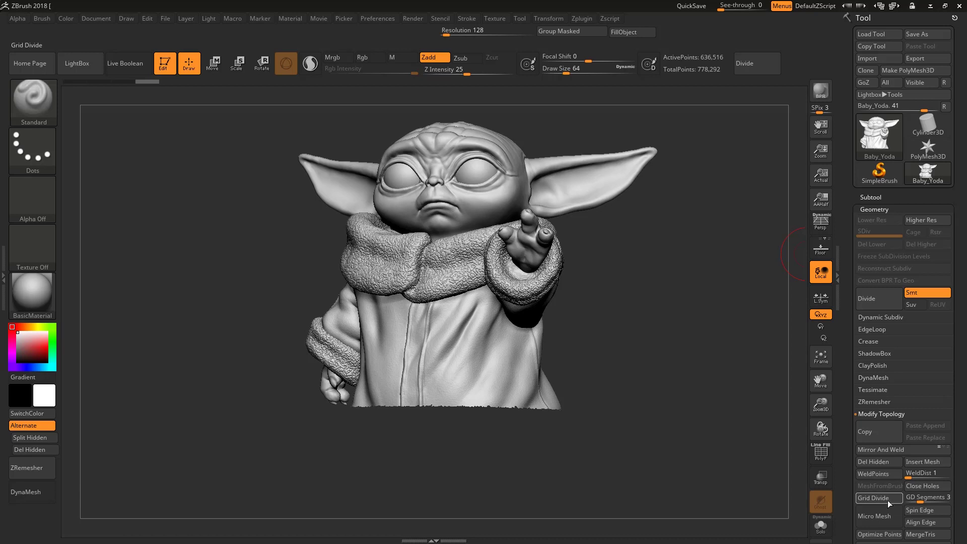
pyautogui.click(877, 462)
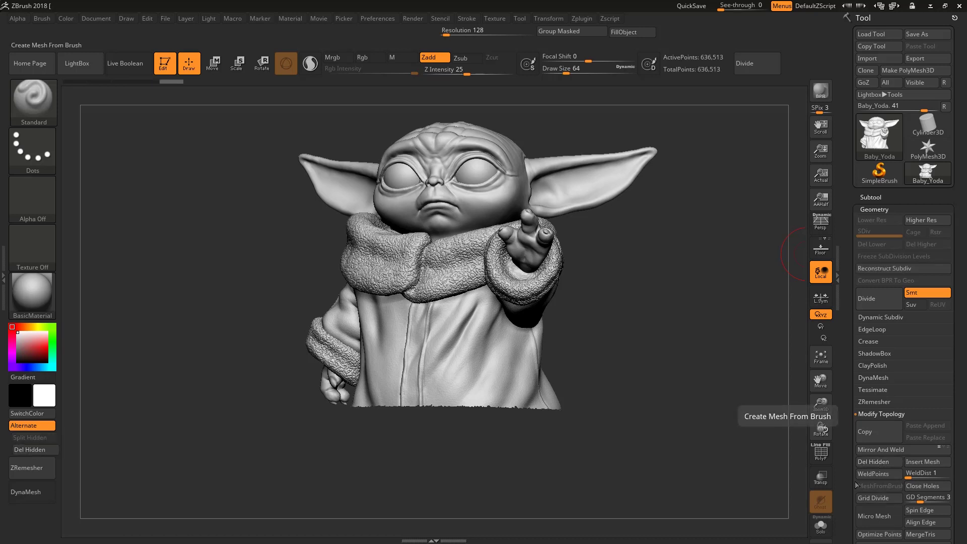
# - Examine the open underside of the cut body from the front, the side and below
pyautogui.moveTo(655, 389); pyautogui.dragTo(694, 313)
pyautogui.moveTo(663, 279); pyautogui.dragTo(557, 352)
pyautogui.moveTo(642, 364); pyautogui.dragTo(385, 388)
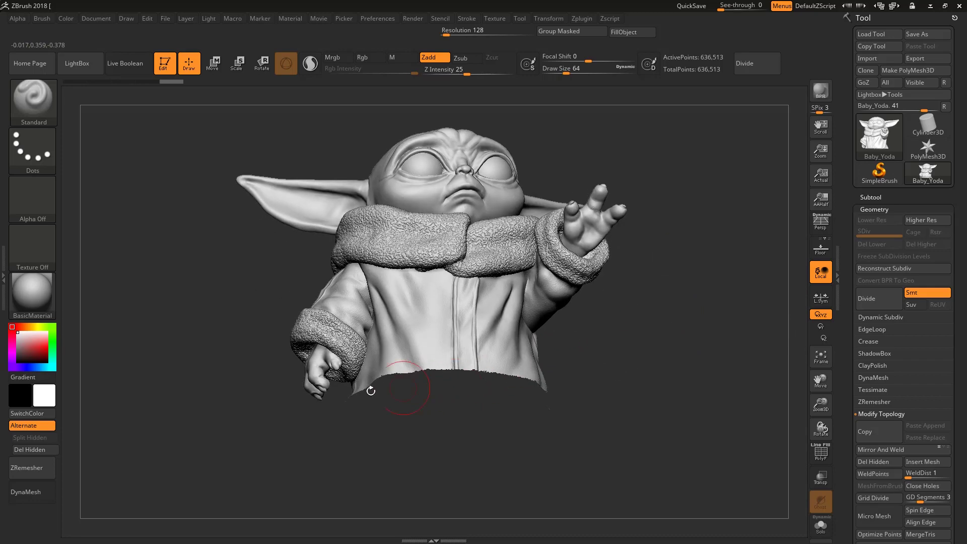
pyautogui.moveTo(563, 397); pyautogui.dragTo(475, 379)
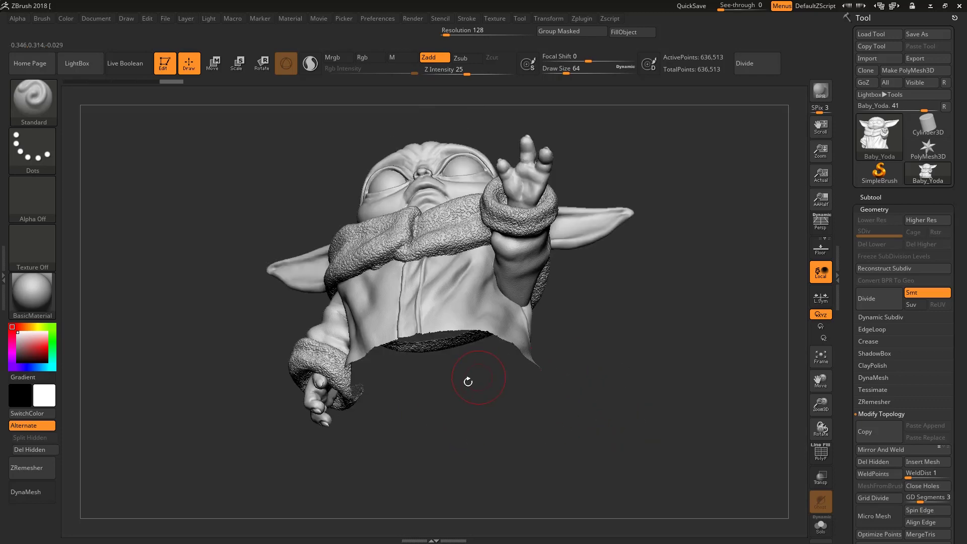
pyautogui.moveTo(623, 365); pyautogui.dragTo(521, 354)
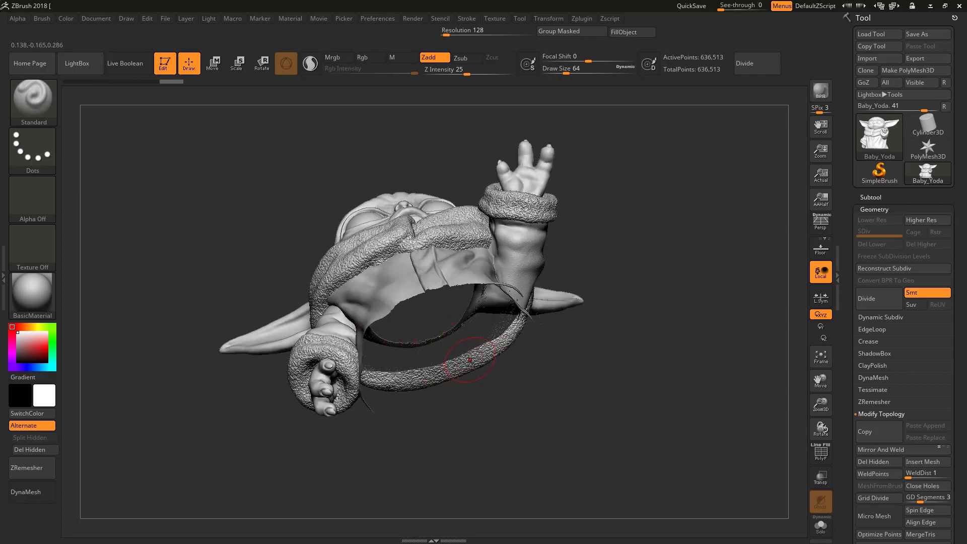
pyautogui.moveTo(660, 363); pyautogui.dragTo(603, 369)
pyautogui.moveTo(633, 293); pyautogui.dragTo(400, 360)
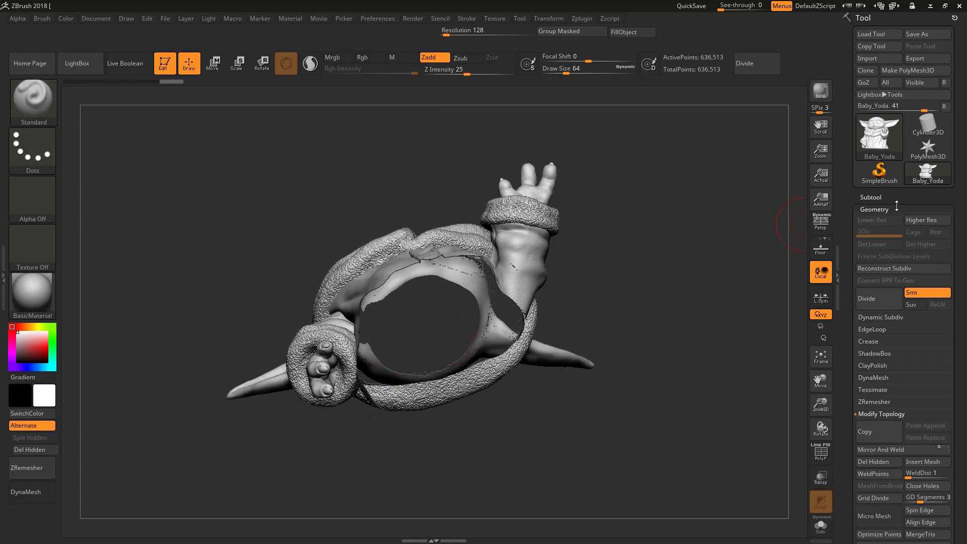
# - Turn on Double display in the display properties and check the inner surfaces of the cut body
pyautogui.scroll(-10, 947, 328)
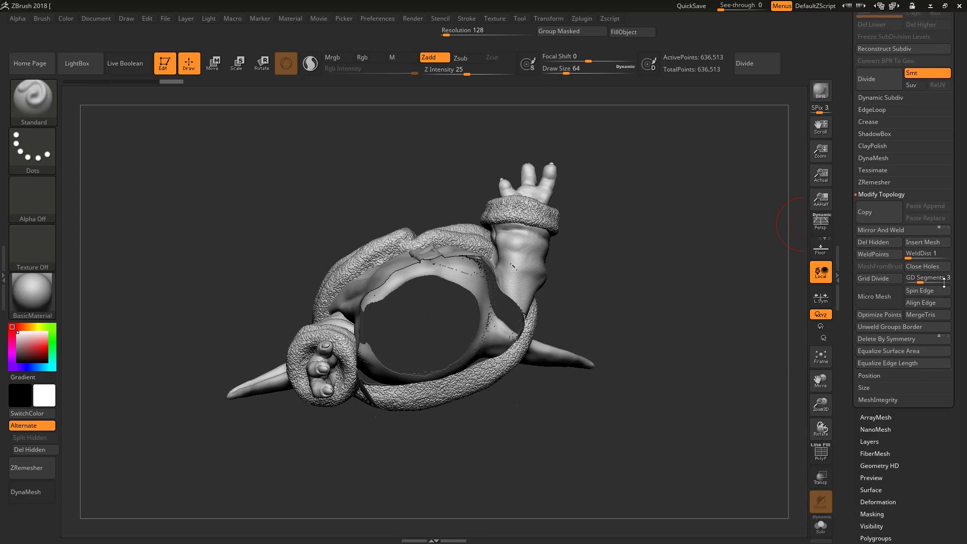
pyautogui.scroll(-7, 955, 413)
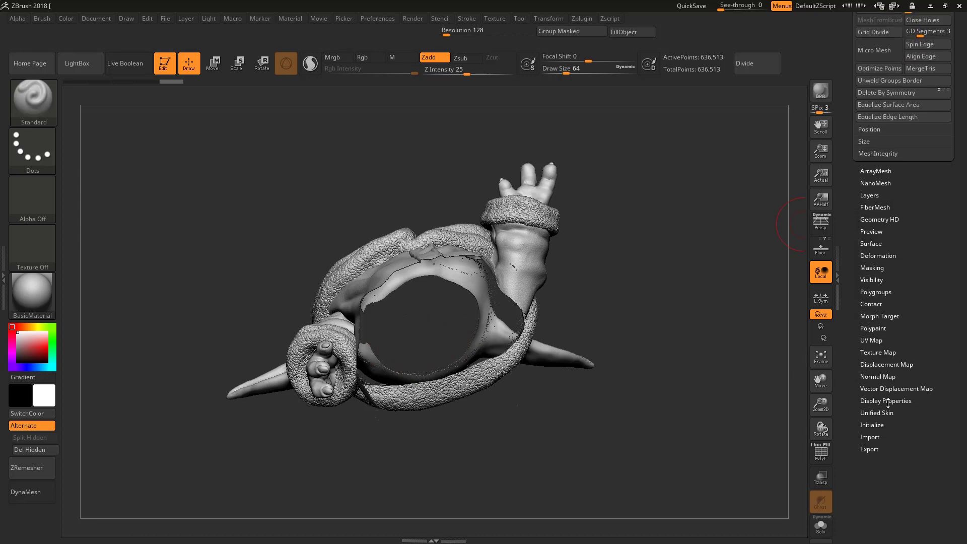
pyautogui.click(883, 401)
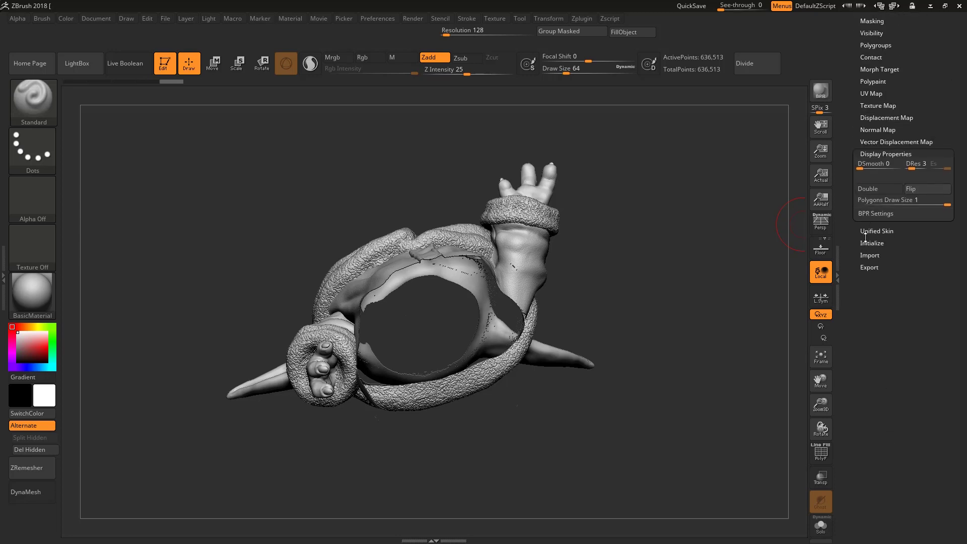
pyautogui.click(875, 191)
pyautogui.moveTo(622, 245); pyautogui.dragTo(628, 307)
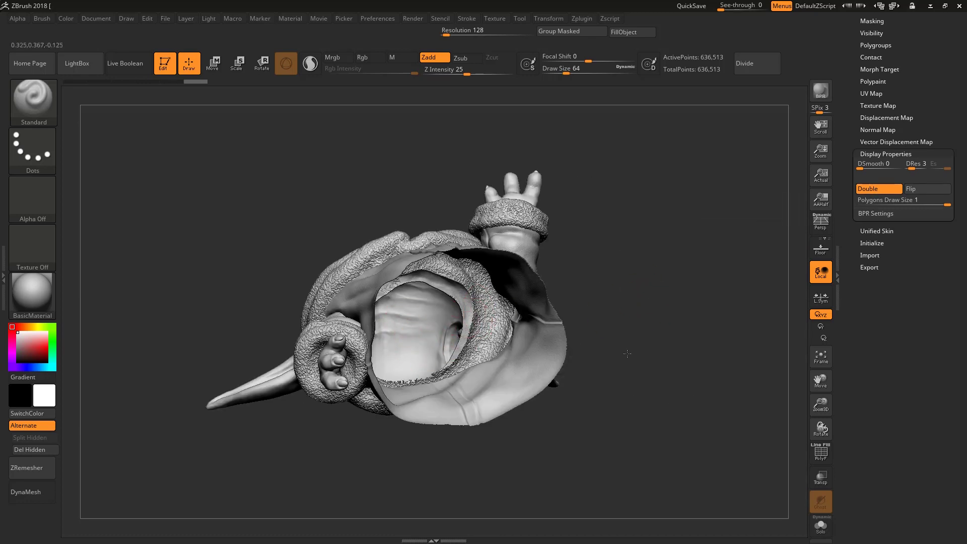
pyautogui.moveTo(627, 353); pyautogui.dragTo(519, 388)
pyautogui.keyDown('shift'); pyautogui.moveTo(629, 321); pyautogui.dragTo(621, 320); pyautogui.keyUp('shift')
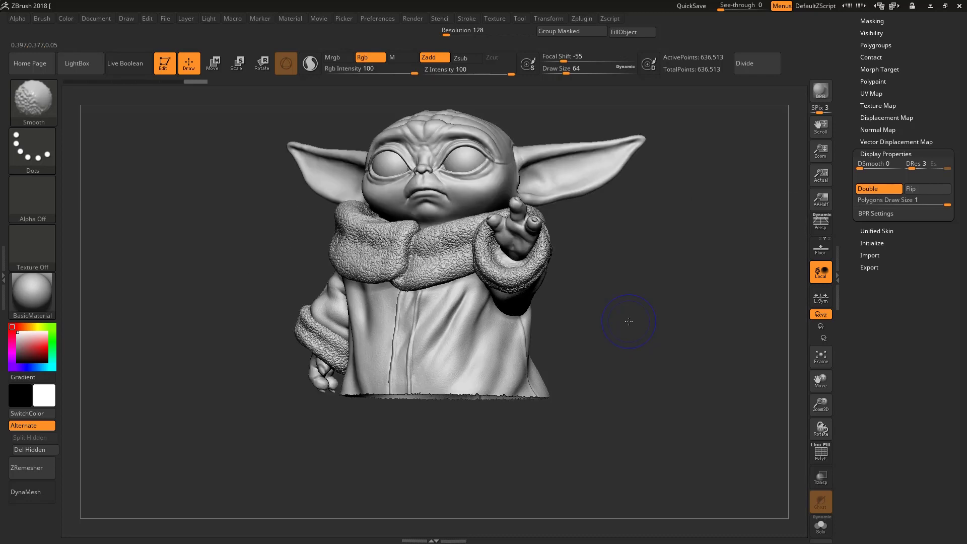
pyautogui.moveTo(568, 342); pyautogui.dragTo(491, 380)
pyautogui.moveTo(567, 342); pyautogui.dragTo(574, 350)
# - Open the DynaMesh settings in the model's geometry options
pyautogui.click(897, 142)
pyautogui.scroll(5, 932, 172)
pyautogui.scroll(1, 933, 171)
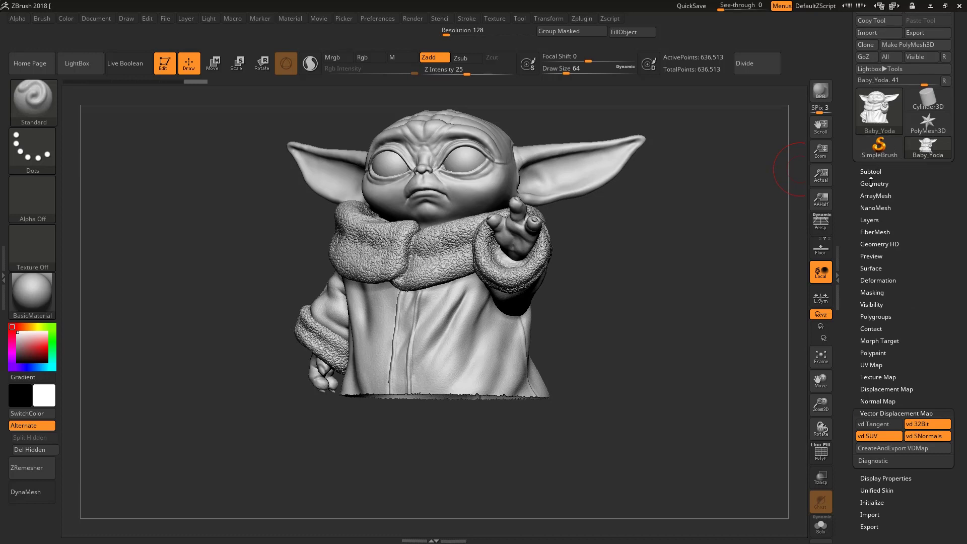
pyautogui.click(873, 184)
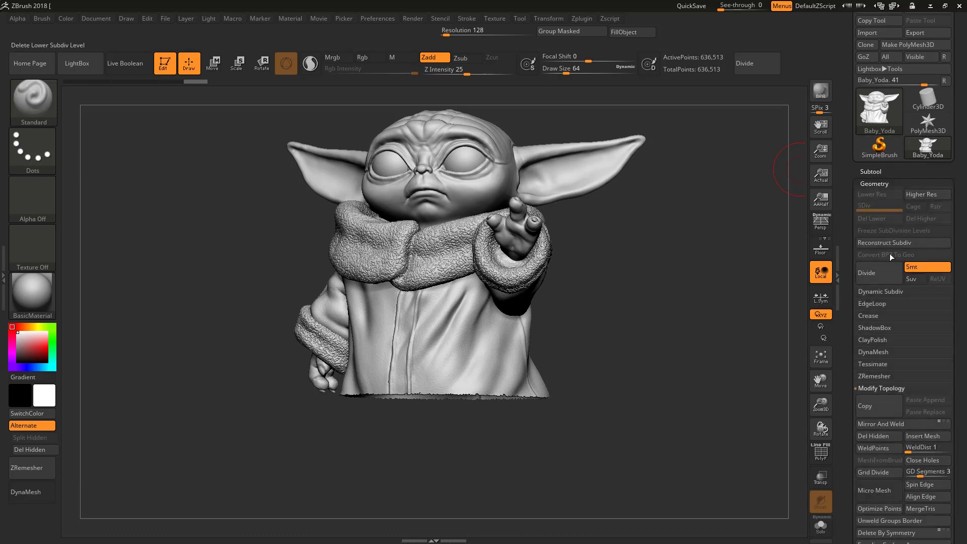
pyautogui.click(874, 352)
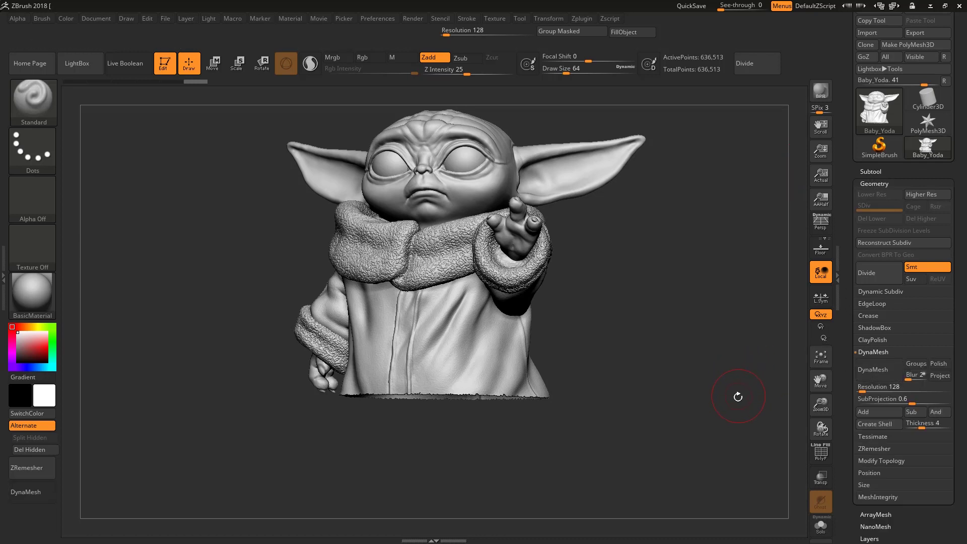
# - Try closing the open underside by applying DynaMesh to the model at resolution 128
pyautogui.click(875, 368)
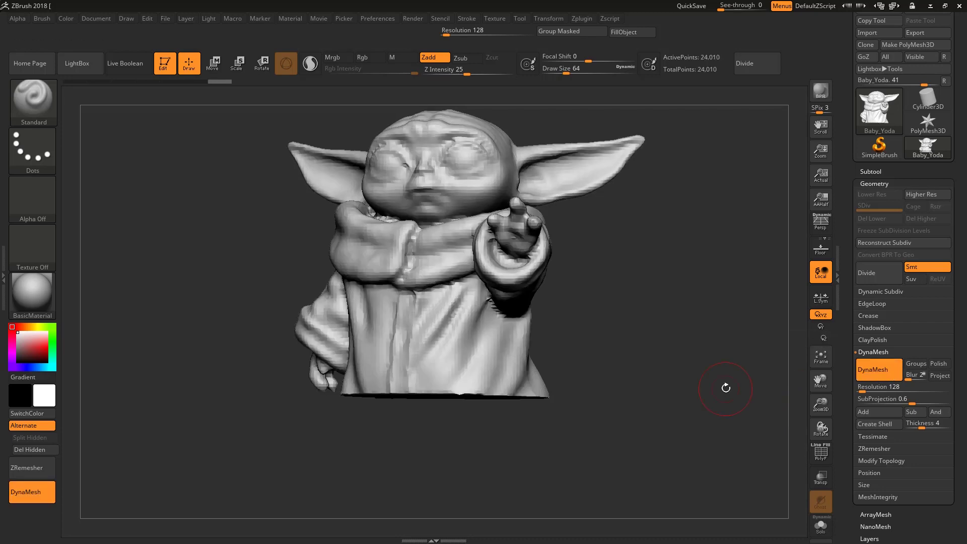
pyautogui.moveTo(700, 391); pyautogui.dragTo(698, 323)
pyautogui.moveTo(633, 381)
pyautogui.mouseDown()
pyautogui.moveTo(640, 431)
pyautogui.moveTo(636, 383)
pyautogui.mouseUp()
pyautogui.moveTo(587, 309); pyautogui.dragTo(444, 237)
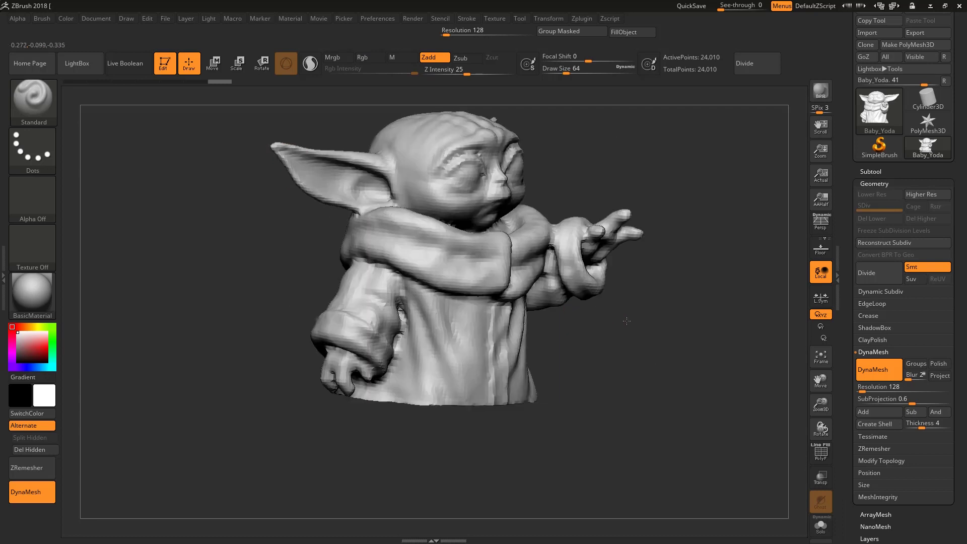
pyautogui.moveTo(614, 331)
pyautogui.mouseDown()
pyautogui.moveTo(574, 346)
pyautogui.moveTo(640, 314)
pyautogui.mouseUp()
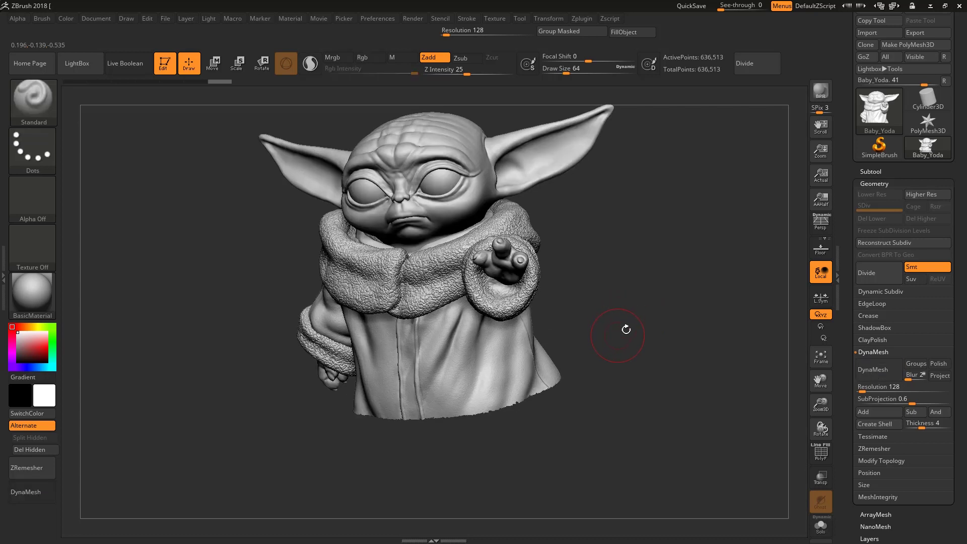
pyautogui.moveTo(624, 328); pyautogui.dragTo(714, 373)
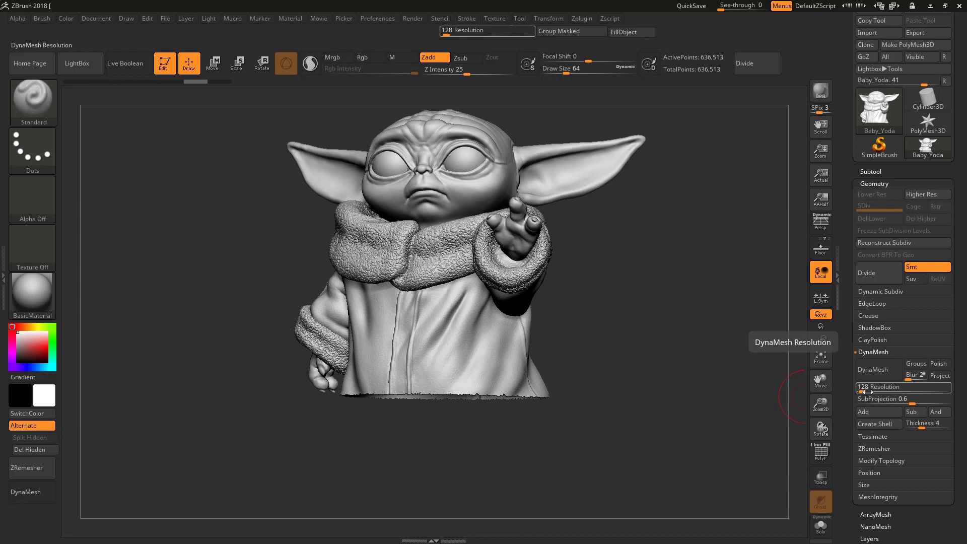
# - Set the DynaMesh resolution to 1000, apply DynaMesh to the model and check its underside
pyautogui.write('384')
pyautogui.write('1')
pyautogui.write('0')
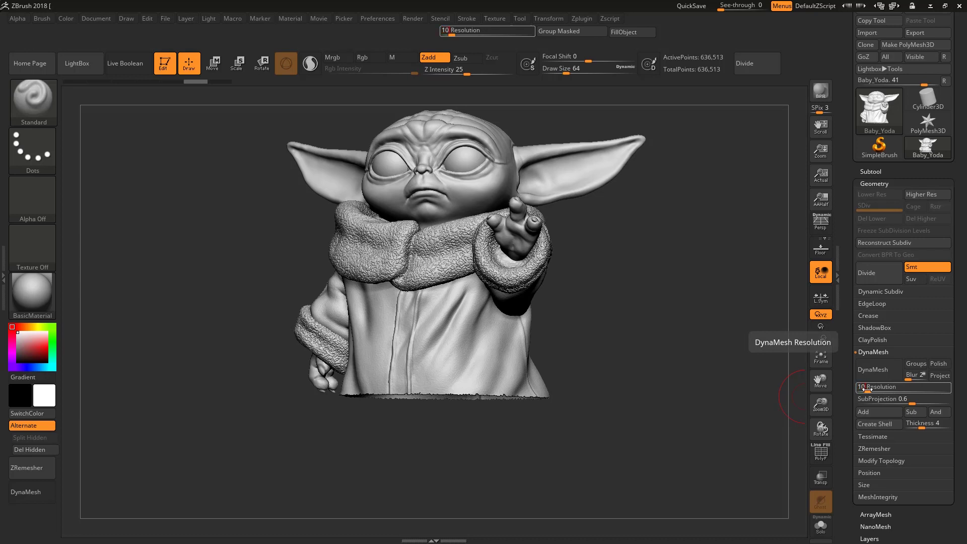
pyautogui.write('00')
pyautogui.press('Return')
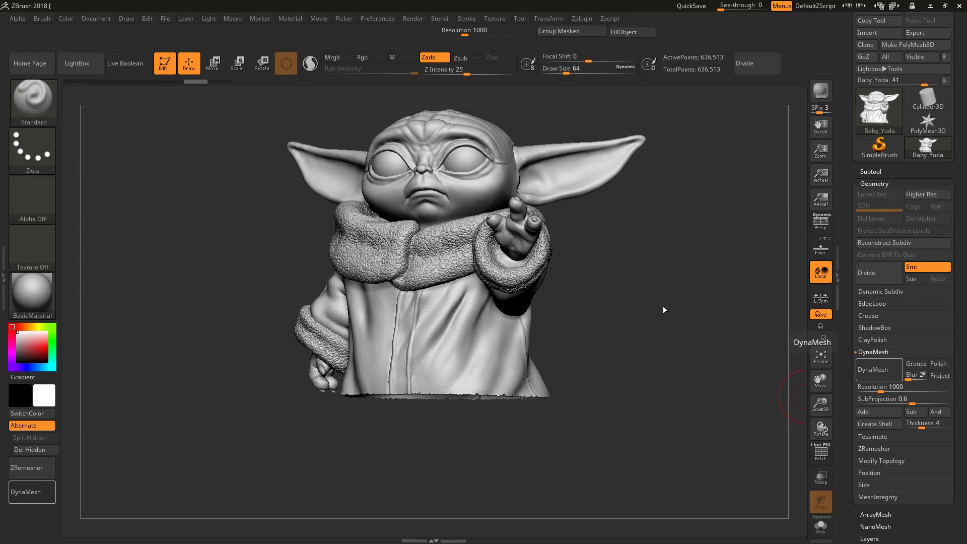
pyautogui.keyDown('ctrl'); pyautogui.click(664, 308); pyautogui.keyUp('ctrl')
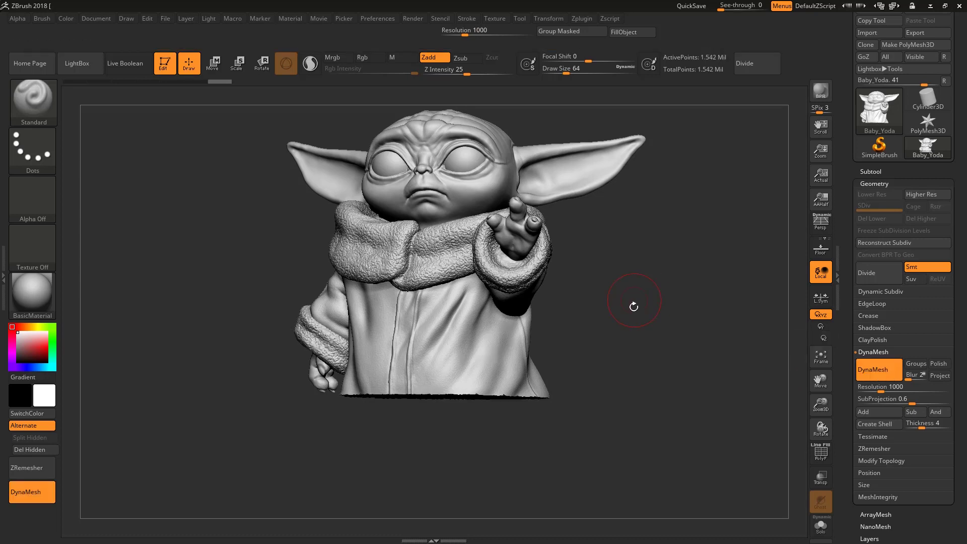
pyautogui.moveTo(633, 329); pyautogui.dragTo(431, 335)
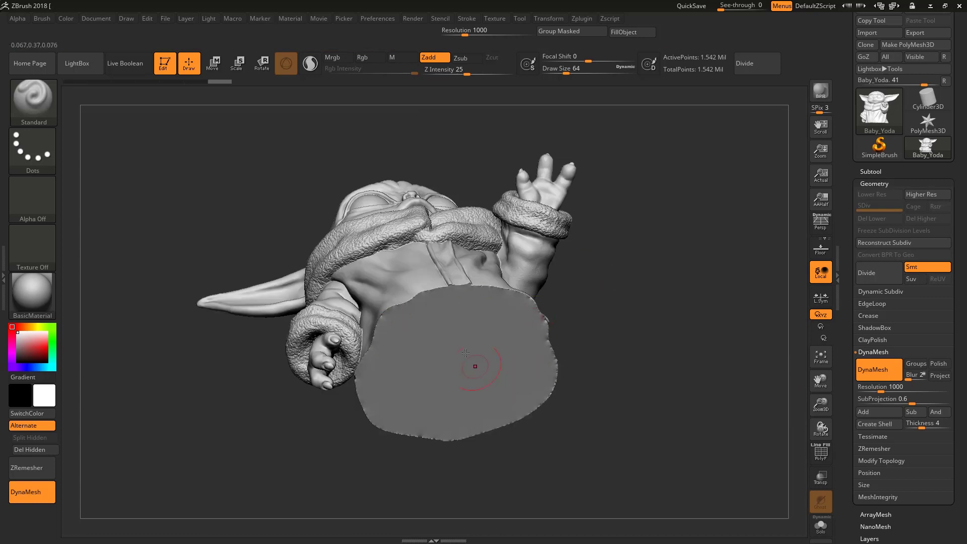
pyautogui.keyDown('shift'); pyautogui.moveTo(644, 317); pyautogui.dragTo(478, 179); pyautogui.keyUp('shift')
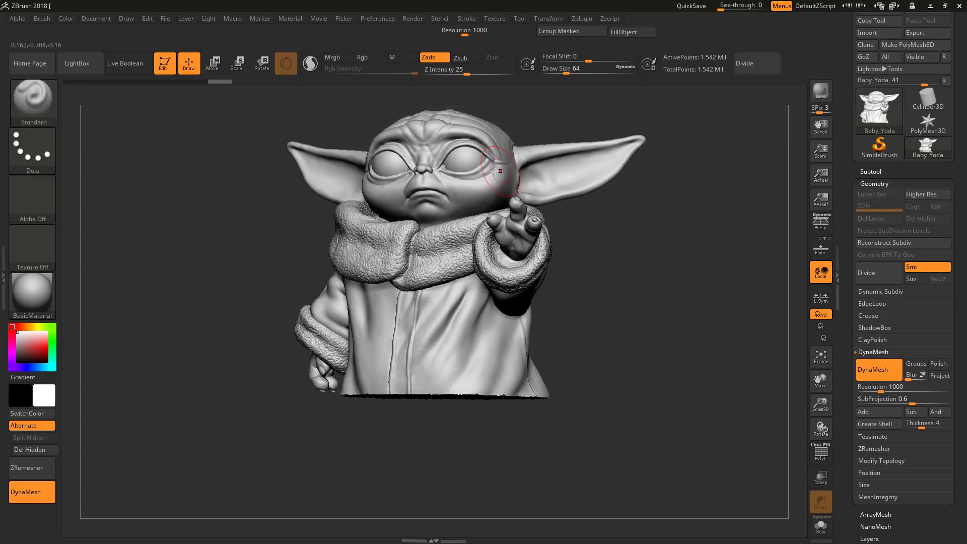
# - Hide the tip of the ear beside the raised hand with an inverted rectangular SelectRect selection
pyautogui.moveTo(622, 321); pyautogui.dragTo(432, 281)
pyautogui.moveTo(627, 341); pyautogui.dragTo(552, 392)
pyautogui.moveTo(642, 276)
pyautogui.keyDown('alt'); pyautogui.mouseDown()
pyautogui.moveTo(648, 255)
pyautogui.moveTo(648, 277)
pyautogui.mouseUp(); pyautogui.keyUp('alt')
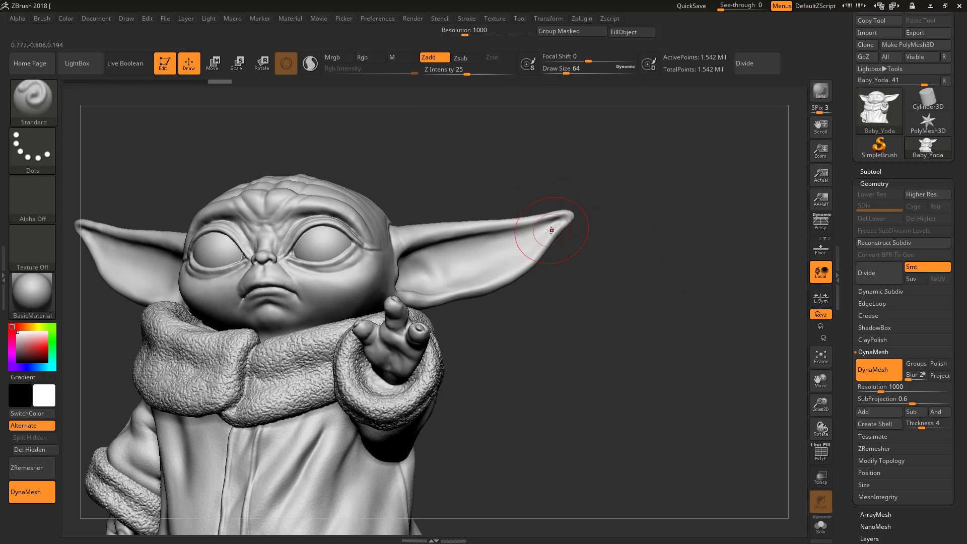
pyautogui.hotkey('ctrl', 'shift')
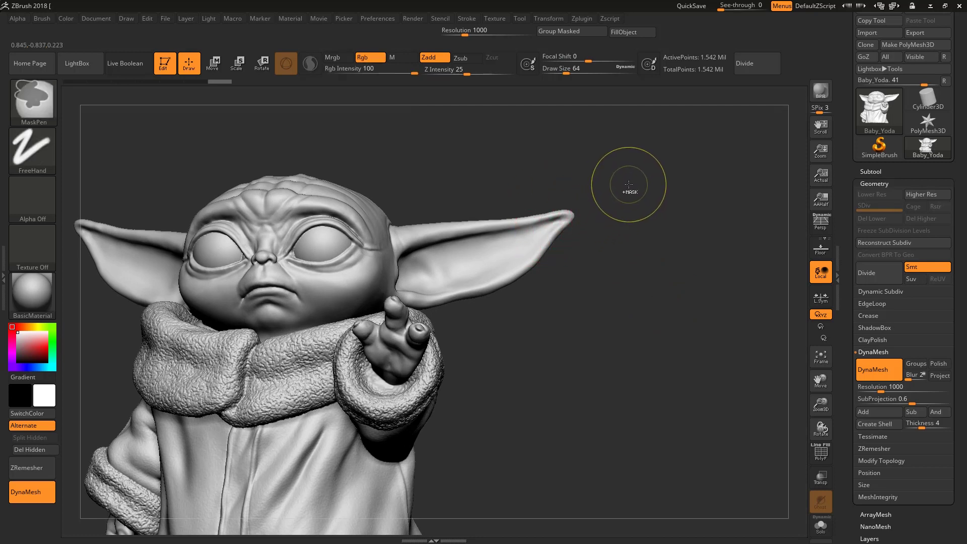
pyautogui.keyDown('ctrl'); pyautogui.keyDown('shift'); pyautogui.moveTo(654, 165); pyautogui.dragTo(533, 285); pyautogui.keyUp('shift'); pyautogui.keyUp('ctrl')
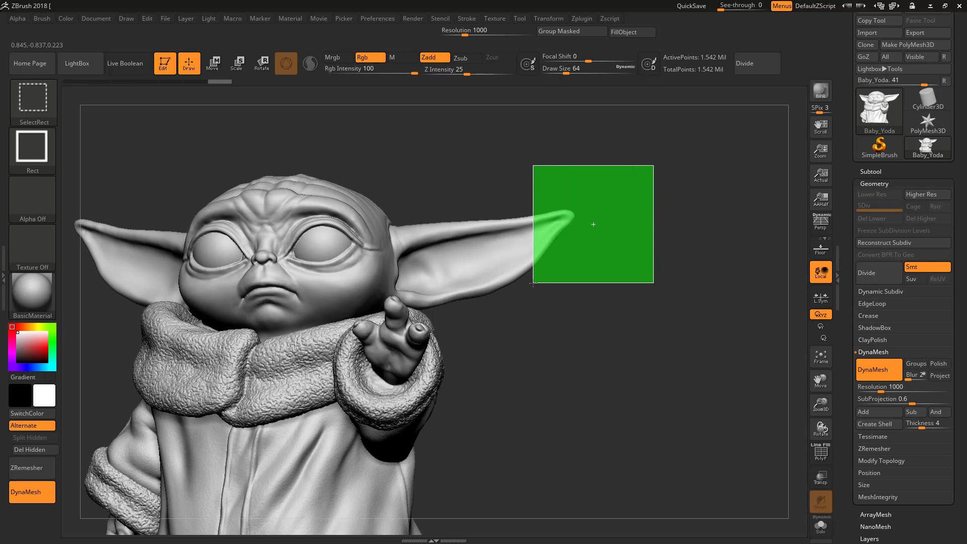
pyautogui.press('alt')
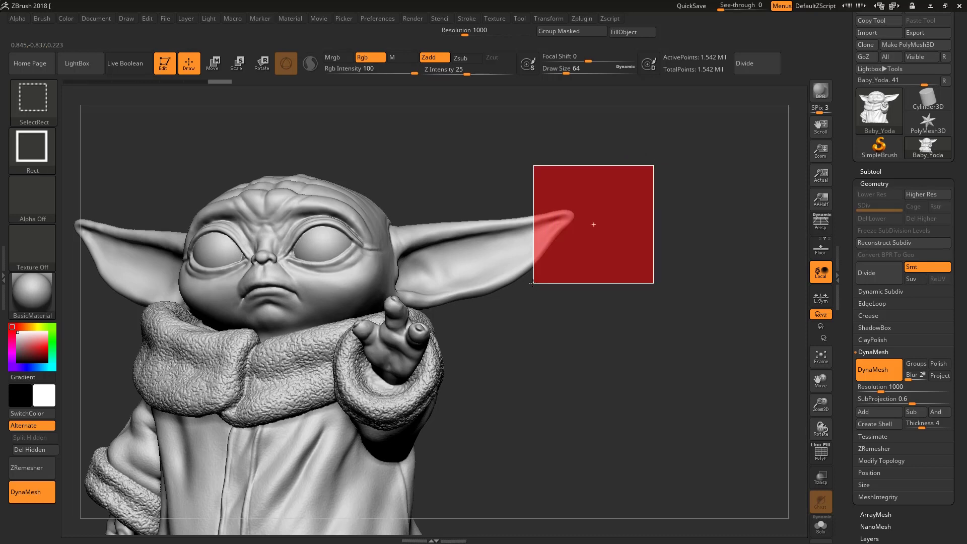
pyautogui.keyDown('ctrl'); pyautogui.keyDown('alt'); pyautogui.keyDown('shift'); pyautogui.moveTo(533, 285); pyautogui.dragTo(533, 285); pyautogui.keyUp('shift'); pyautogui.keyUp('alt'); pyautogui.keyUp('ctrl')
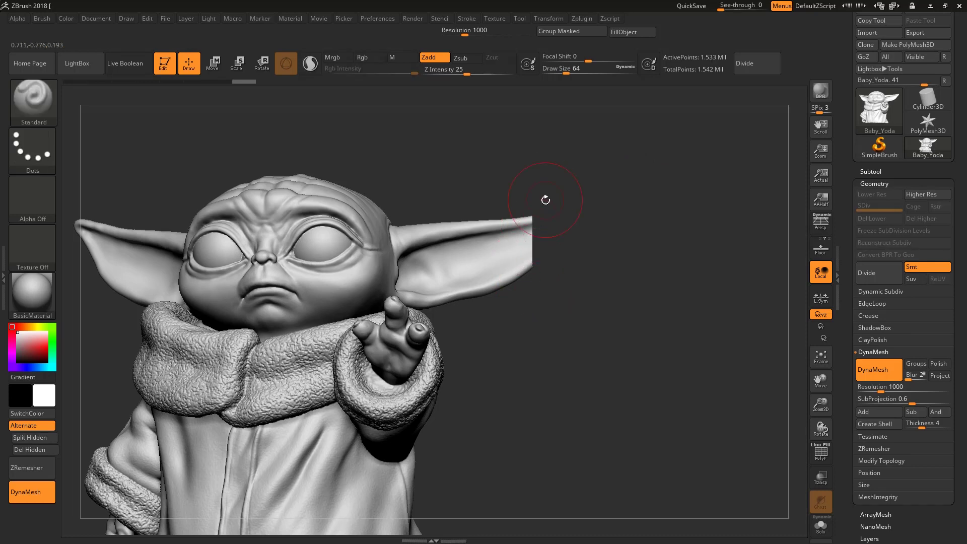
pyautogui.moveTo(566, 241)
pyautogui.mouseDown()
pyautogui.moveTo(542, 250)
pyautogui.moveTo(486, 232)
pyautogui.moveTo(557, 245)
pyautogui.mouseUp()
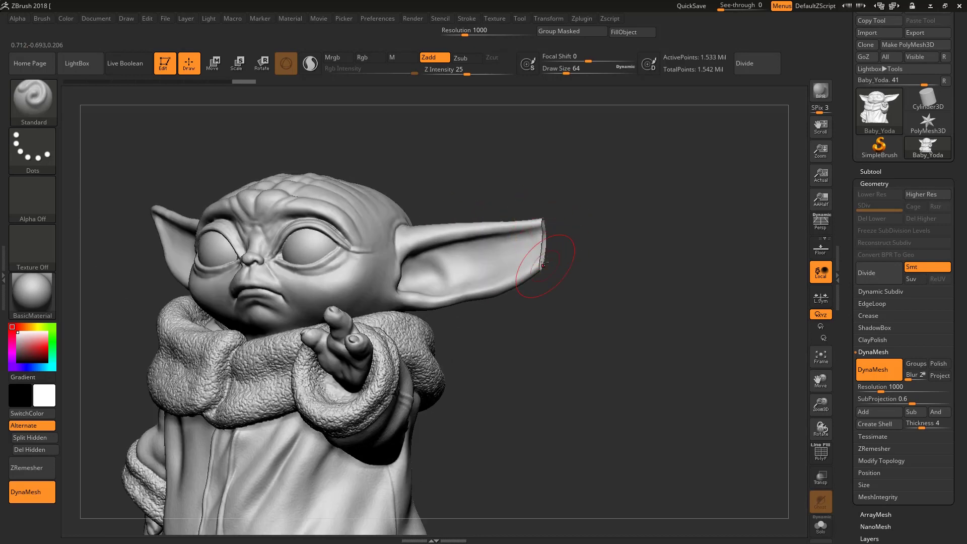
# - Permanently remove the hidden ear tip with Del Hidden and inspect the open cut from the side
pyautogui.click(890, 458)
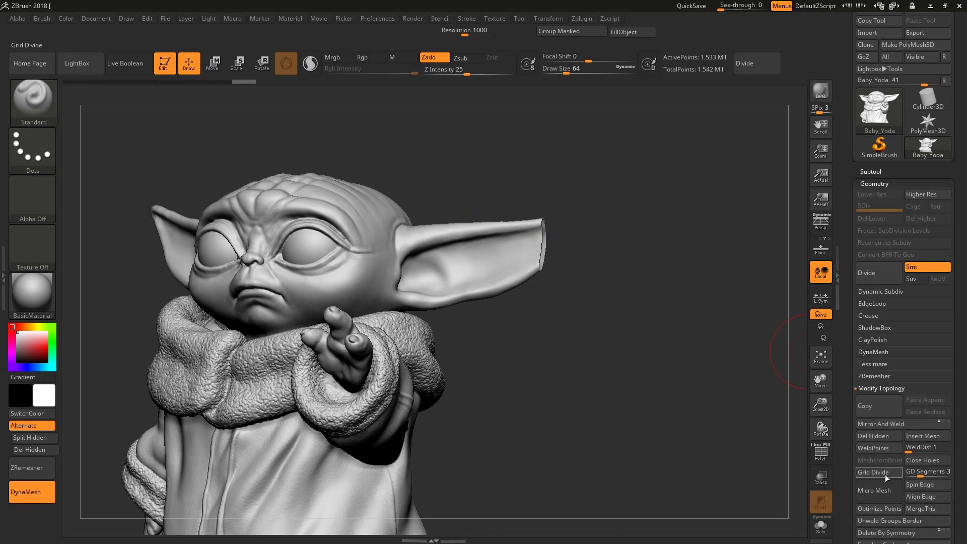
pyautogui.click(875, 436)
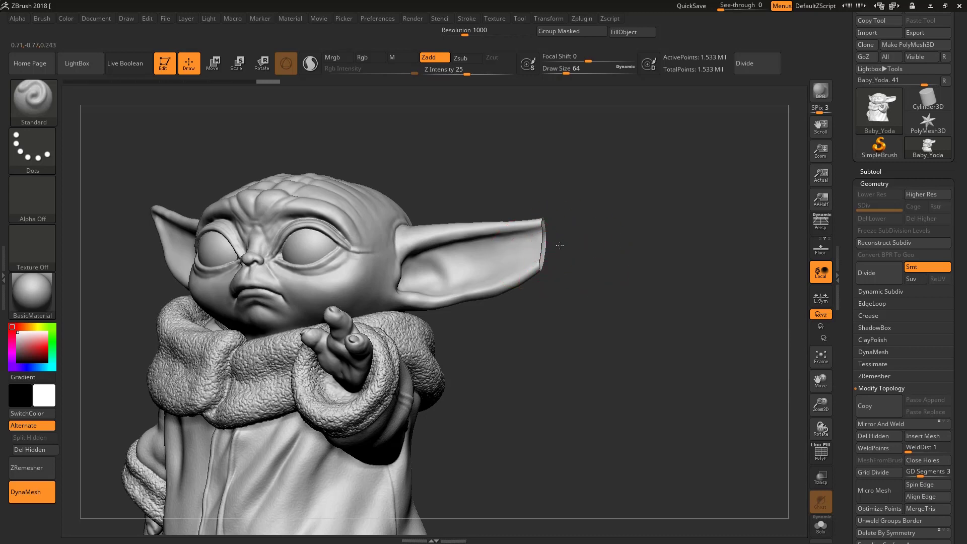
pyautogui.moveTo(548, 225); pyautogui.dragTo(556, 253)
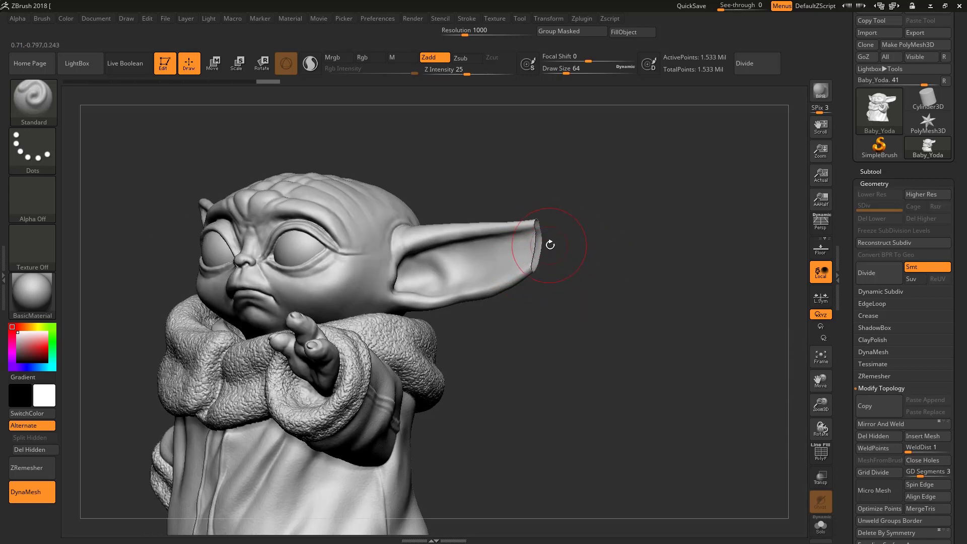
pyautogui.moveTo(606, 244); pyautogui.dragTo(547, 227)
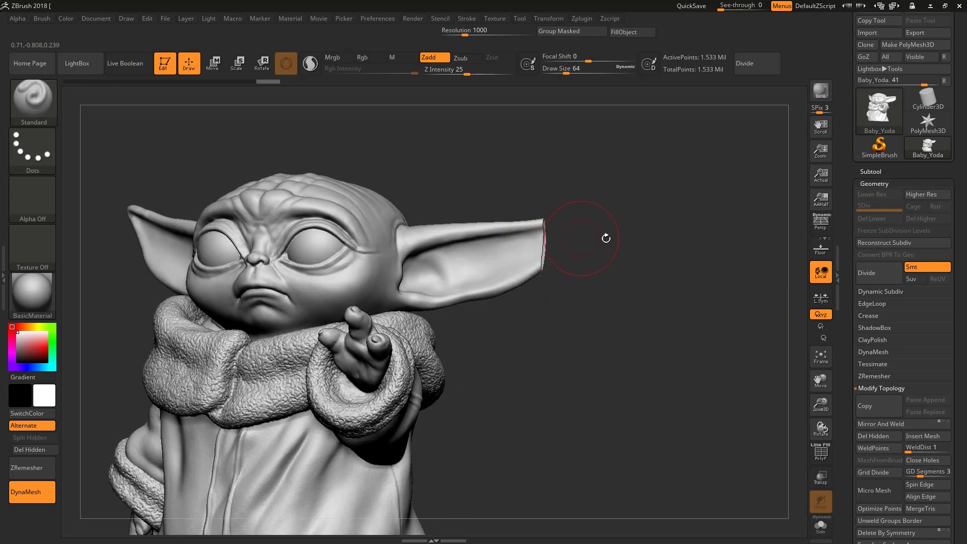
pyautogui.moveTo(585, 250)
pyautogui.mouseDown()
pyautogui.moveTo(616, 215)
pyautogui.moveTo(671, 228)
pyautogui.moveTo(645, 212)
pyautogui.moveTo(606, 241)
pyautogui.moveTo(486, 229)
pyautogui.mouseUp()
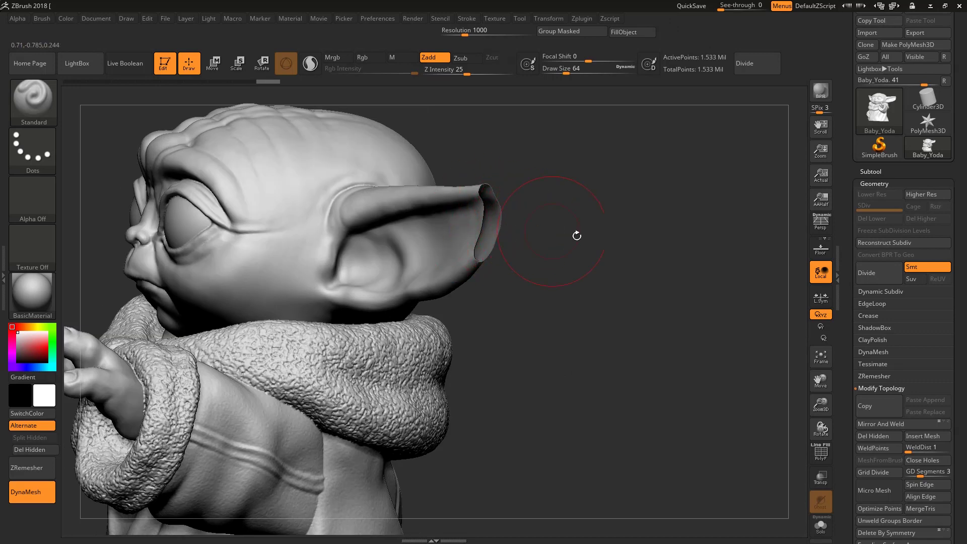
pyautogui.moveTo(606, 237); pyautogui.dragTo(526, 214)
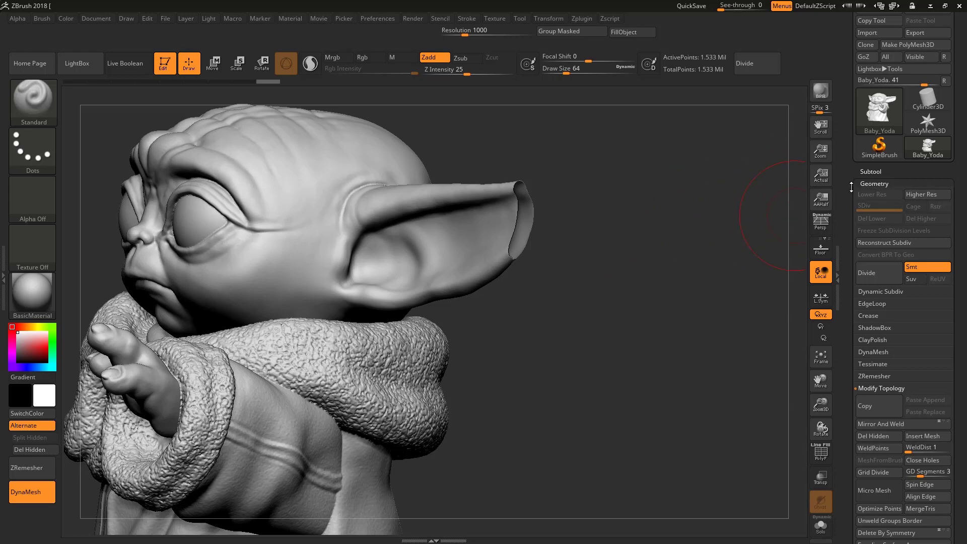
# - Close the open ear cut by updating the DynaMesh at resolution 1000, and inspect the sealed end
pyautogui.click(873, 184)
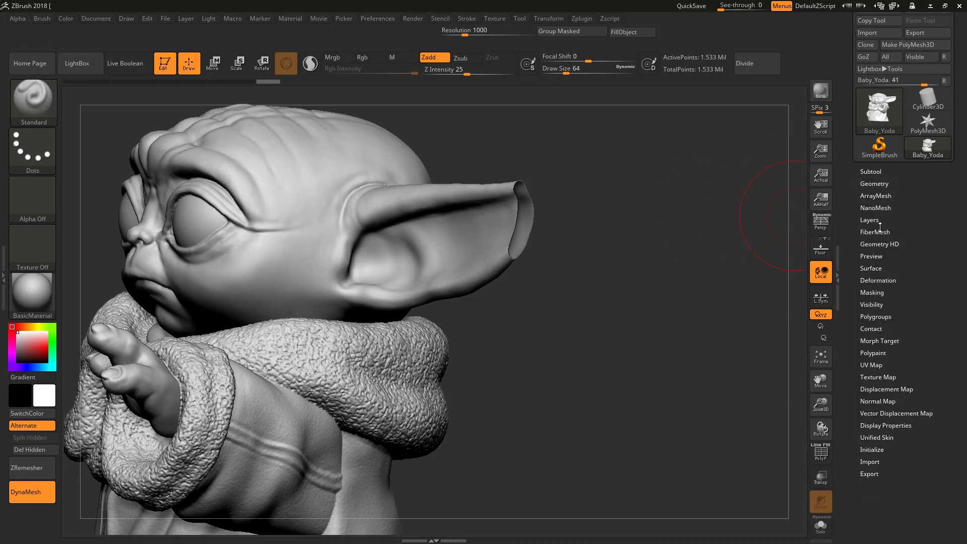
pyautogui.click(877, 184)
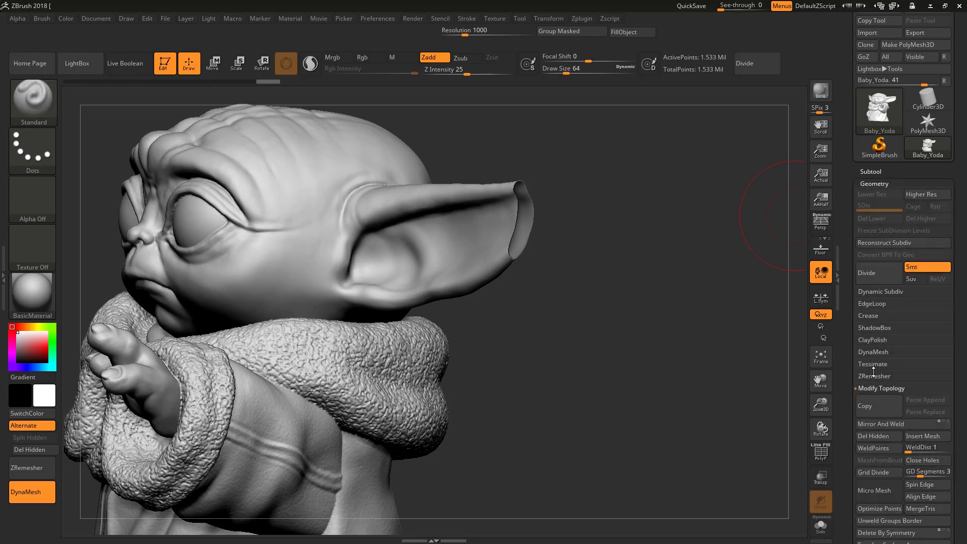
pyautogui.click(875, 351)
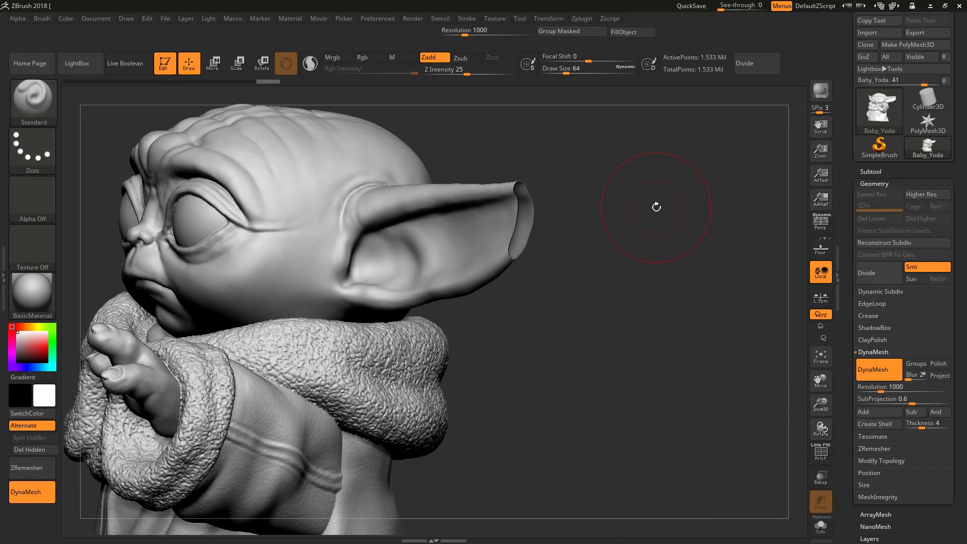
pyautogui.moveTo(600, 167)
pyautogui.keyDown('ctrl'); pyautogui.mouseDown()
pyautogui.moveTo(709, 300)
pyautogui.moveTo(735, 270)
pyautogui.moveTo(727, 261)
pyautogui.moveTo(728, 334)
pyautogui.moveTo(711, 353)
pyautogui.mouseUp(); pyautogui.keyUp('ctrl')
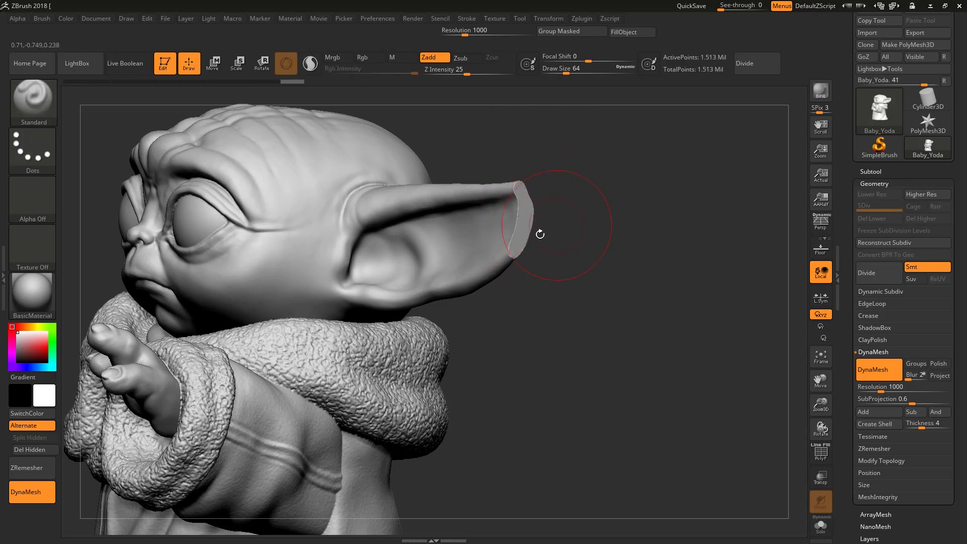
pyautogui.moveTo(498, 236); pyautogui.dragTo(473, 216)
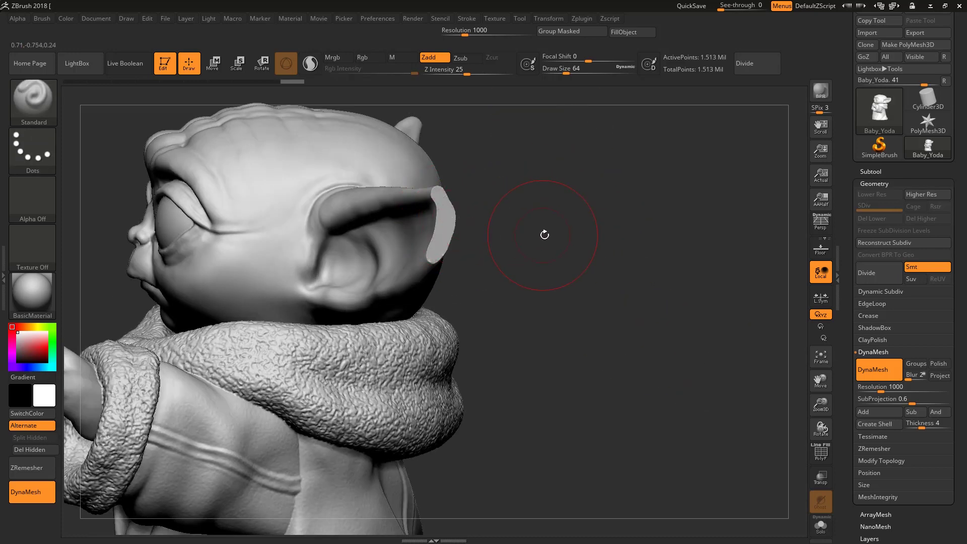
pyautogui.moveTo(599, 233); pyautogui.dragTo(621, 232)
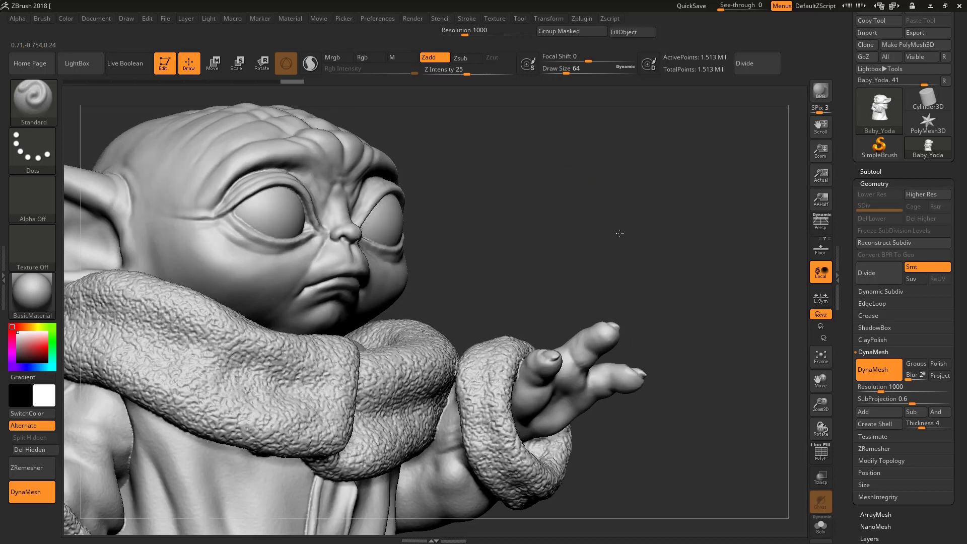
# - Hide the raised hand beyond its cuff with an inverted rectangular selection, and permanently remove it with Del Hidden
pyautogui.moveTo(697, 266); pyautogui.dragTo(573, 269)
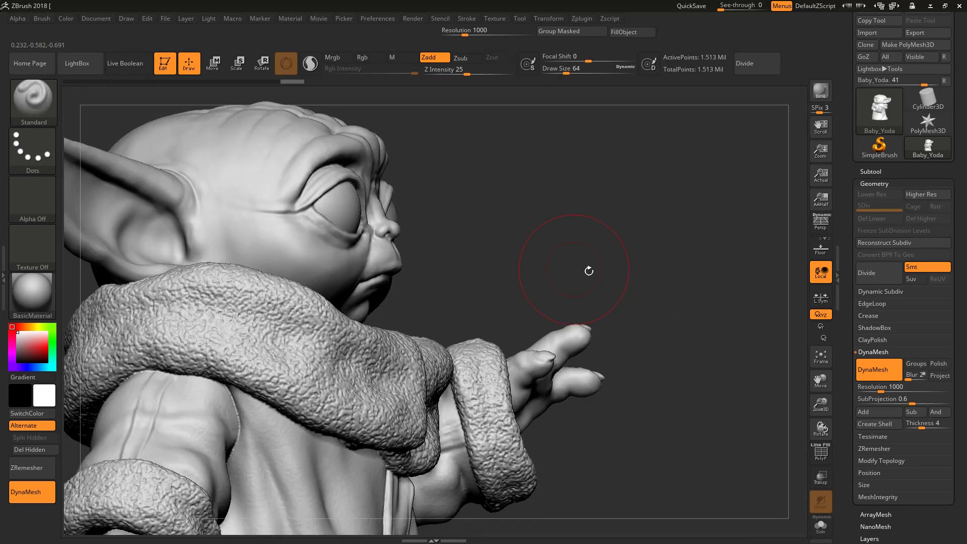
pyautogui.moveTo(726, 203)
pyautogui.keyDown('ctrl'); pyautogui.keyDown('shift'); pyautogui.mouseDown()
pyautogui.moveTo(649, 363)
pyautogui.moveTo(525, 431)
pyautogui.moveTo(517, 424)
pyautogui.mouseUp(); pyautogui.keyUp('shift'); pyautogui.keyUp('ctrl')
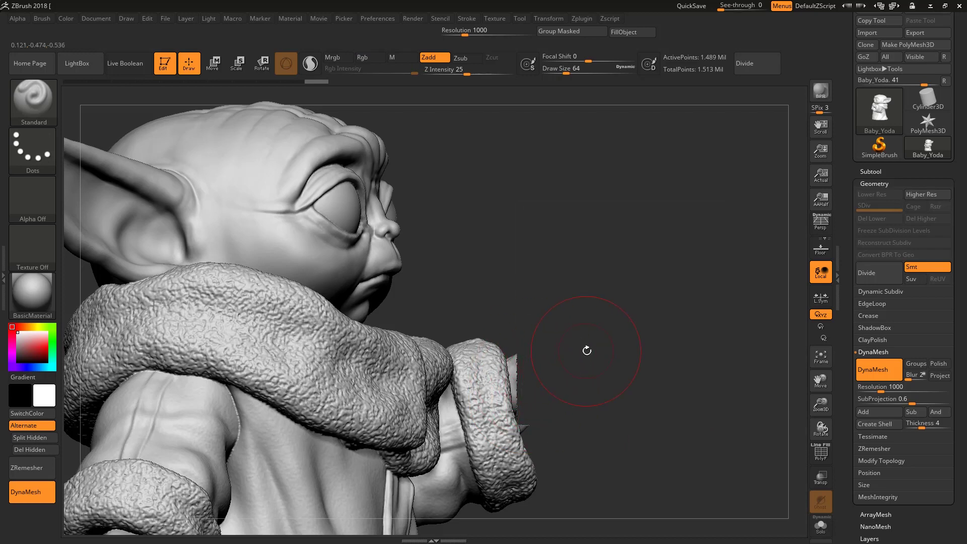
pyautogui.click(875, 182)
pyautogui.click(874, 182)
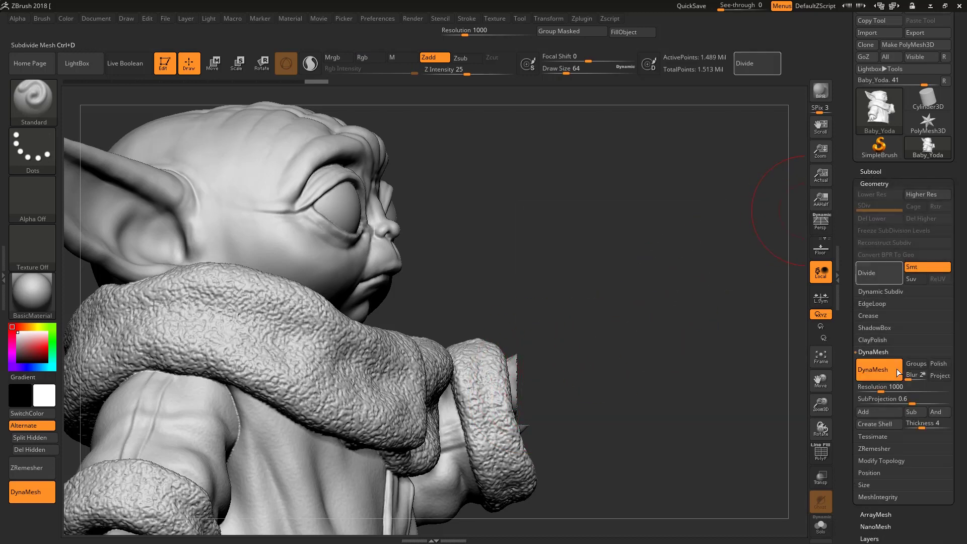
pyautogui.click(887, 460)
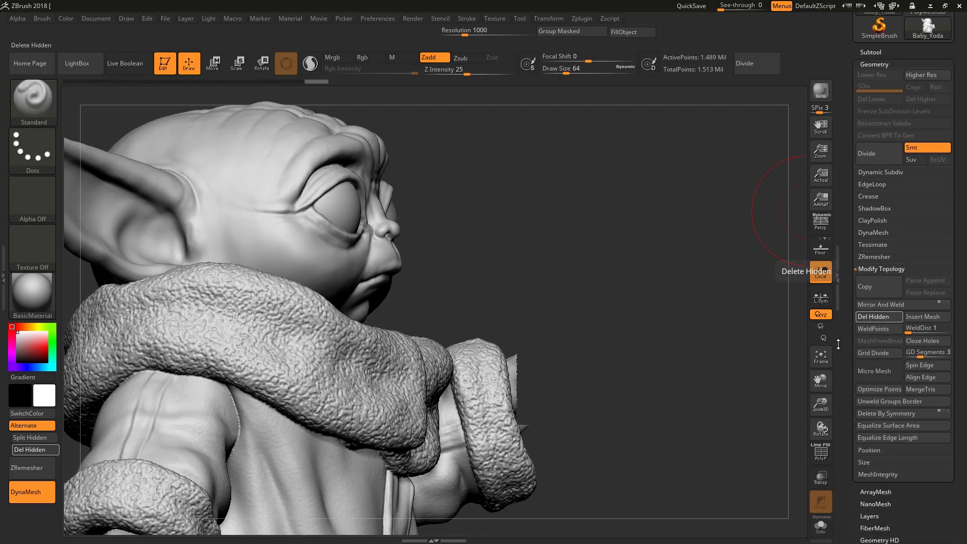
pyautogui.moveTo(650, 342); pyautogui.dragTo(525, 328)
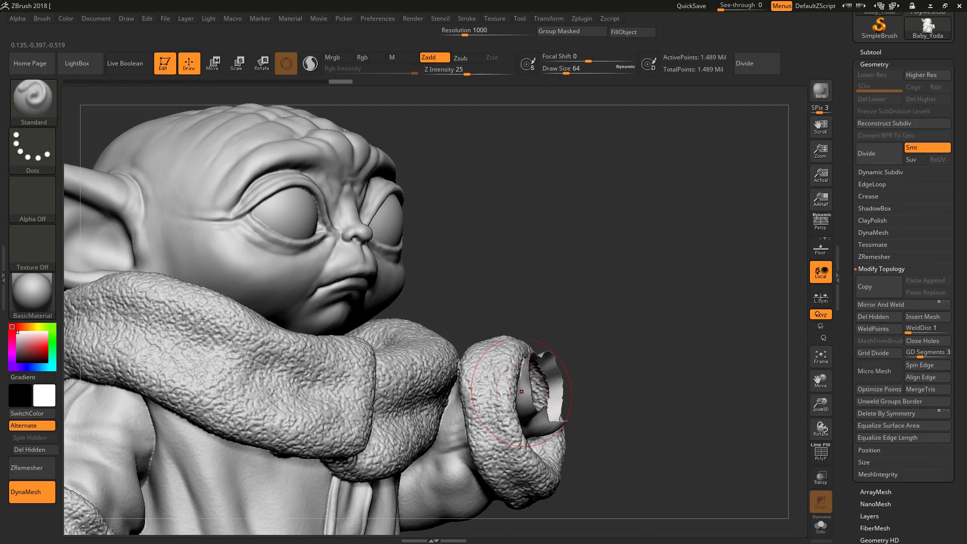
# - Close the open cut inside the raised cuff by updating the DynaMesh at resolution 1000, and inspect the sealed stump
pyautogui.click(875, 64)
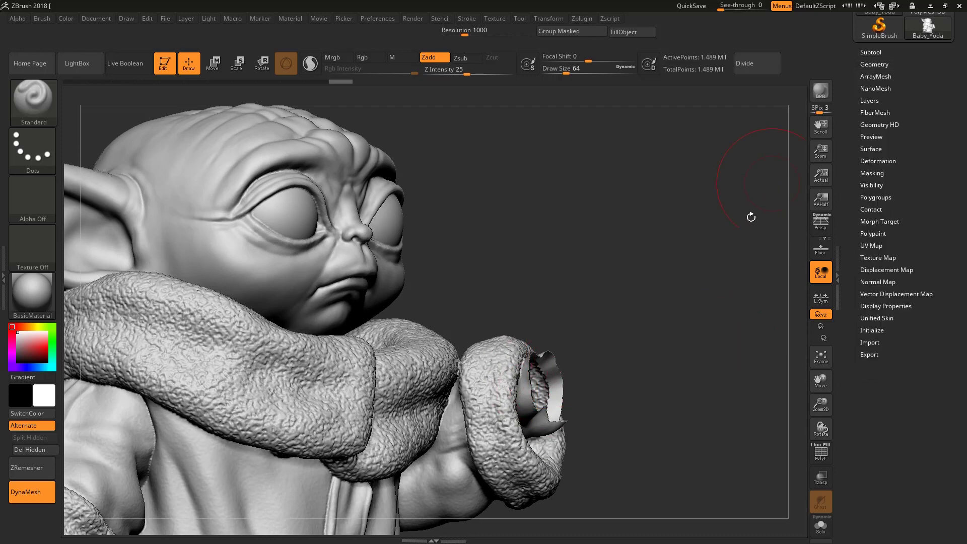
pyautogui.moveTo(705, 278); pyautogui.dragTo(506, 360)
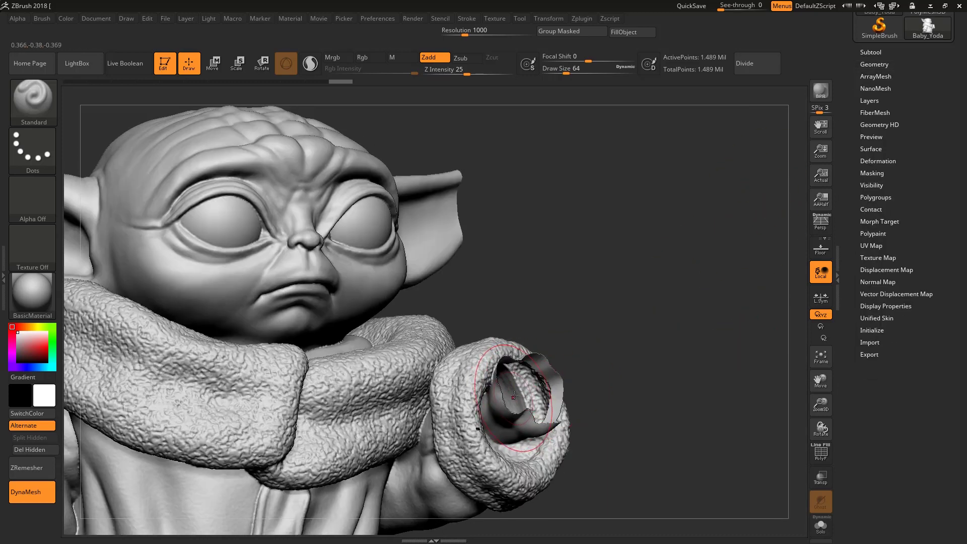
pyautogui.click(875, 64)
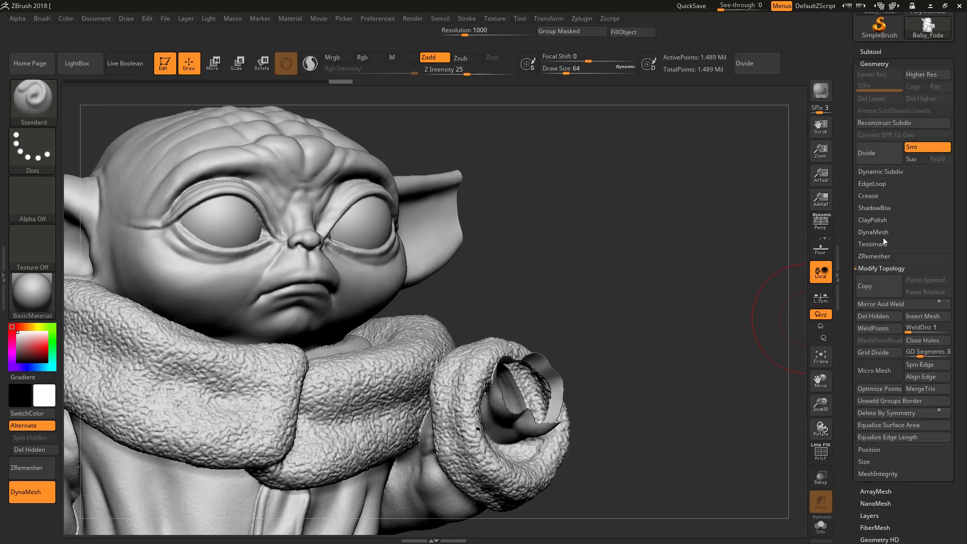
pyautogui.click(878, 233)
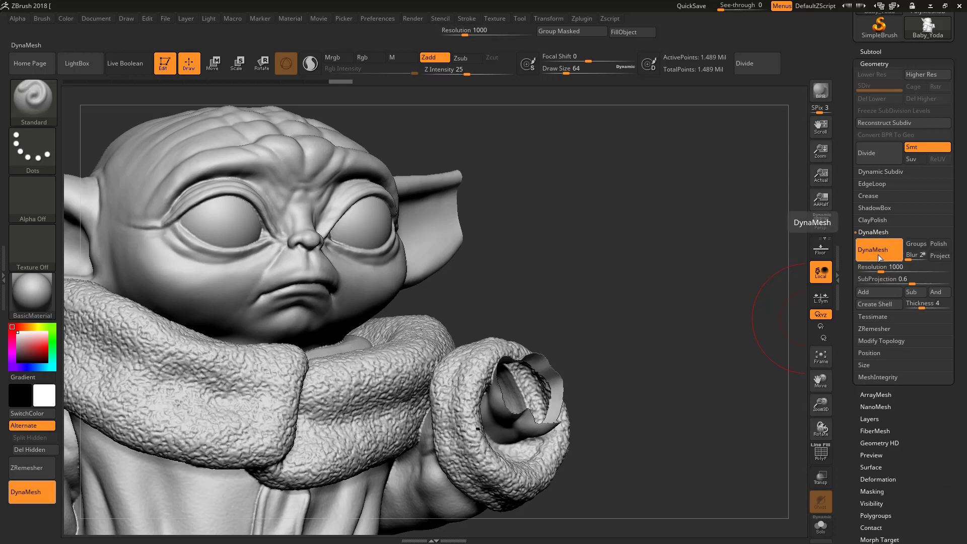
pyautogui.click(879, 250)
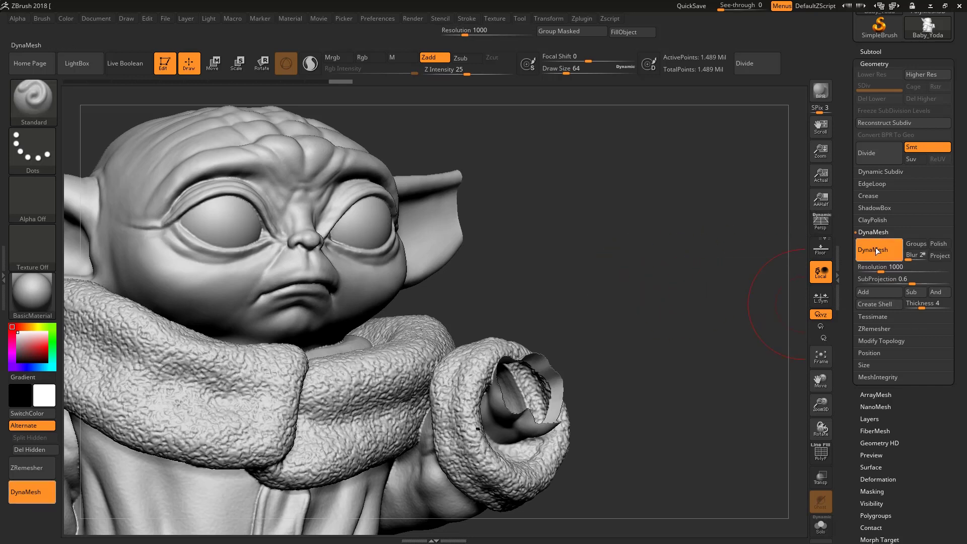
pyautogui.keyDown('ctrl'); pyautogui.moveTo(611, 171); pyautogui.dragTo(691, 248); pyautogui.keyUp('ctrl')
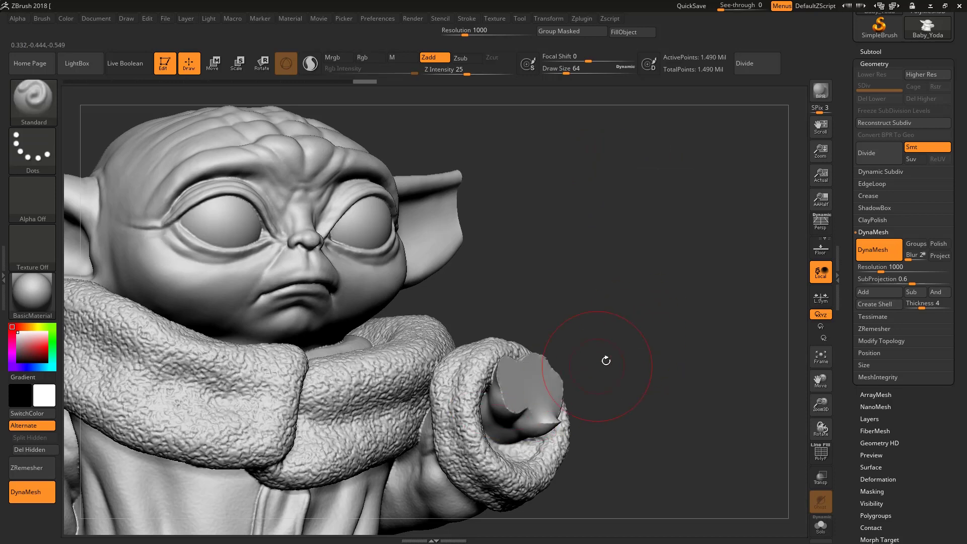
pyautogui.moveTo(651, 356); pyautogui.dragTo(579, 350)
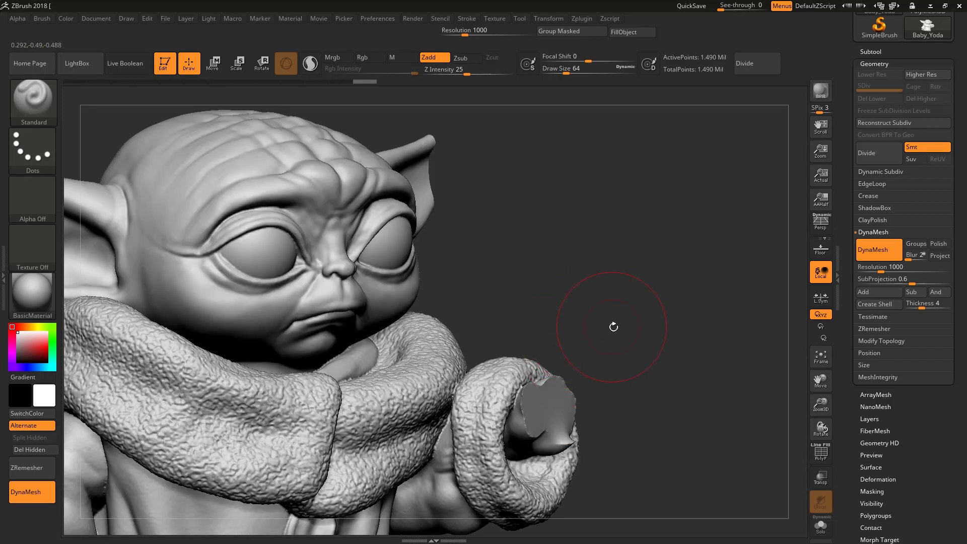
pyautogui.moveTo(598, 295); pyautogui.dragTo(537, 393)
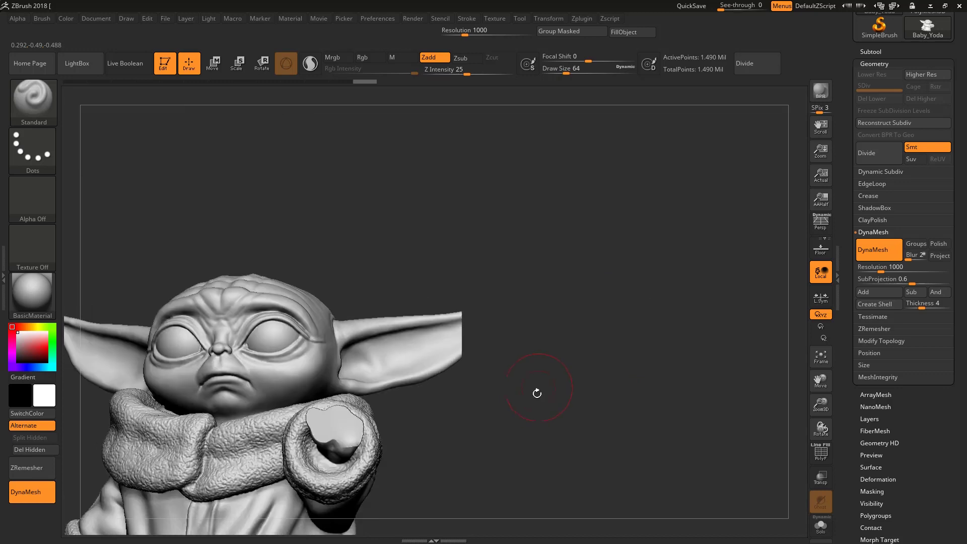
# - Frame the whole figure from the front and switch the selection brush from SelectRect to SelectLasso
pyautogui.press('f')
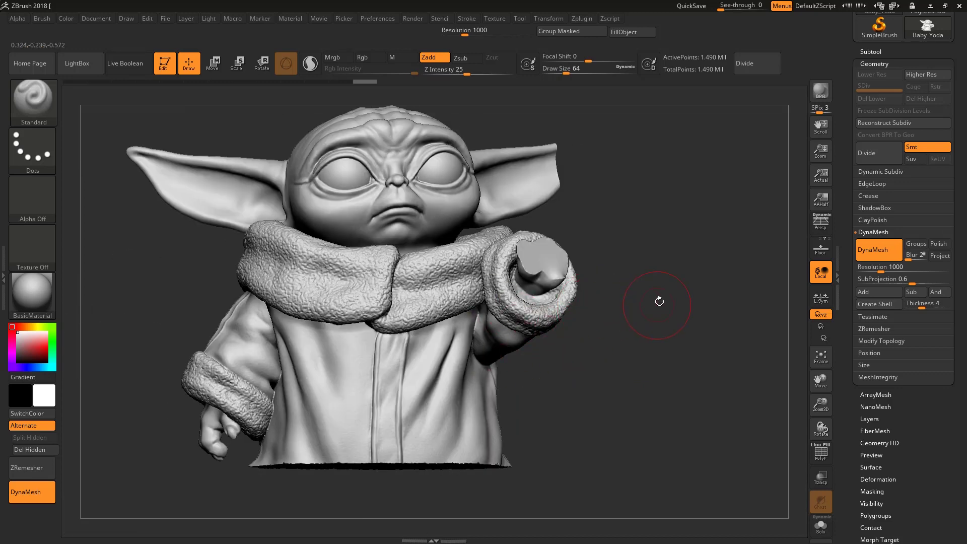
pyautogui.moveTo(653, 301); pyautogui.dragTo(646, 321)
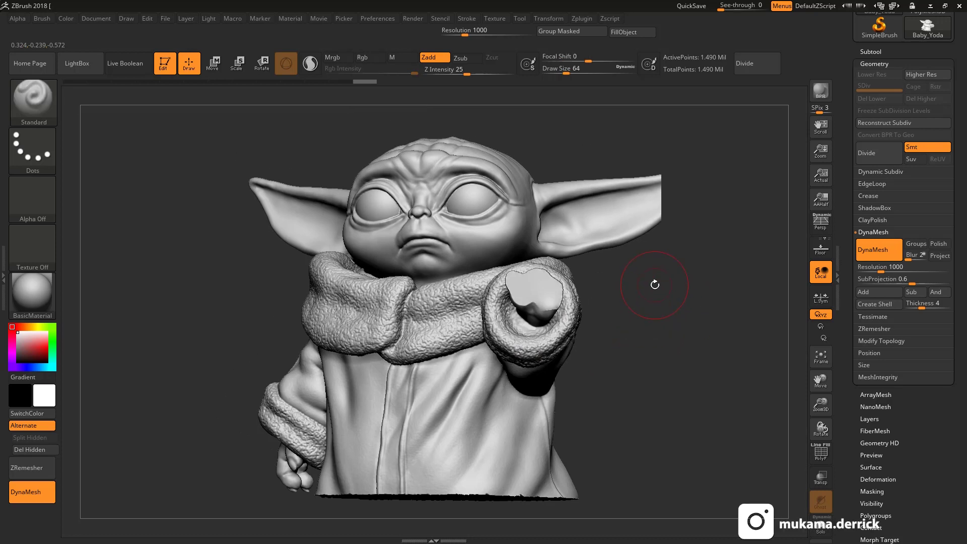
pyautogui.moveTo(650, 310); pyautogui.dragTo(625, 334)
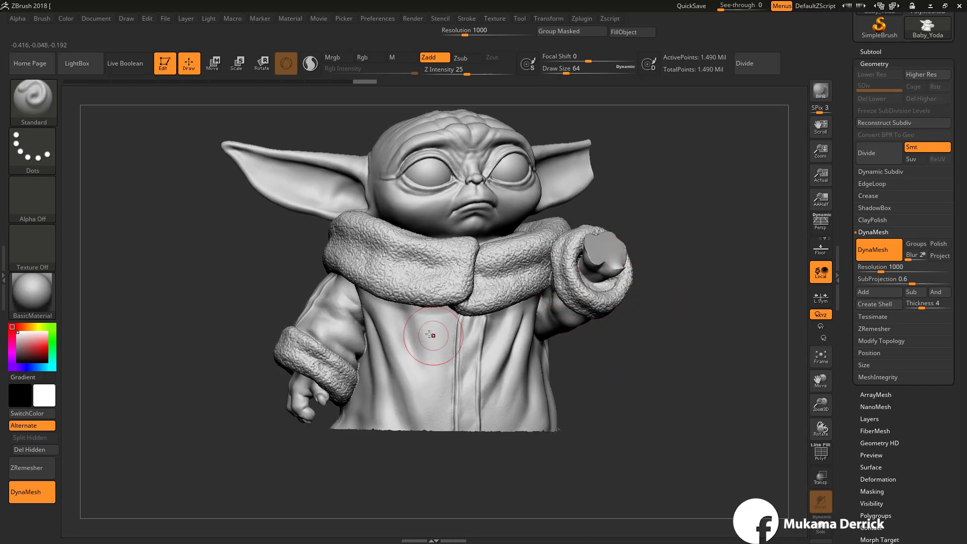
pyautogui.press('shift')
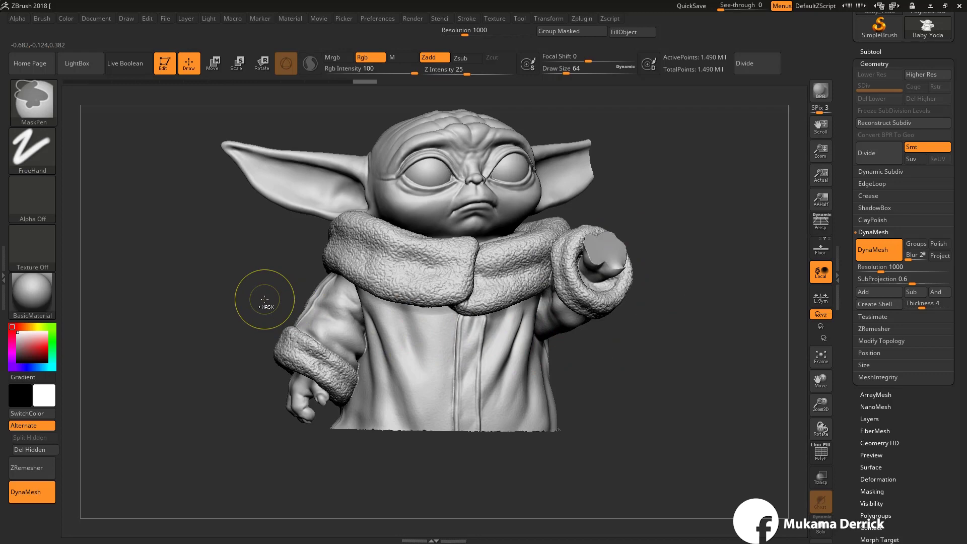
pyautogui.hotkey('ctrl', 'shift')
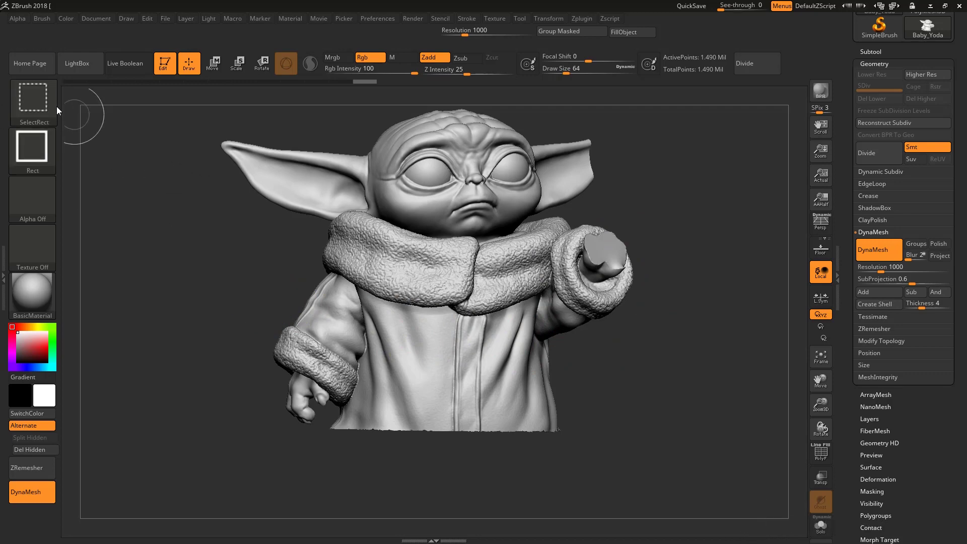
pyautogui.click(32, 101)
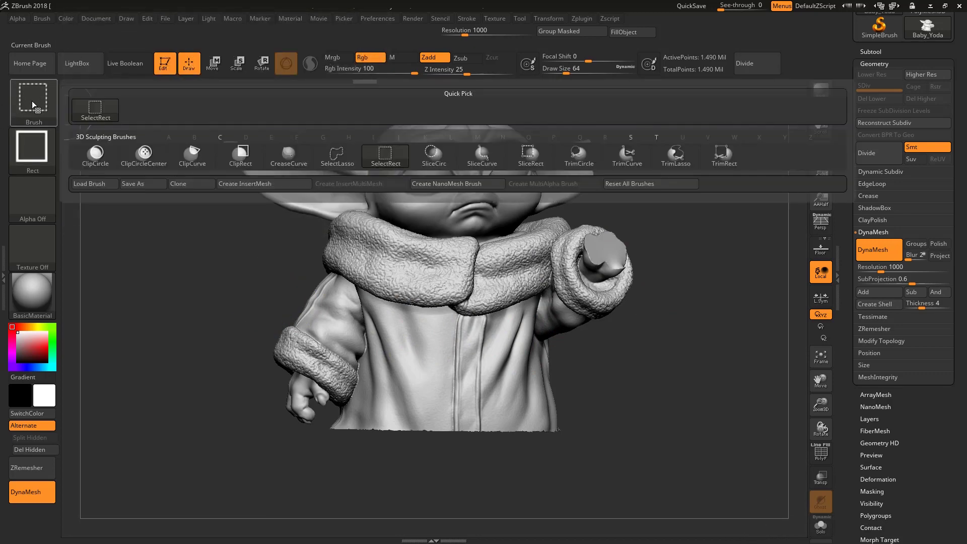
pyautogui.moveTo(331, 163)
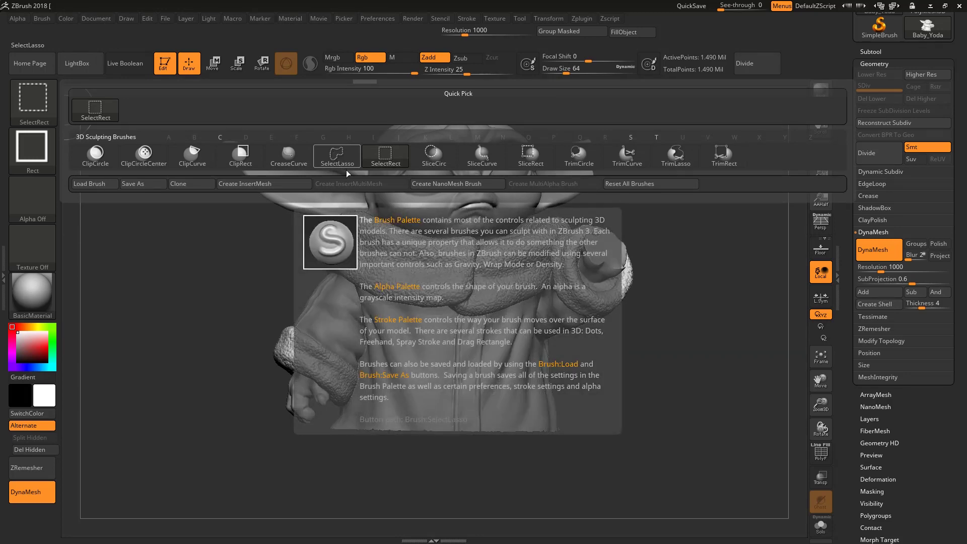
pyautogui.click(342, 164)
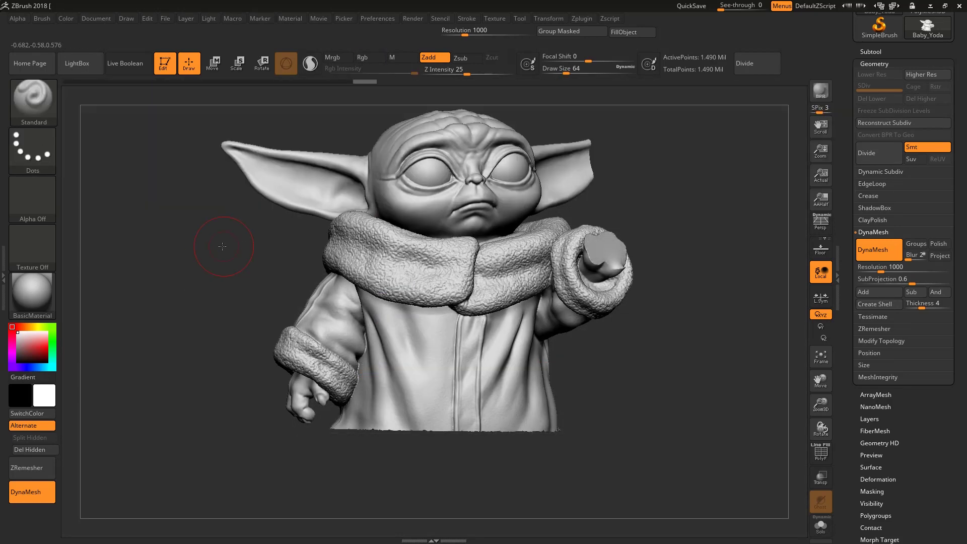
# - Hide the lowered arm with its sleeve, cuff and hand using an inverted lasso selection, and check the opening
pyautogui.hotkey('ctrl', 'shift')
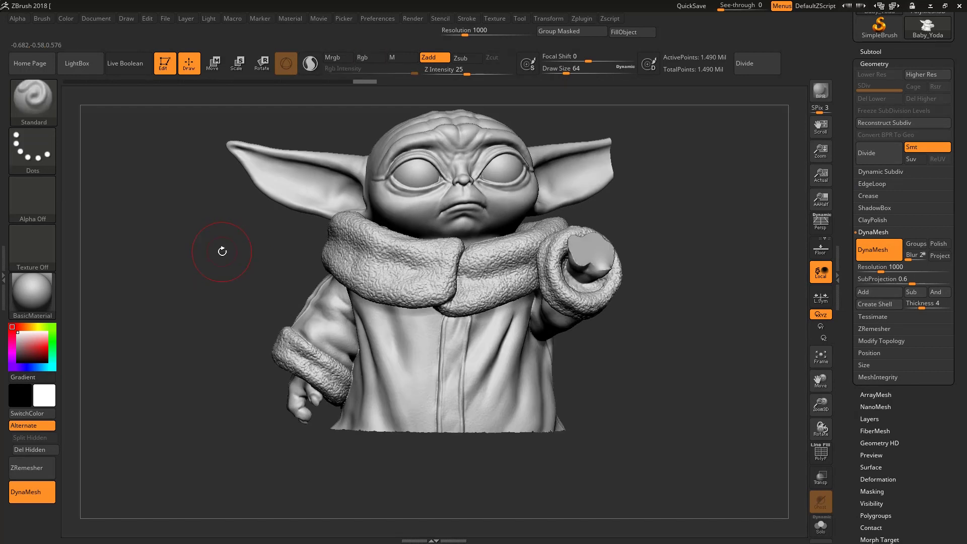
pyautogui.hotkey('ctrl', 'shift')
pyautogui.moveTo(193, 229)
pyautogui.keyDown('ctrl'); pyautogui.keyDown('shift'); pyautogui.mouseDown()
pyautogui.moveTo(183, 283)
pyautogui.moveTo(200, 296)
pyautogui.moveTo(192, 396)
pyautogui.moveTo(207, 429)
pyautogui.moveTo(255, 454)
pyautogui.moveTo(322, 444)
pyautogui.moveTo(351, 377)
pyautogui.moveTo(358, 321)
pyautogui.moveTo(318, 272)
pyautogui.moveTo(275, 262)
pyautogui.mouseUp(); pyautogui.keyUp('shift'); pyautogui.keyUp('ctrl')
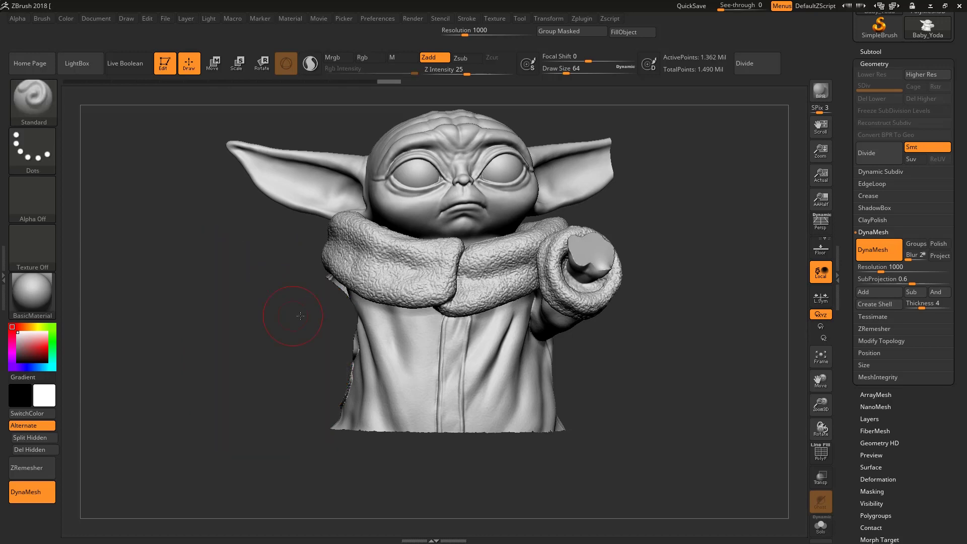
pyautogui.moveTo(373, 311); pyautogui.dragTo(332, 315, button='right')
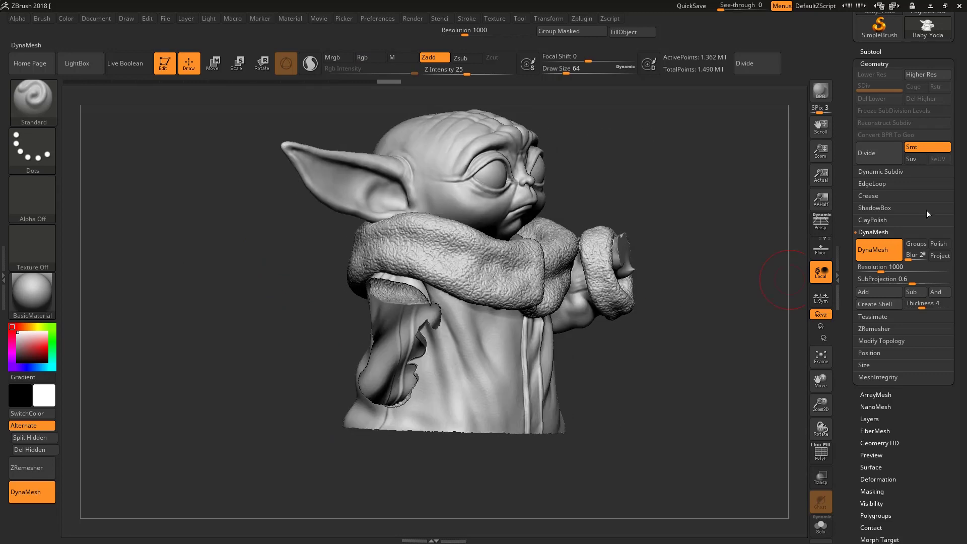
# - Permanently remove the hidden lowered arm with Del Hidden from the Modify Topology options
pyautogui.click(878, 64)
pyautogui.click(879, 64)
pyautogui.click(882, 343)
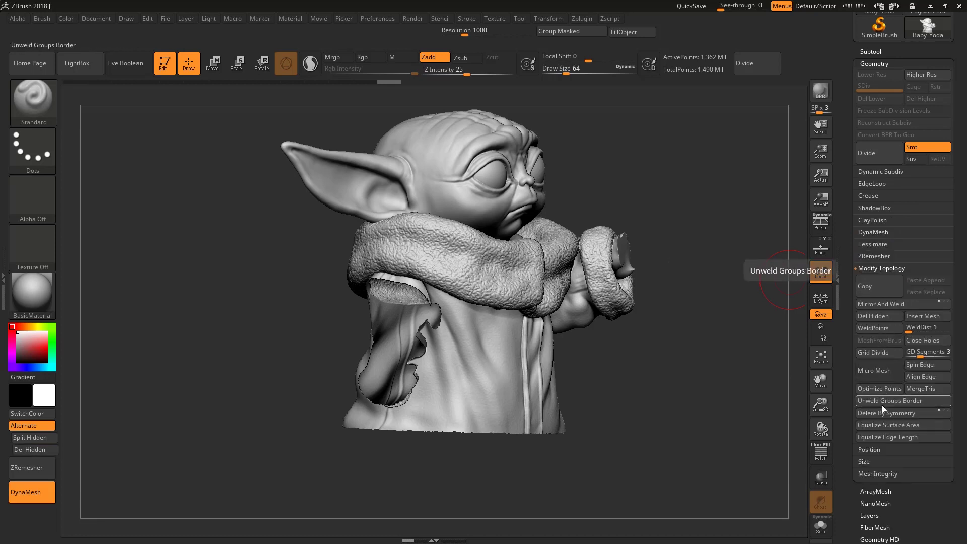
pyautogui.click(876, 317)
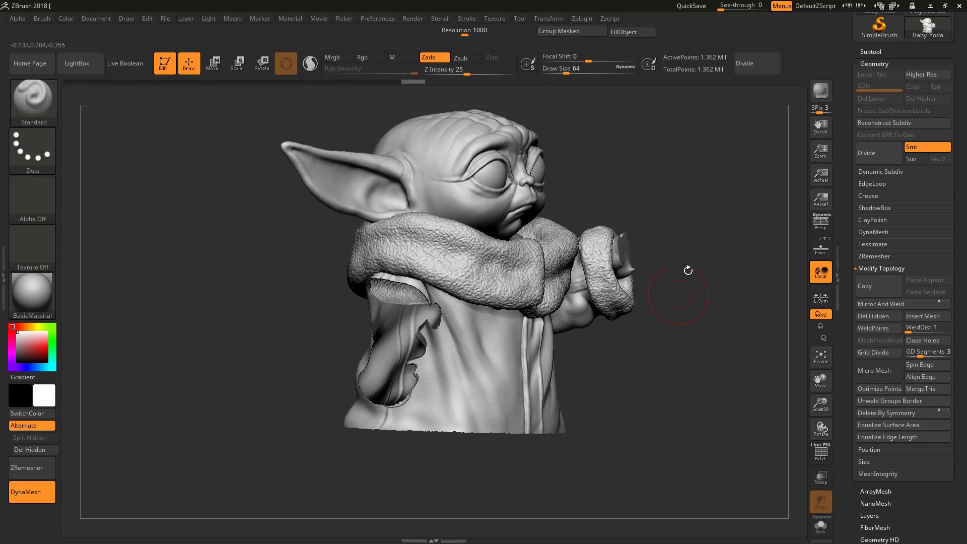
# - Close the hole where the lowered arm was by updating the DynaMesh, and inspect the torso's side and underside
pyautogui.press('ctrl')
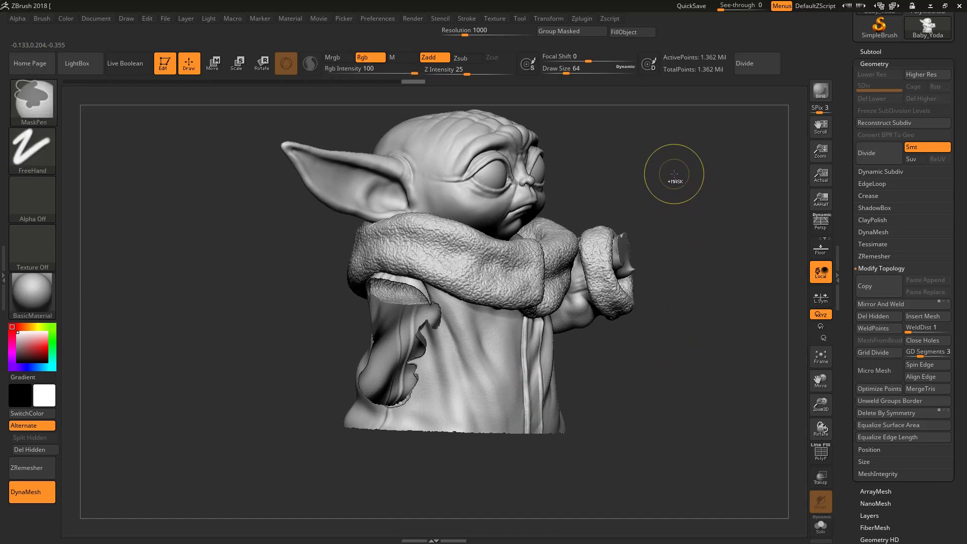
pyautogui.keyDown('ctrl'); pyautogui.moveTo(668, 165); pyautogui.dragTo(721, 268); pyautogui.keyUp('ctrl')
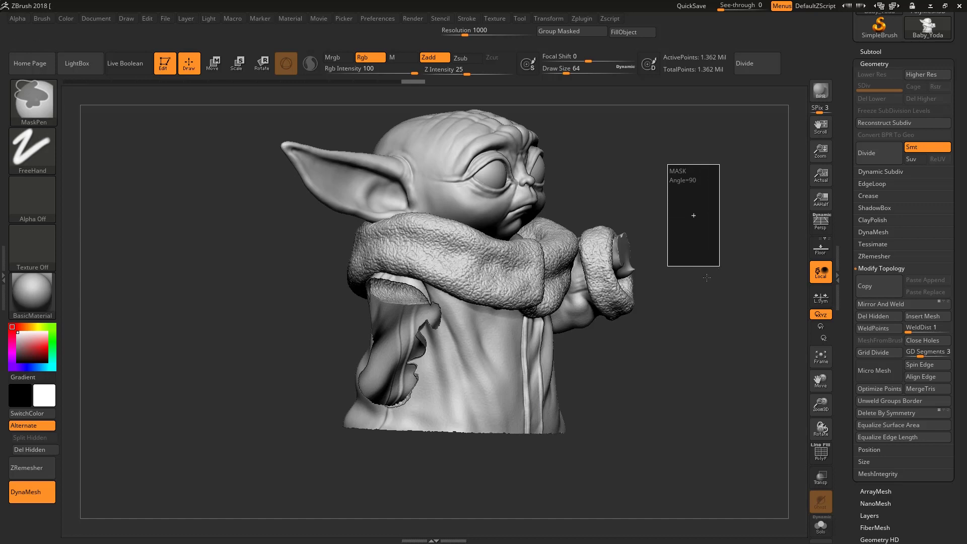
pyautogui.moveTo(553, 329); pyautogui.dragTo(379, 358)
pyautogui.moveTo(259, 378); pyautogui.dragTo(621, 313)
pyautogui.moveTo(626, 268); pyautogui.dragTo(467, 374)
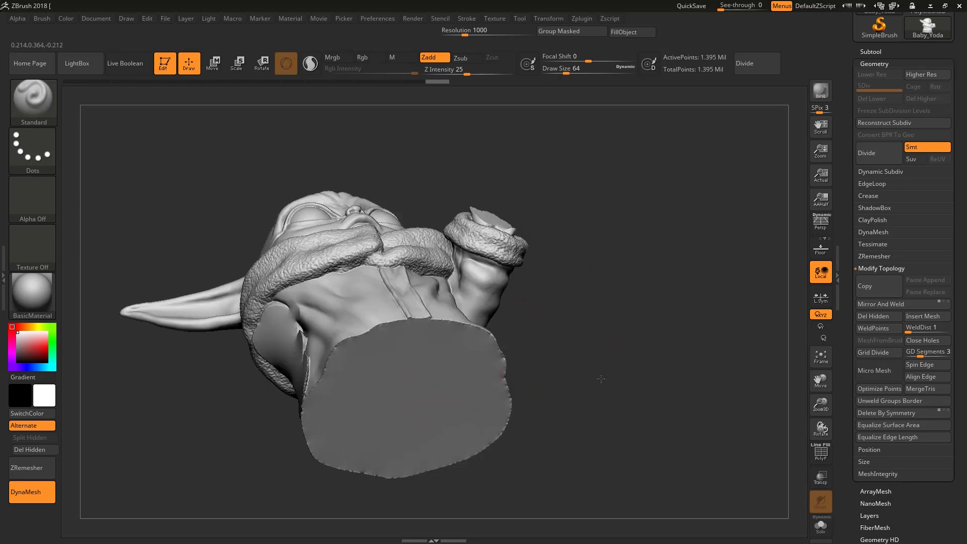
pyautogui.moveTo(602, 381); pyautogui.dragTo(367, 346)
pyautogui.moveTo(525, 353); pyautogui.dragTo(564, 335)
# - Collapse the Geometry settings and open the Subtool list for the Baby_Yoda model
pyautogui.moveTo(962, 107); pyautogui.dragTo(962, 252)
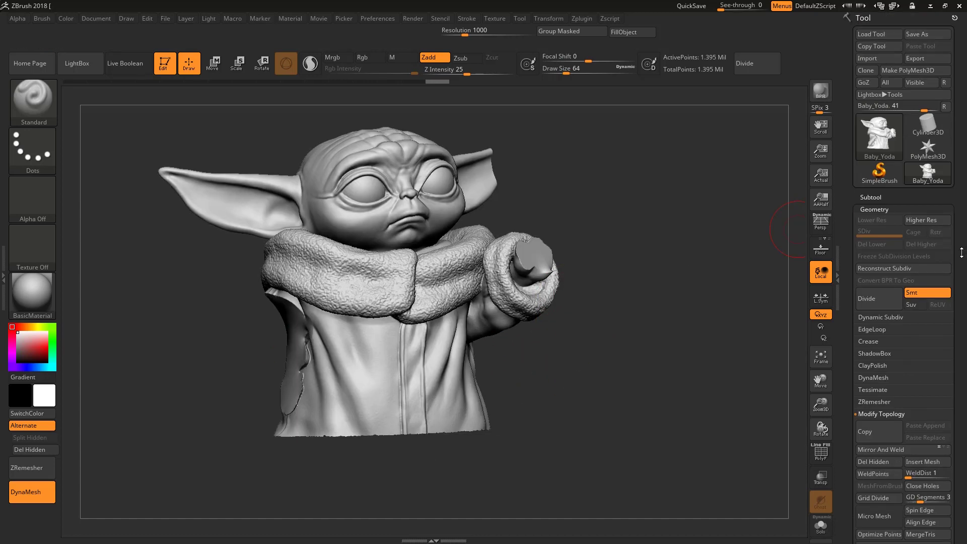
pyautogui.moveTo(630, 250); pyautogui.dragTo(674, 239)
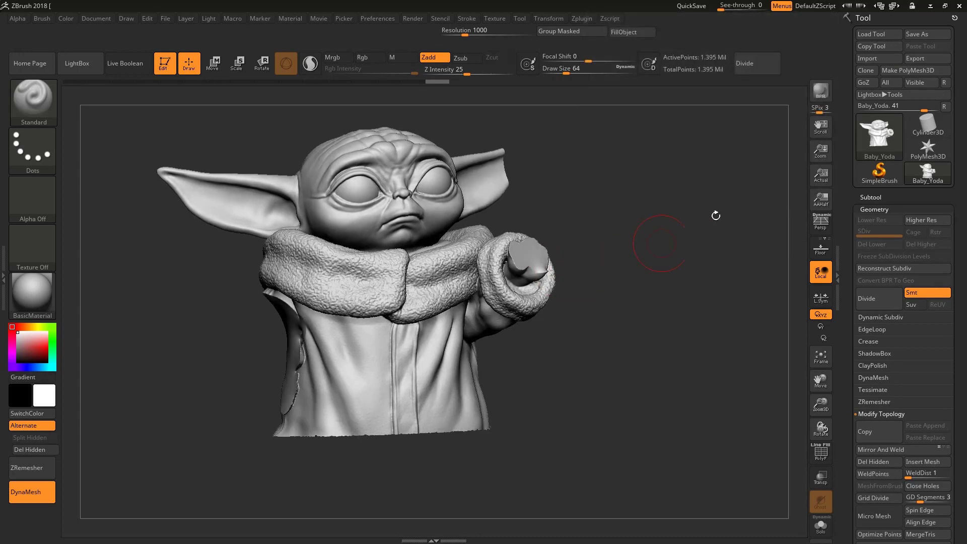
pyautogui.moveTo(926, 135)
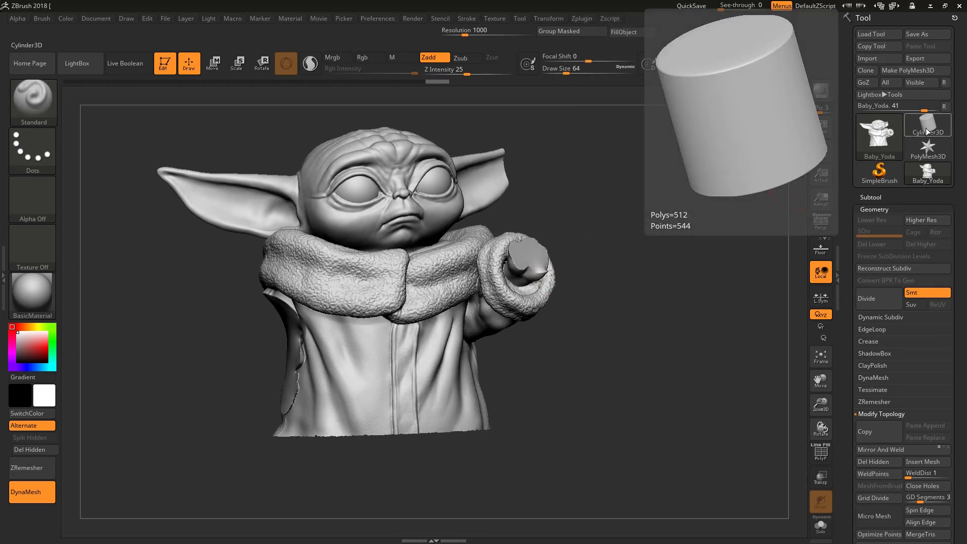
pyautogui.moveTo(680, 292); pyautogui.dragTo(794, 320)
pyautogui.moveTo(956, 373); pyautogui.dragTo(955, 491)
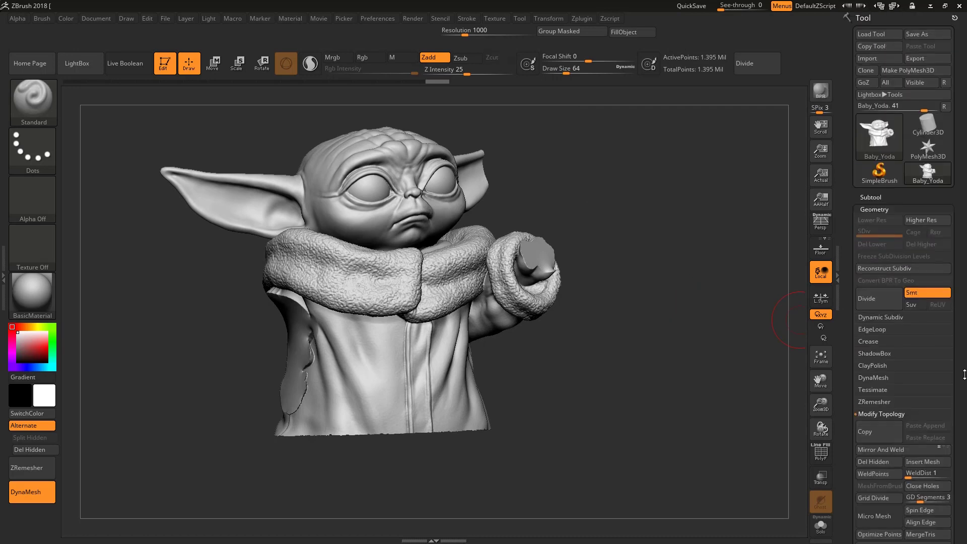
pyautogui.click(875, 209)
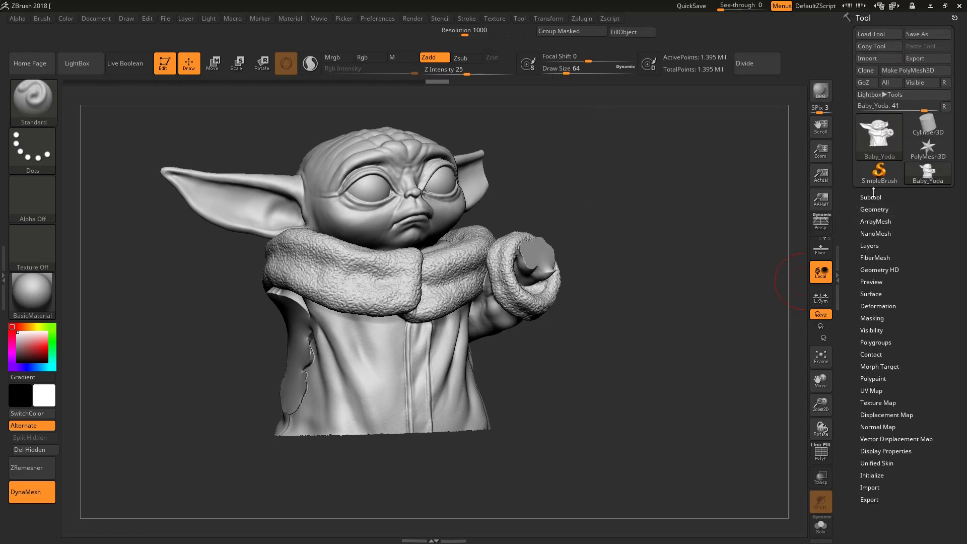
pyautogui.click(871, 197)
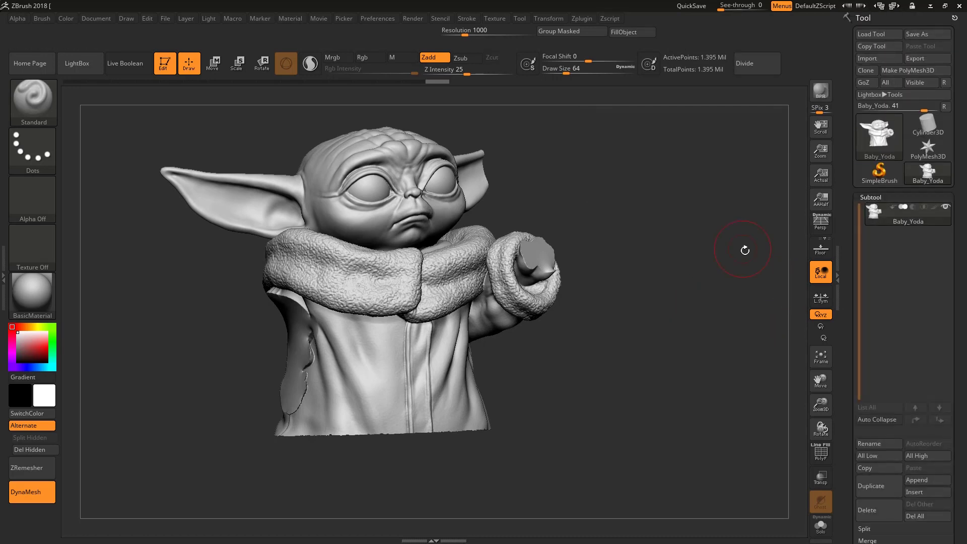
# - Append a Cylinder3D mesh to the Subtool list of the Baby_Yoda model
pyautogui.click(877, 196)
pyautogui.click(878, 197)
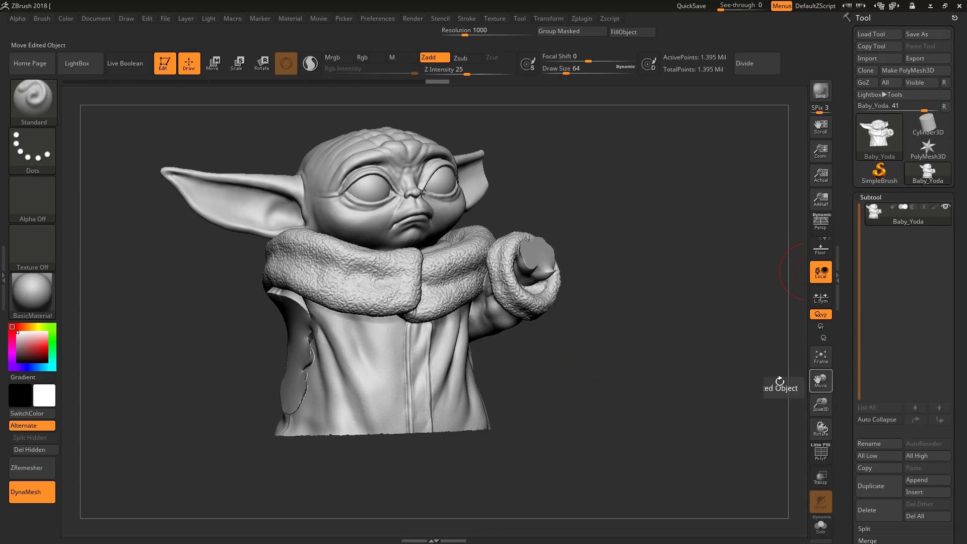
pyautogui.moveTo(614, 348); pyautogui.dragTo(527, 356)
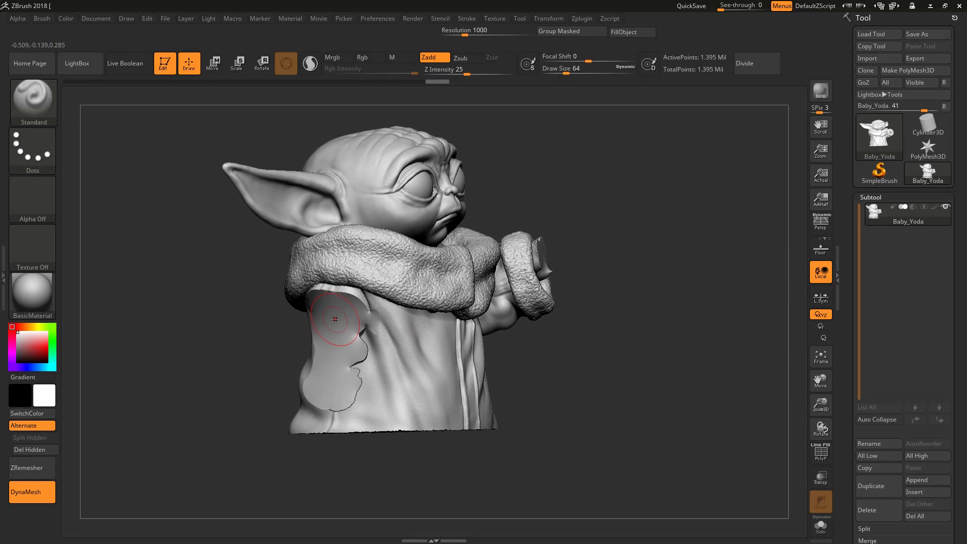
pyautogui.click(927, 481)
pyautogui.click(930, 480)
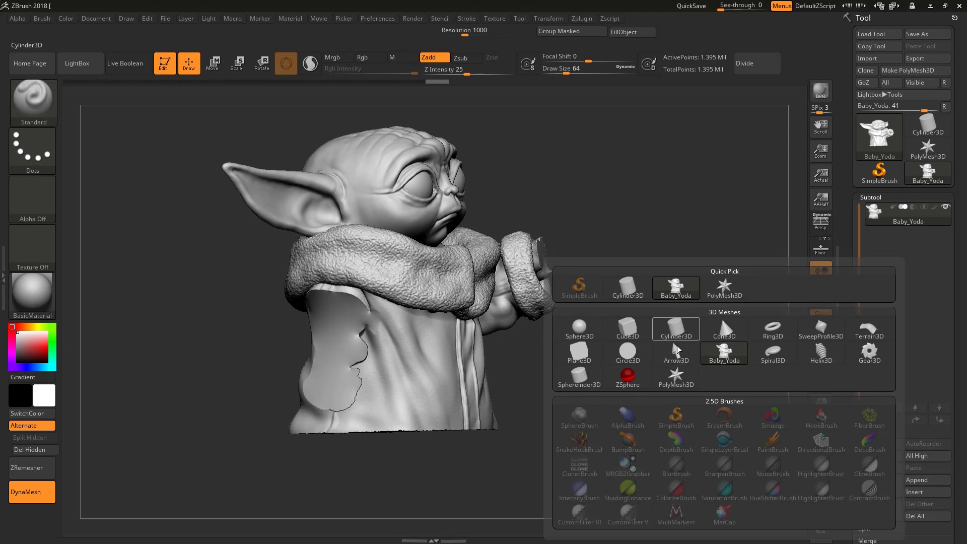
pyautogui.moveTo(665, 355)
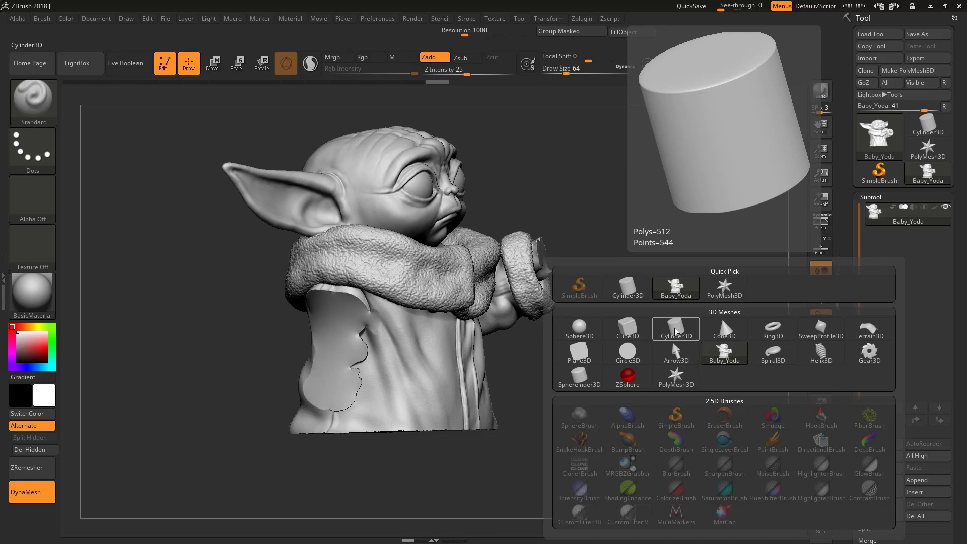
pyautogui.click(681, 333)
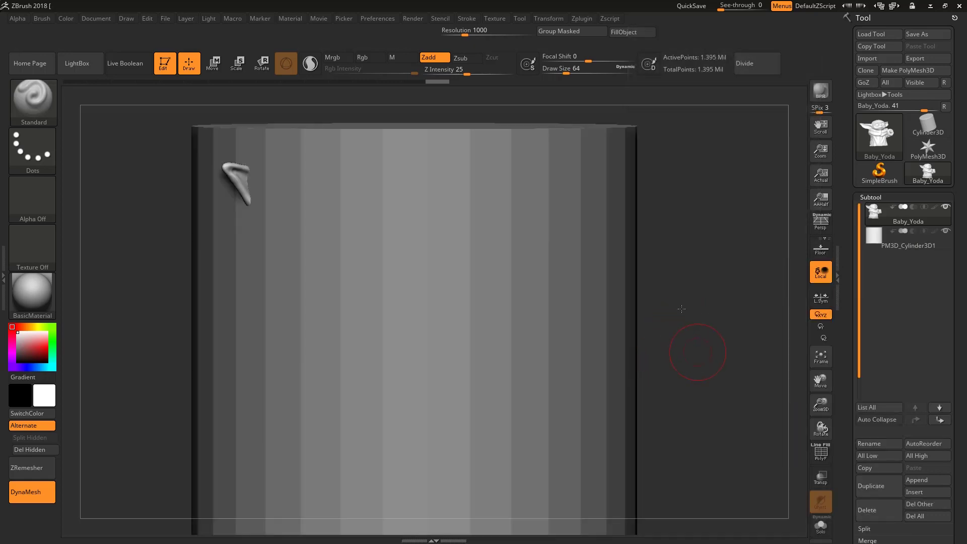
pyautogui.press('f')
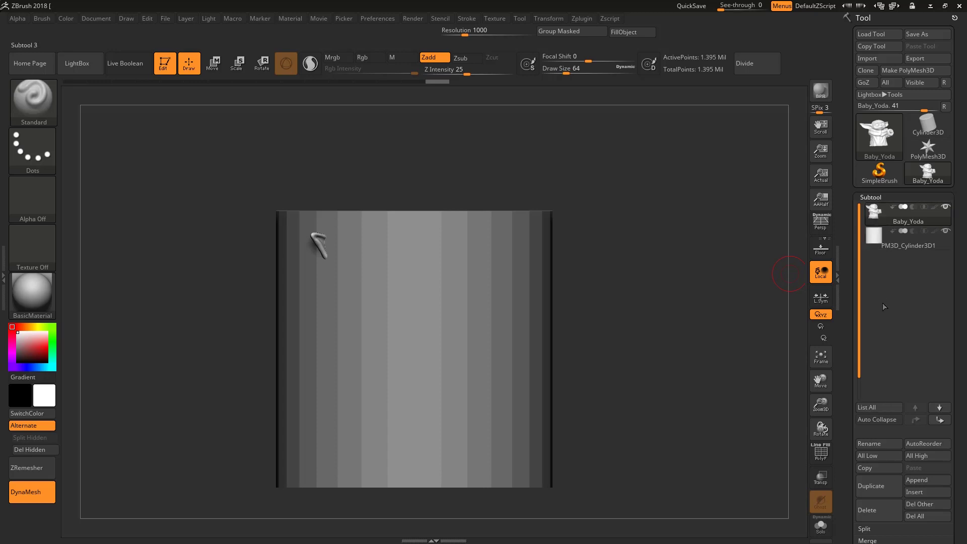
pyautogui.click(890, 198)
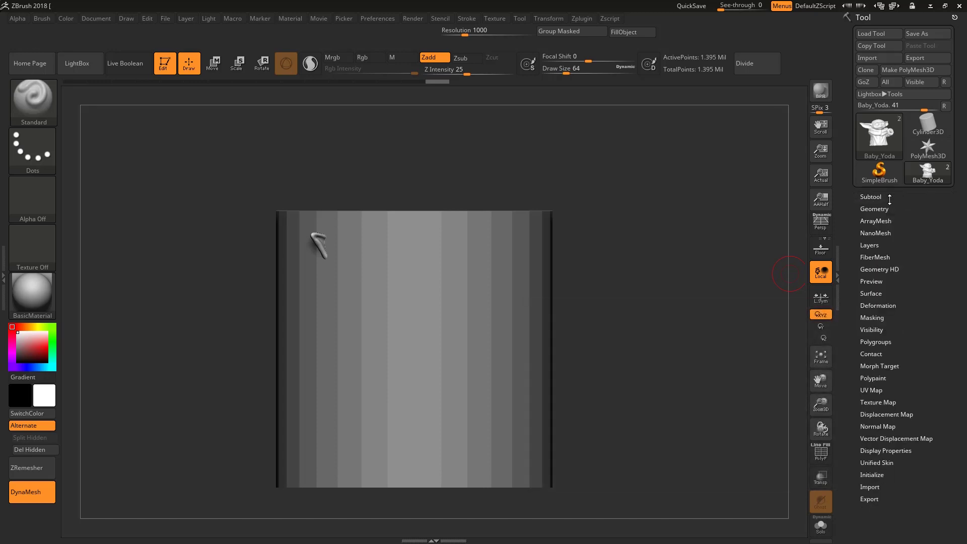
pyautogui.click(879, 198)
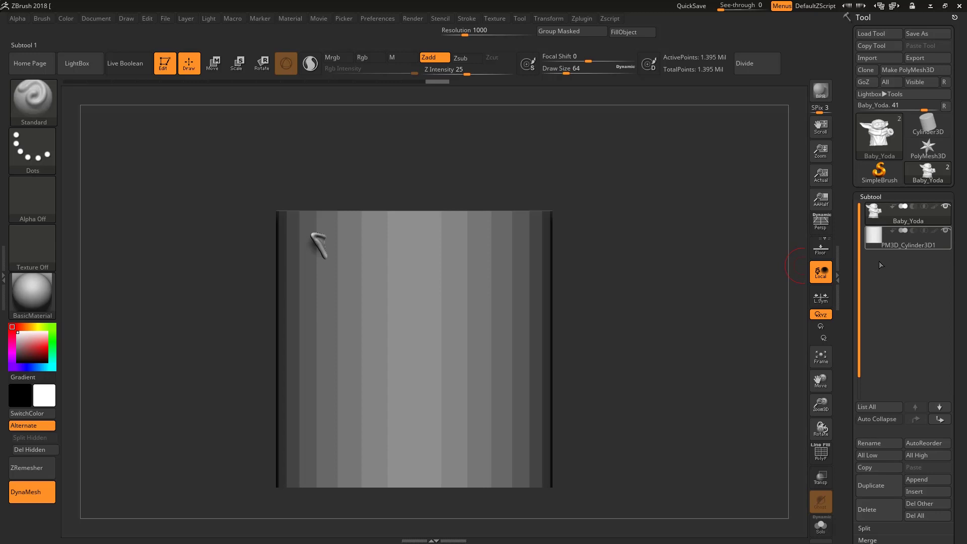
# - Select the appended cylinder subtool, scale it down uniformly and move it beside the torso on the armless side
pyautogui.click(876, 238)
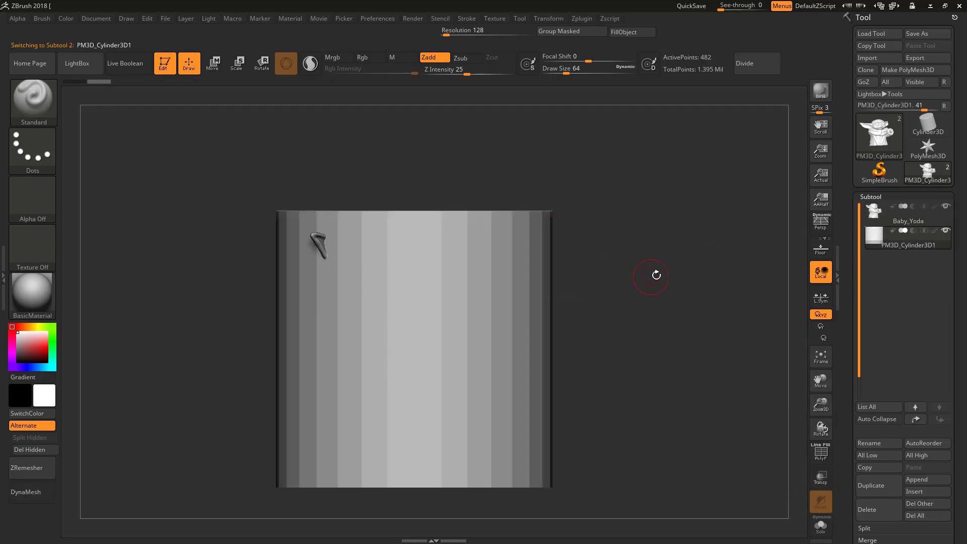
pyautogui.keyDown('alt'); pyautogui.moveTo(662, 249); pyautogui.dragTo(661, 217); pyautogui.keyUp('alt')
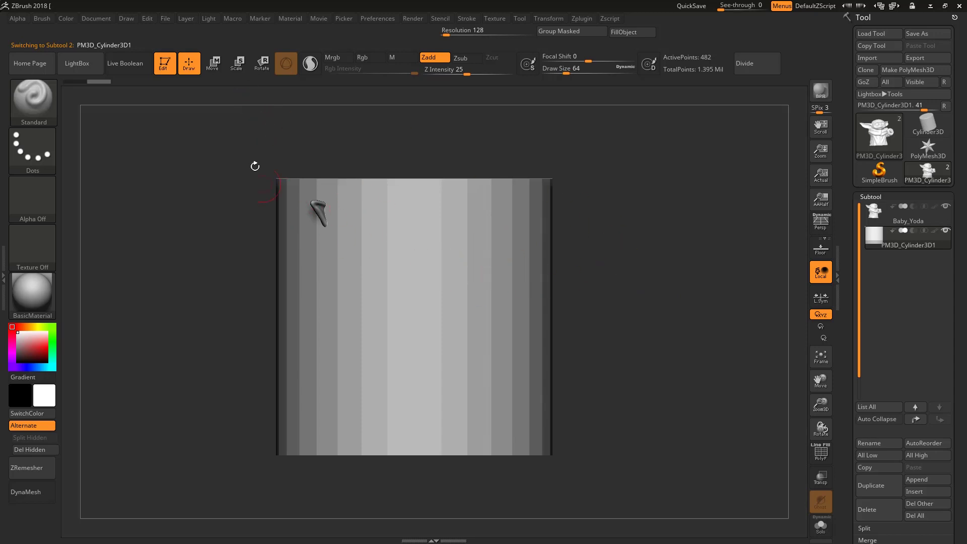
pyautogui.click(242, 64)
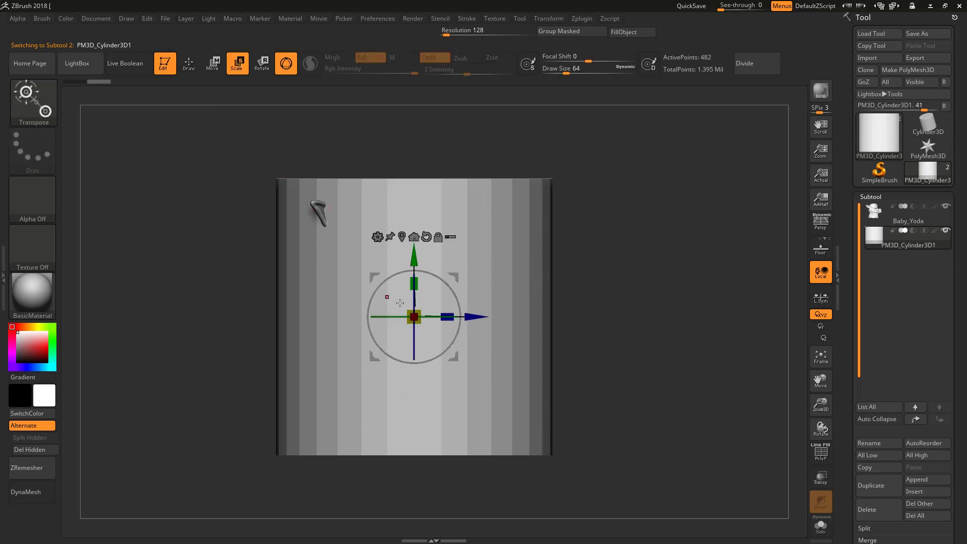
pyautogui.moveTo(425, 323); pyautogui.dragTo(375, 222)
pyautogui.moveTo(594, 333)
pyautogui.mouseDown()
pyautogui.moveTo(514, 325)
pyautogui.moveTo(603, 348)
pyautogui.moveTo(585, 347)
pyautogui.mouseUp()
pyautogui.moveTo(820, 382); pyautogui.dragTo(821, 423)
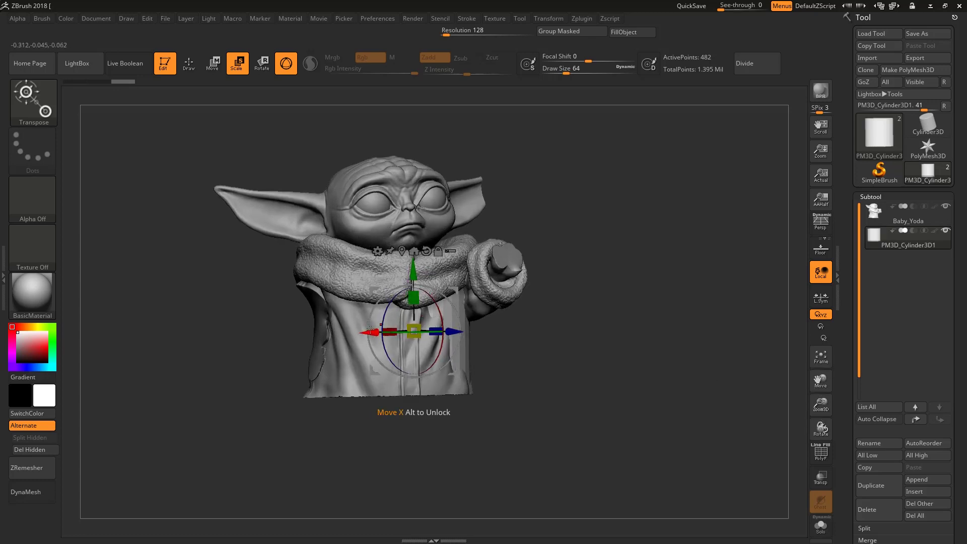
pyautogui.moveTo(395, 333); pyautogui.dragTo(254, 355)
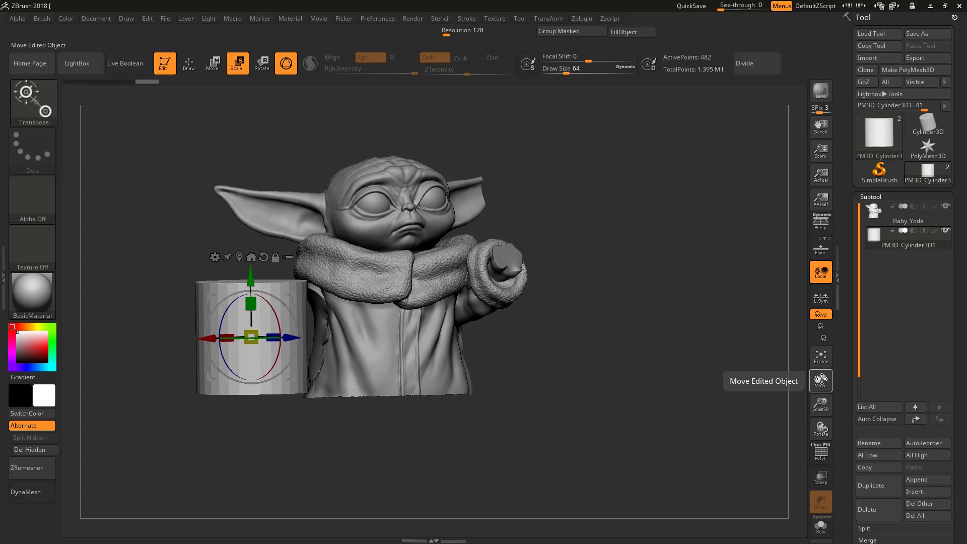
# - Rotate the cylinder so it lies horizontally with its axis pointing toward the torso's cut side
pyautogui.moveTo(830, 424); pyautogui.dragTo(829, 435)
pyautogui.moveTo(297, 326); pyautogui.dragTo(110, 322)
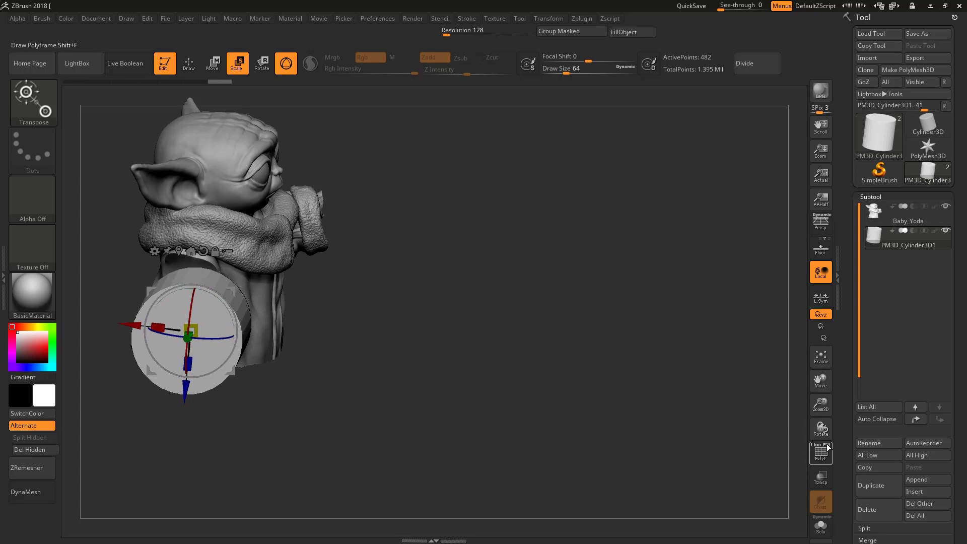
pyautogui.moveTo(804, 426); pyautogui.dragTo(794, 428)
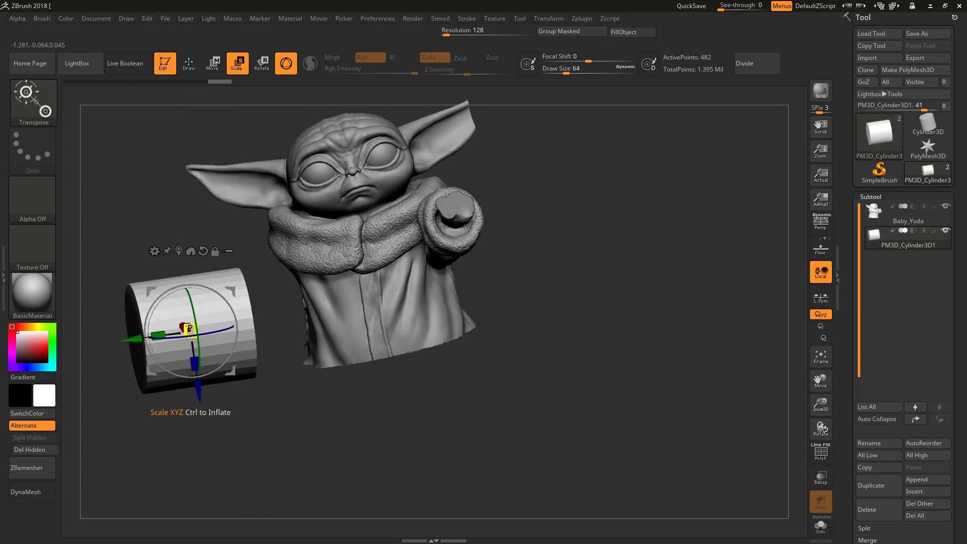
pyautogui.moveTo(189, 329)
pyautogui.mouseDown()
pyautogui.moveTo(196, 325)
pyautogui.moveTo(189, 329)
pyautogui.mouseUp()
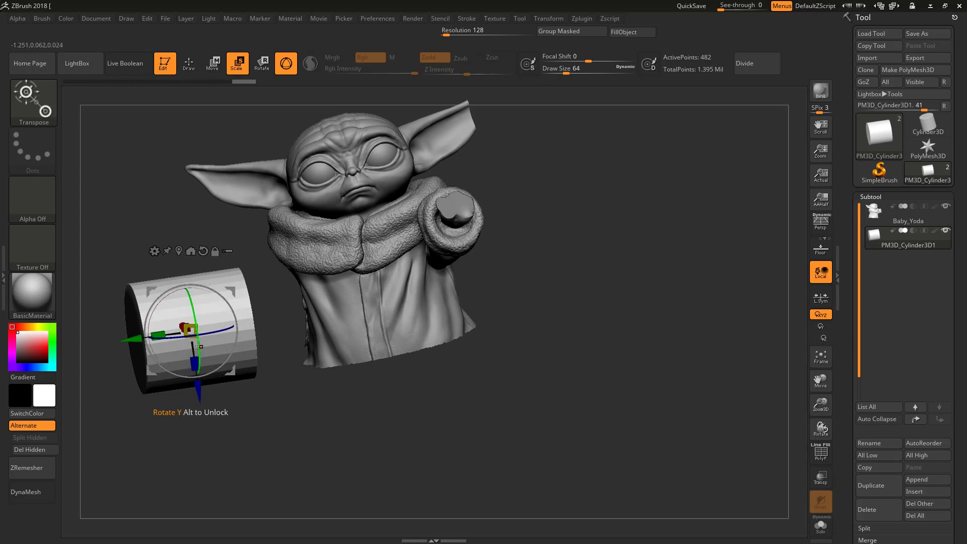
pyautogui.moveTo(177, 301); pyautogui.dragTo(182, 306)
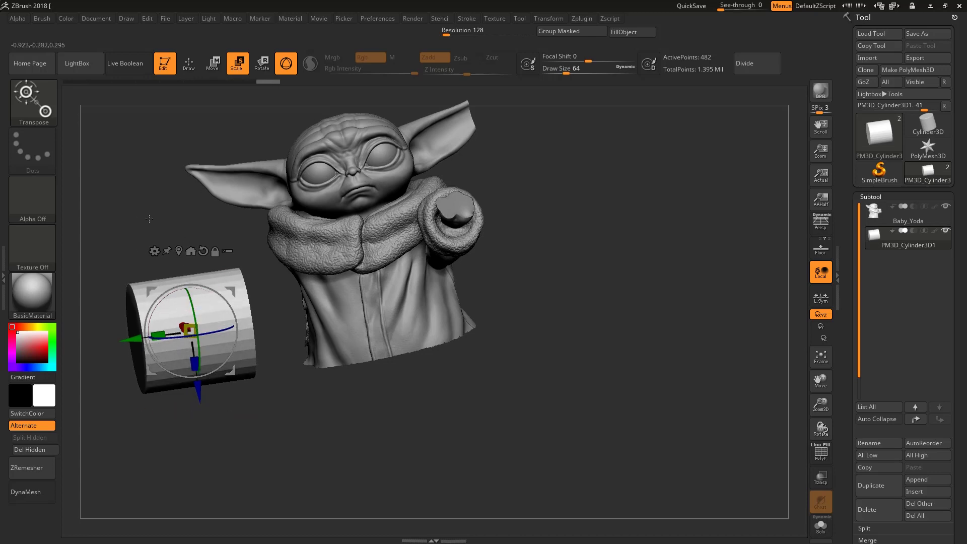
# - Shrink the cylinder to arm thickness and place it against the shoulder cut just below the collar
pyautogui.moveTo(230, 371)
pyautogui.mouseDown()
pyautogui.moveTo(242, 384)
pyautogui.moveTo(225, 372)
pyautogui.mouseUp()
pyautogui.moveTo(232, 292); pyautogui.dragTo(344, 247)
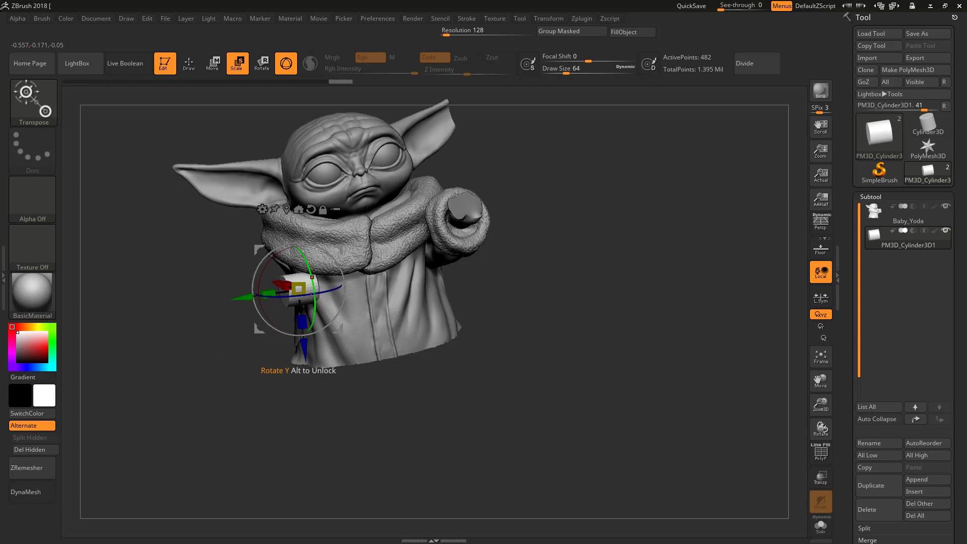
pyautogui.moveTo(832, 423); pyautogui.dragTo(854, 419)
pyautogui.moveTo(316, 327); pyautogui.dragTo(290, 316)
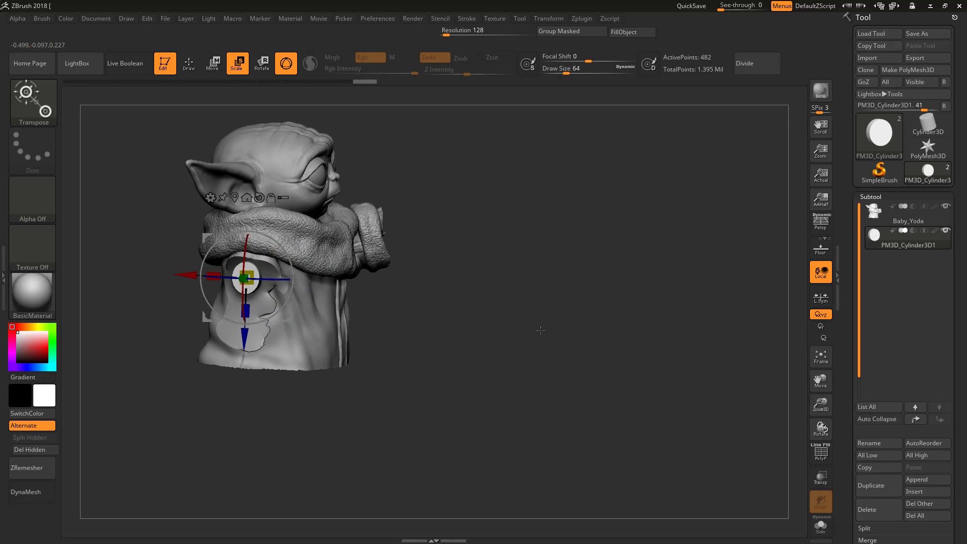
pyautogui.moveTo(820, 405)
pyautogui.mouseDown()
pyautogui.moveTo(835, 440)
pyautogui.moveTo(803, 429)
pyautogui.moveTo(809, 414)
pyautogui.mouseUp()
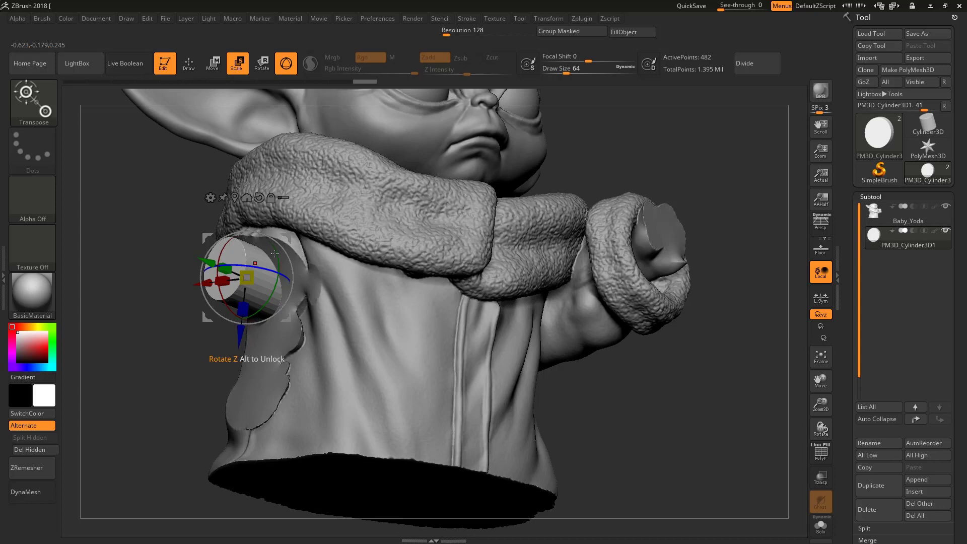
# - Merge the Baby_Yoda subtool down with the cylinder subtool and accept the non-undoable operation
pyautogui.click(877, 216)
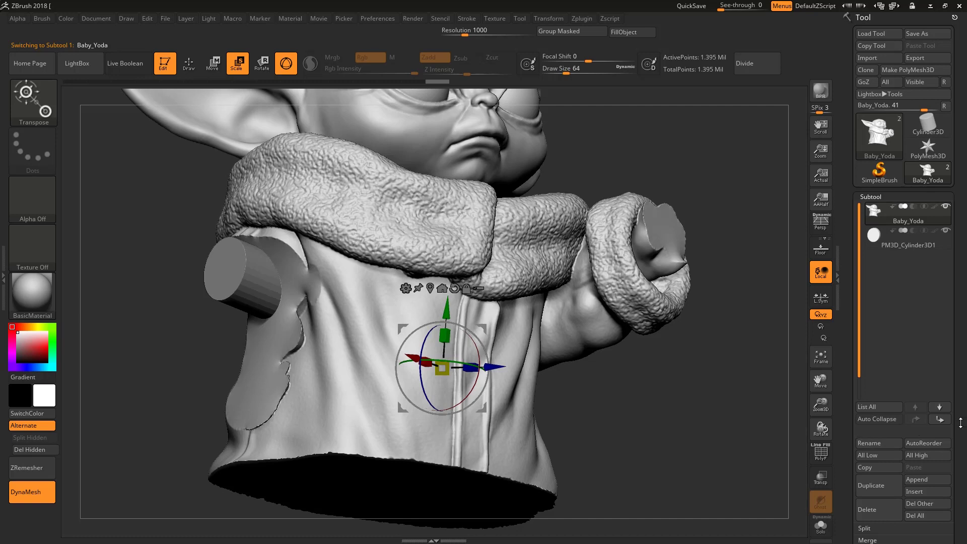
pyautogui.scroll(-3, 881, 452)
pyautogui.click(868, 449)
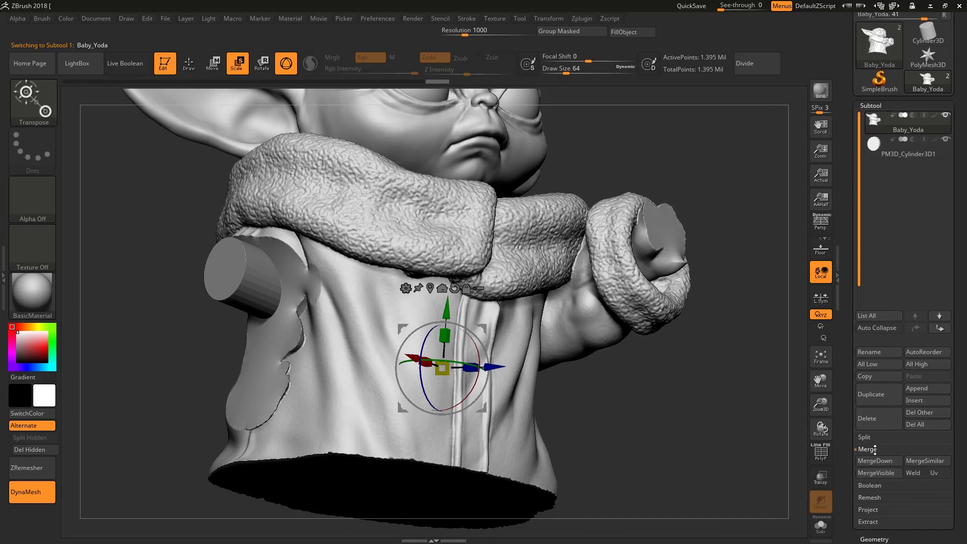
pyautogui.click(865, 463)
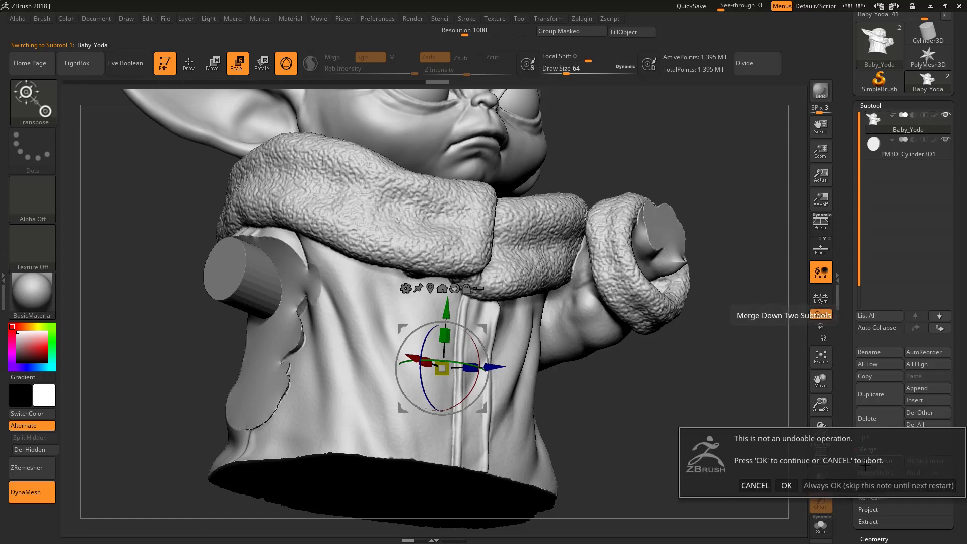
pyautogui.click(796, 485)
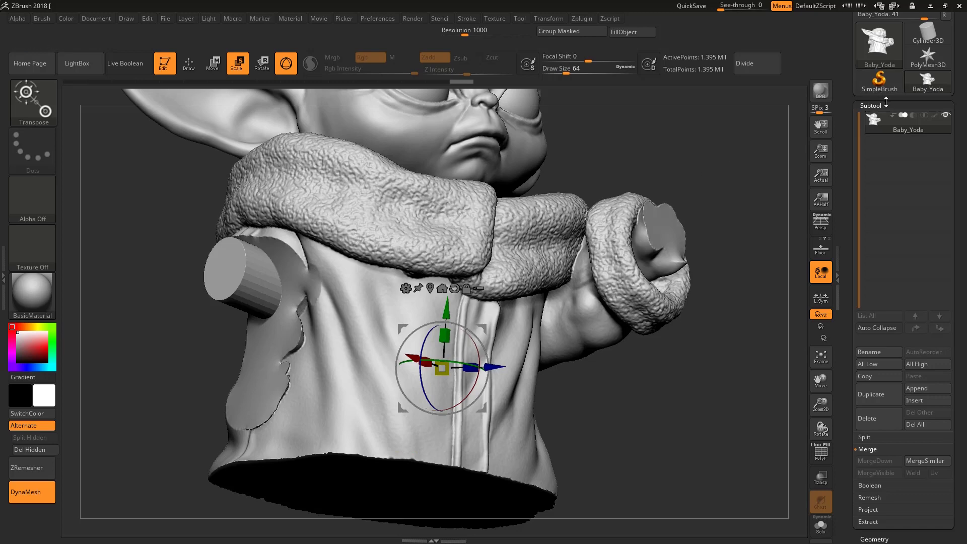
# - Show the DynaMesh settings in Geometry and update the DynaMesh to fuse the cylinder stub with the body
pyautogui.click(885, 106)
pyautogui.click(871, 105)
pyautogui.click(881, 105)
pyautogui.click(874, 117)
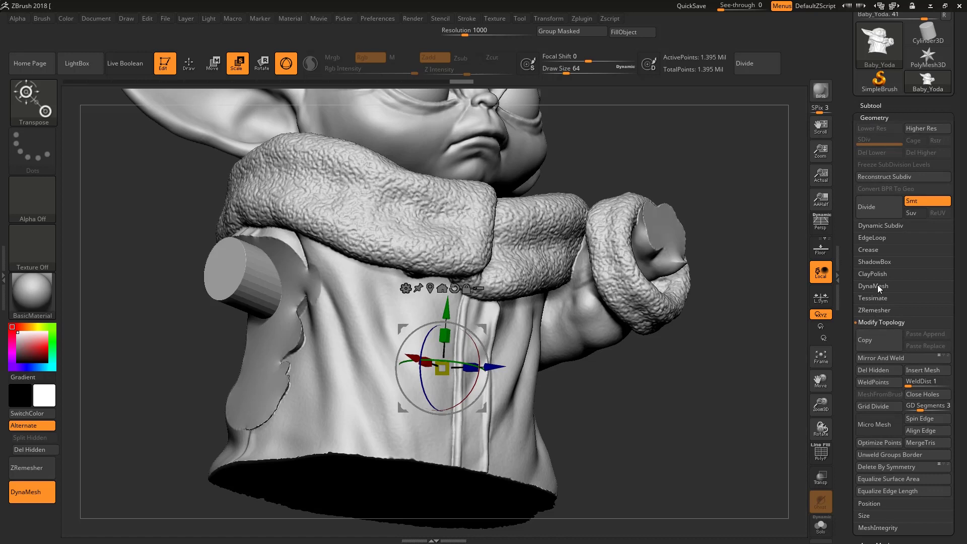
pyautogui.click(876, 287)
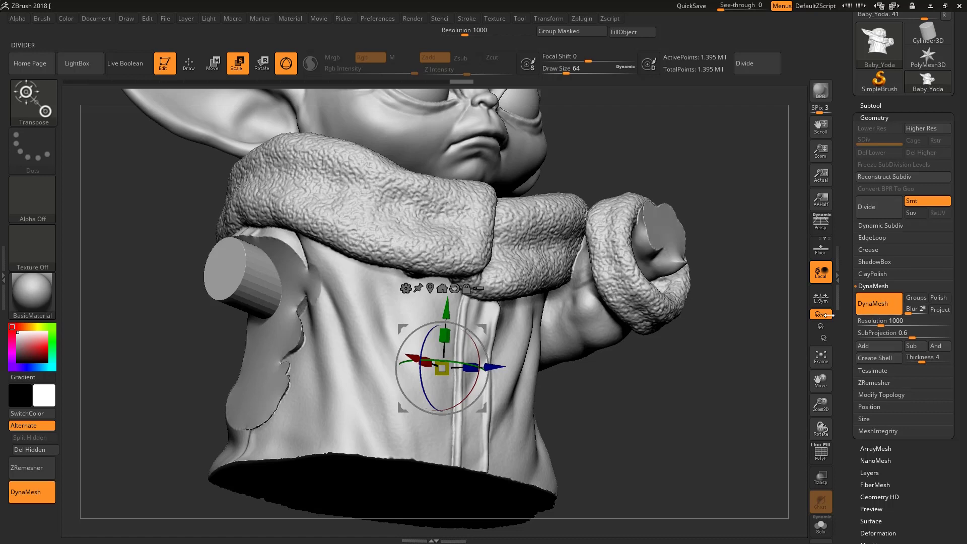
pyautogui.keyDown('ctrl'); pyautogui.moveTo(718, 173); pyautogui.dragTo(748, 257); pyautogui.keyUp('ctrl')
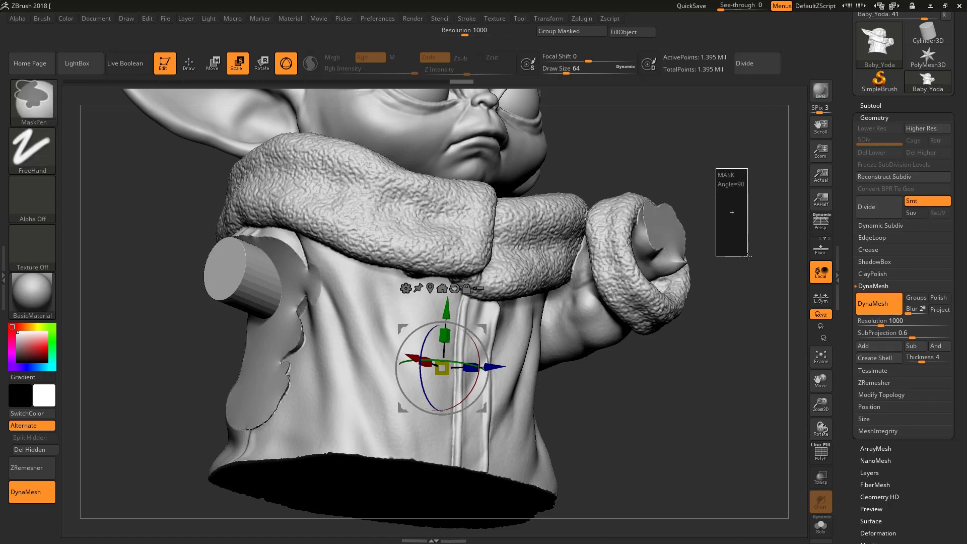
pyautogui.keyDown('ctrl'); pyautogui.moveTo(749, 257); pyautogui.dragTo(746, 259); pyautogui.keyUp('ctrl')
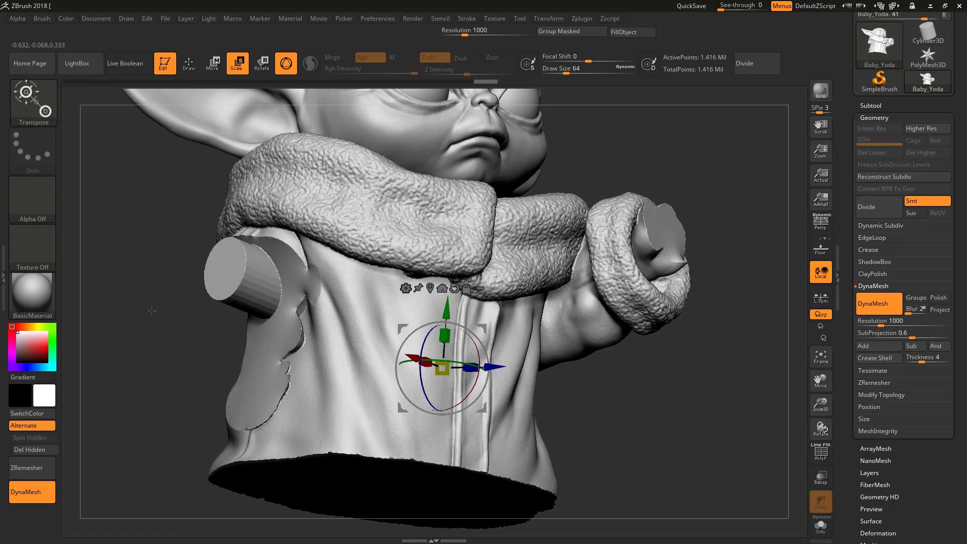
# - Examine the joint between the cylinder stub and the torso, plus the whole figure from the front and underside
pyautogui.click(821, 406)
pyautogui.moveTo(826, 421); pyautogui.dragTo(272, 256)
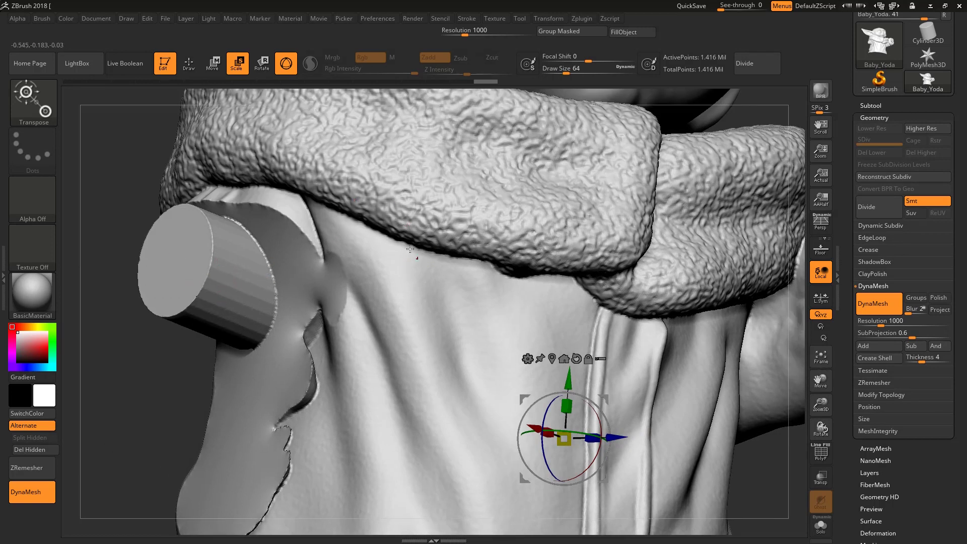
pyautogui.moveTo(821, 403); pyautogui.dragTo(821, 425)
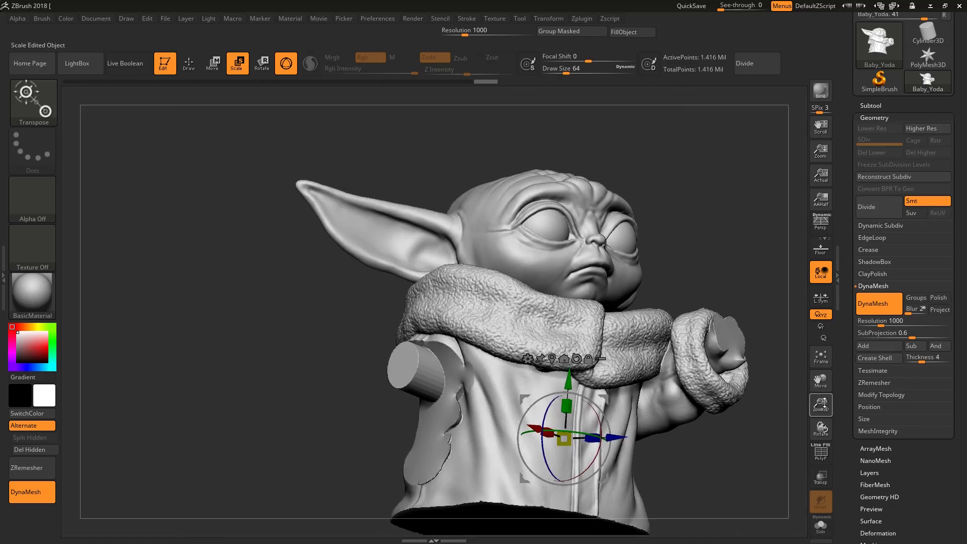
pyautogui.keyDown('alt'); pyautogui.moveTo(760, 362); pyautogui.dragTo(738, 350); pyautogui.keyUp('alt')
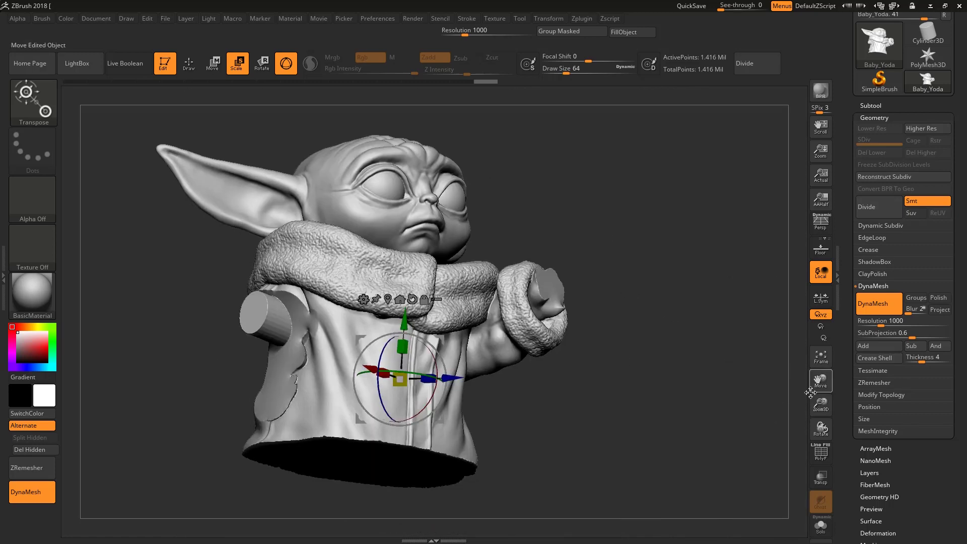
pyautogui.moveTo(820, 428); pyautogui.dragTo(816, 434)
pyautogui.scroll(-2, 964, 253)
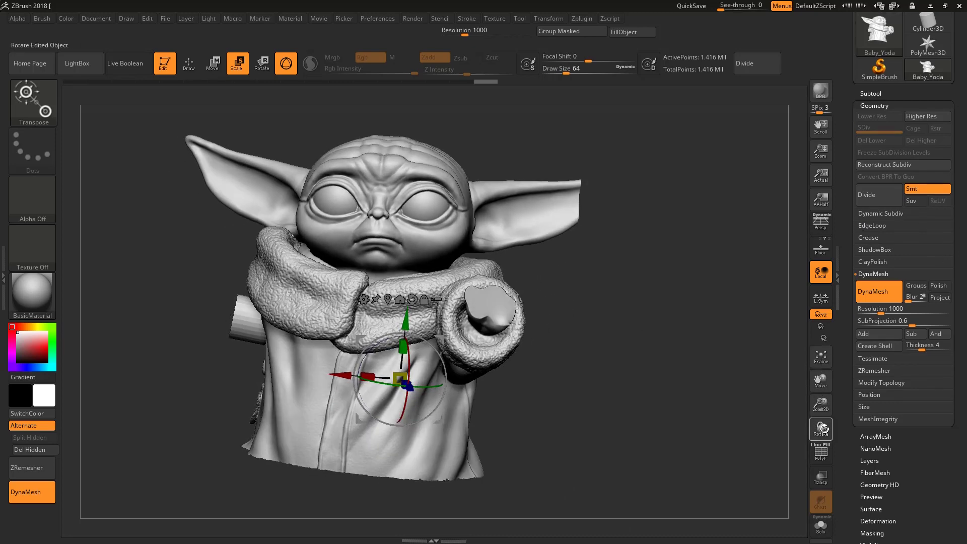
pyautogui.moveTo(821, 427); pyautogui.dragTo(822, 429)
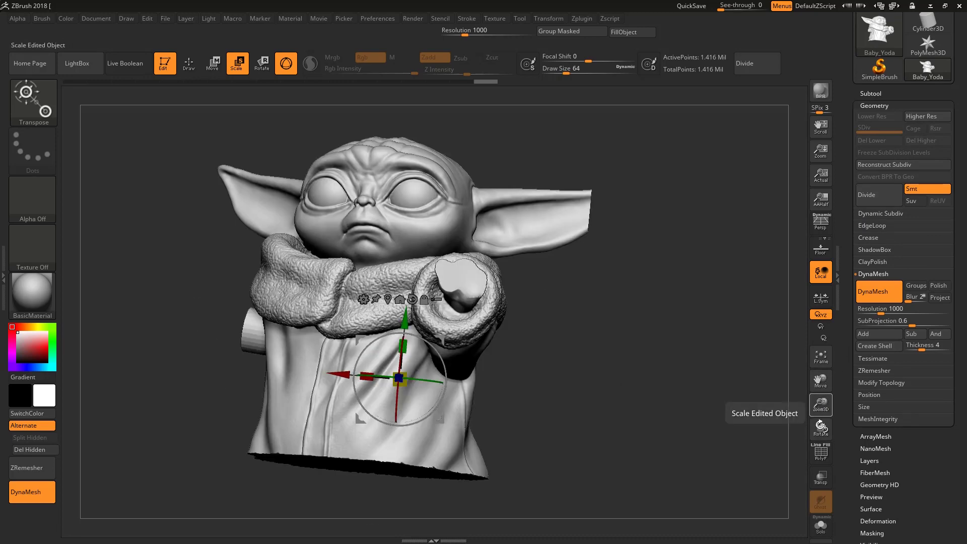
pyautogui.moveTo(822, 427); pyautogui.dragTo(438, 432)
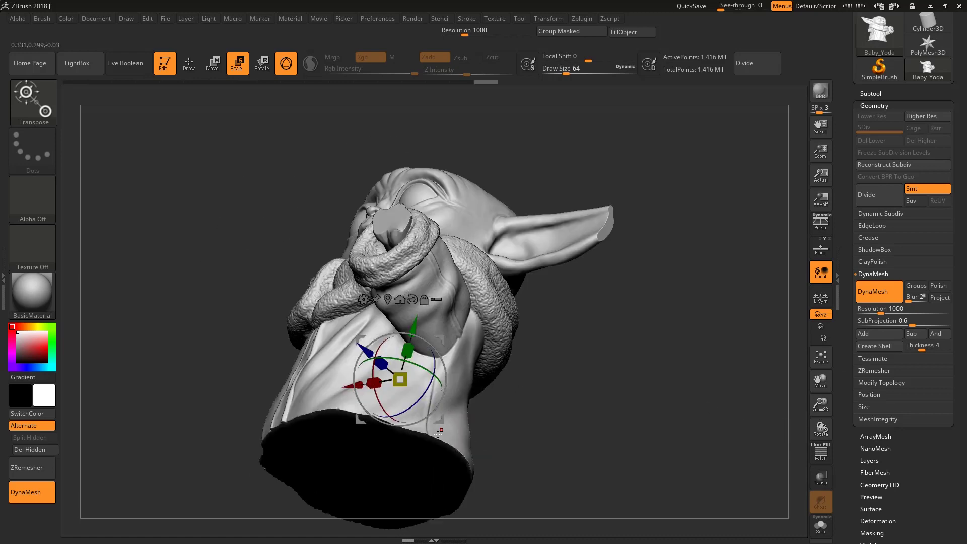
pyautogui.moveTo(813, 427); pyautogui.dragTo(856, 438)
pyautogui.scroll(3, 962, 276)
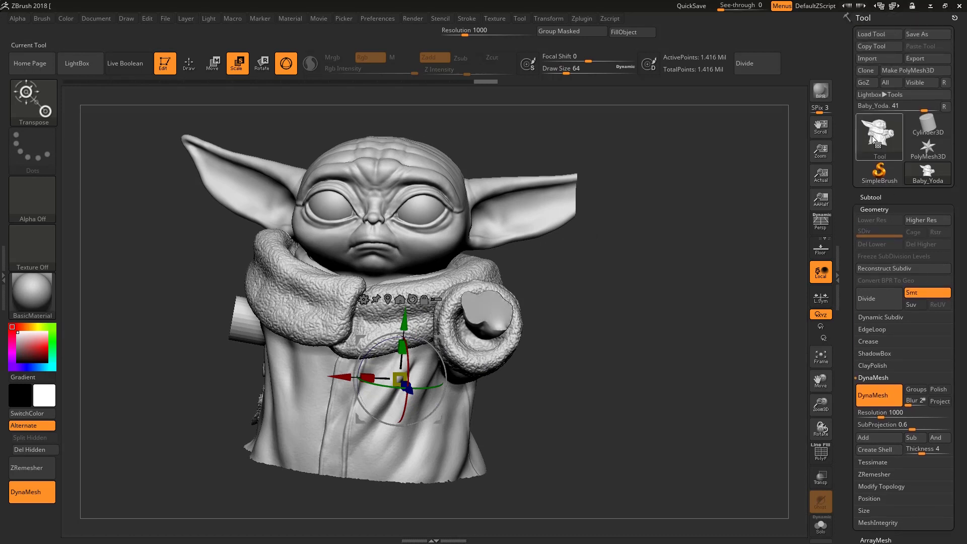
# - Switch to the Cylinder3D tool, import stand.obj in its place and view the whole stand
pyautogui.click(929, 132)
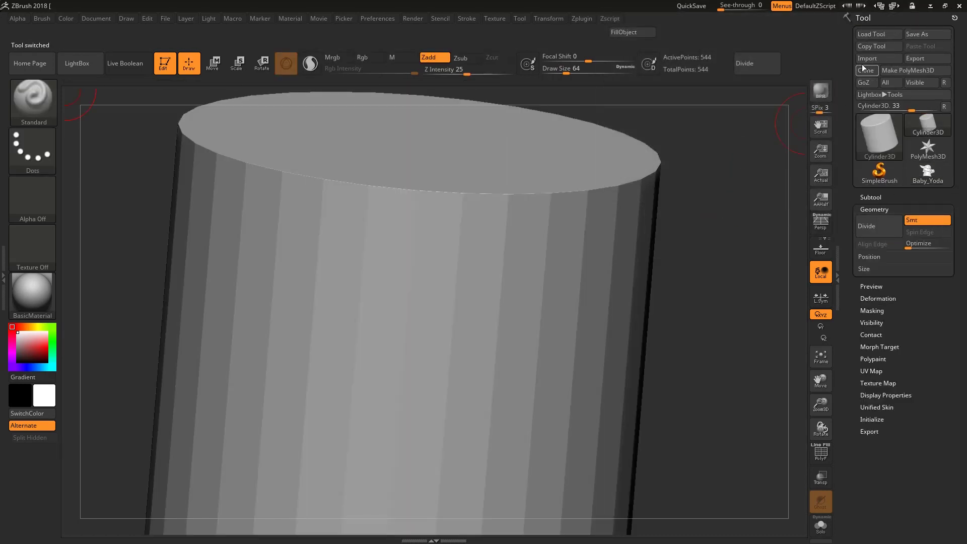
pyautogui.click(870, 59)
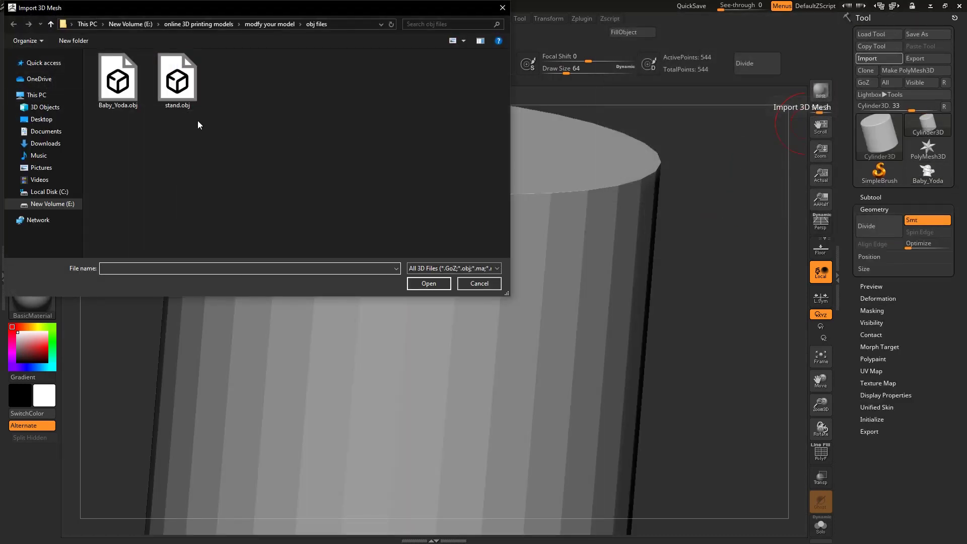
pyautogui.click(176, 101)
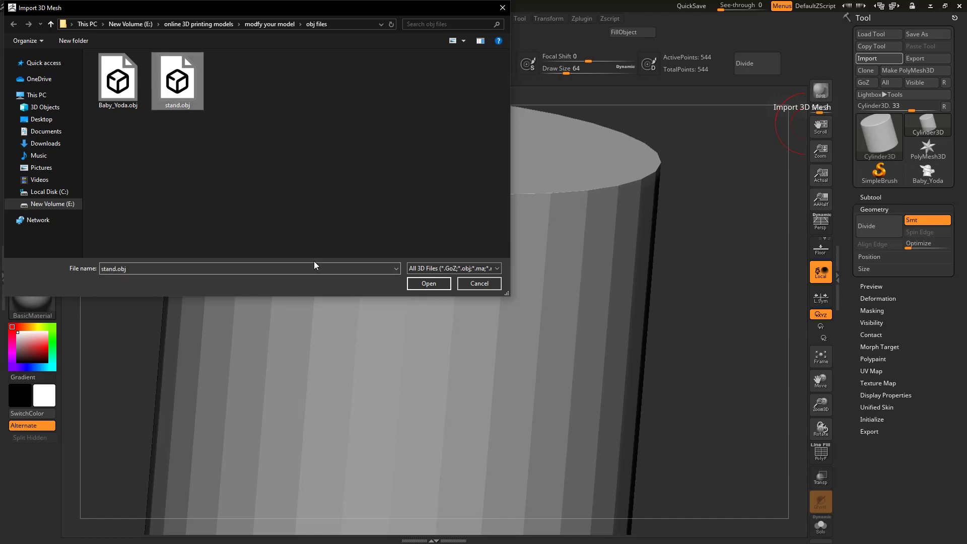
pyautogui.click(411, 285)
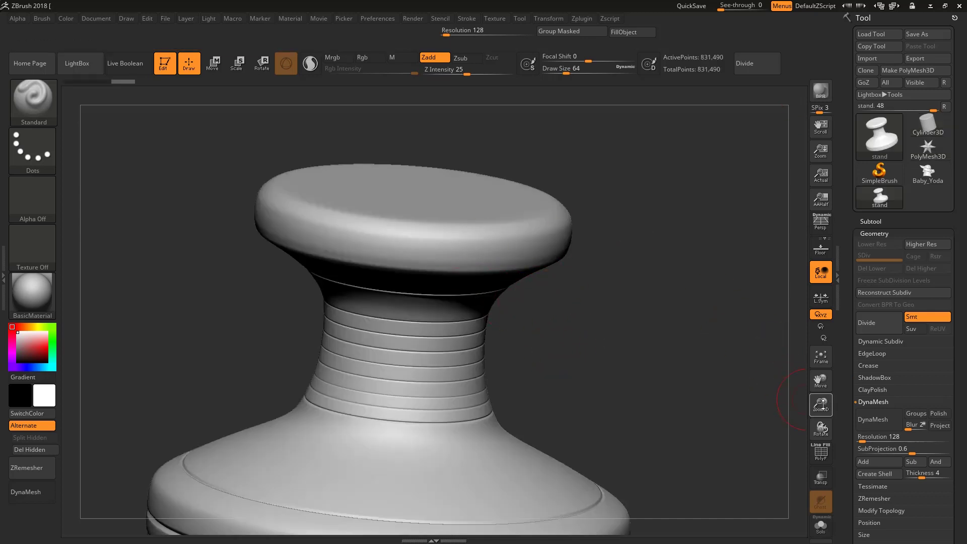
pyautogui.press('f')
pyautogui.moveTo(800, 368); pyautogui.dragTo(785, 399)
pyautogui.moveTo(822, 426); pyautogui.dragTo(574, 368)
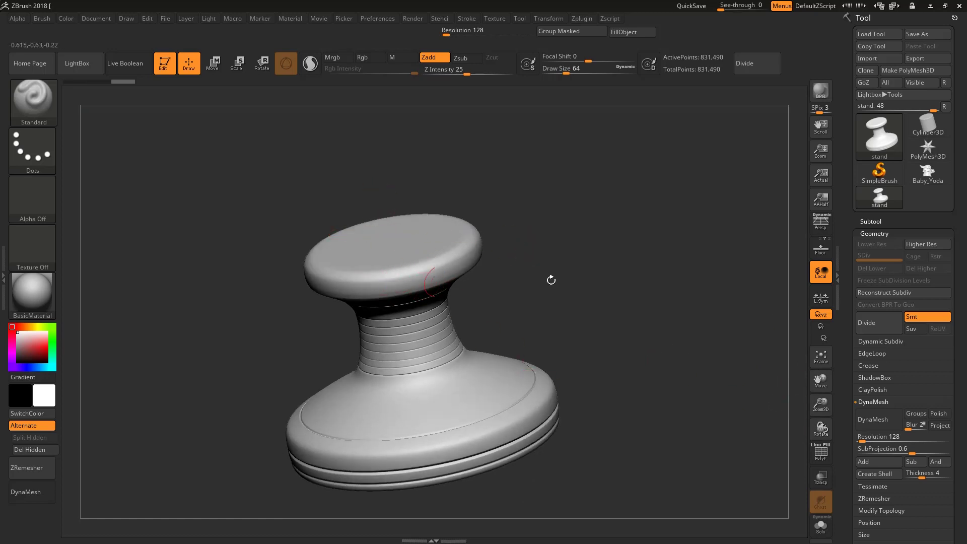
# - Return to the Baby_Yoda tool and append the stand mesh as a second subtool
pyautogui.click(930, 177)
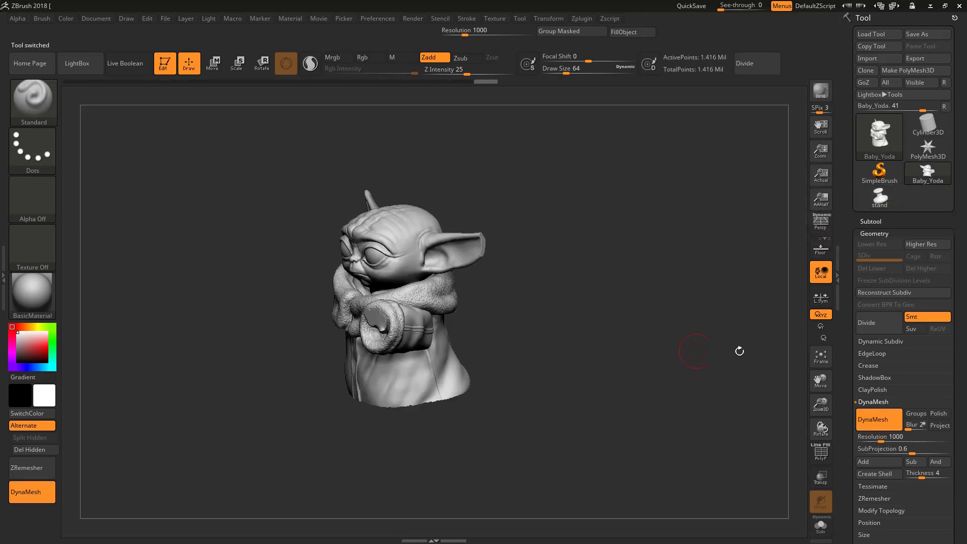
pyautogui.click(881, 232)
pyautogui.click(868, 223)
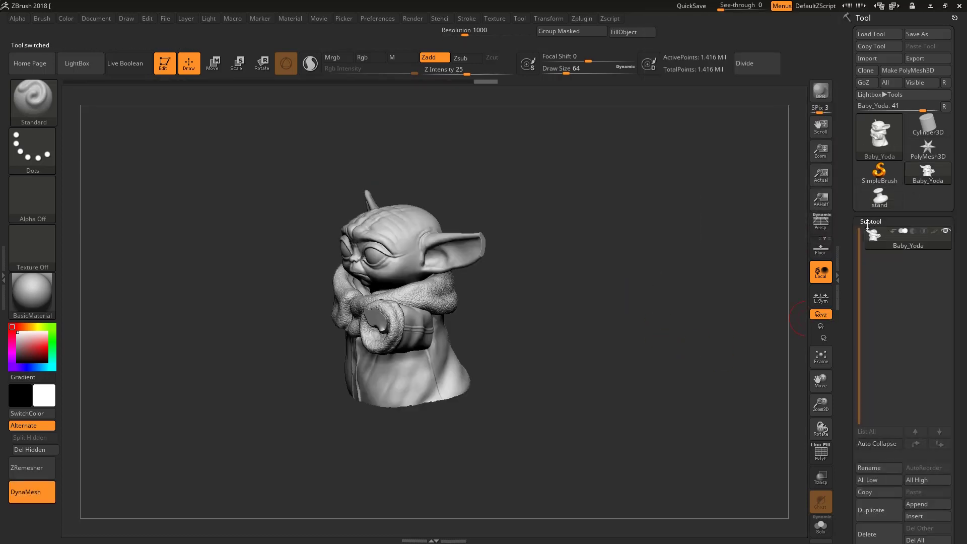
pyautogui.click(929, 507)
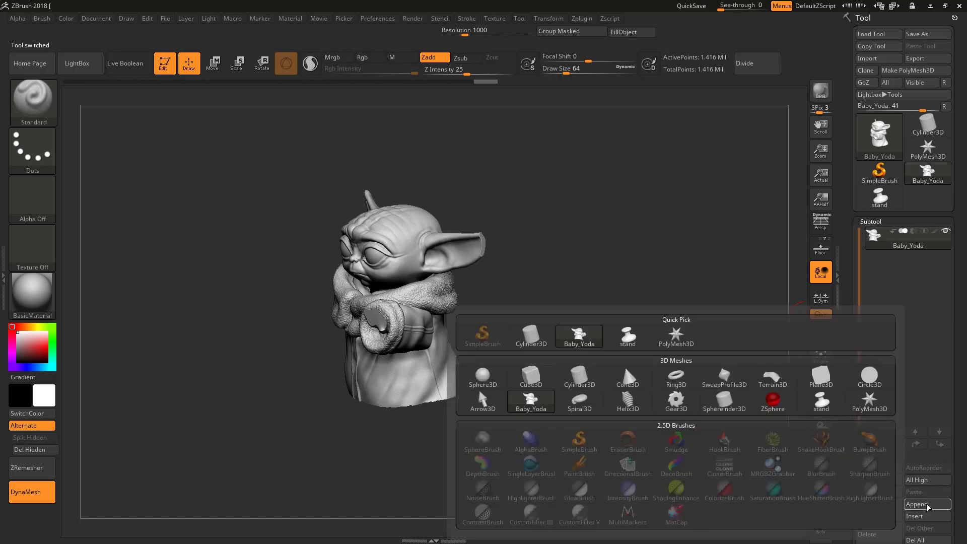
pyautogui.click(625, 340)
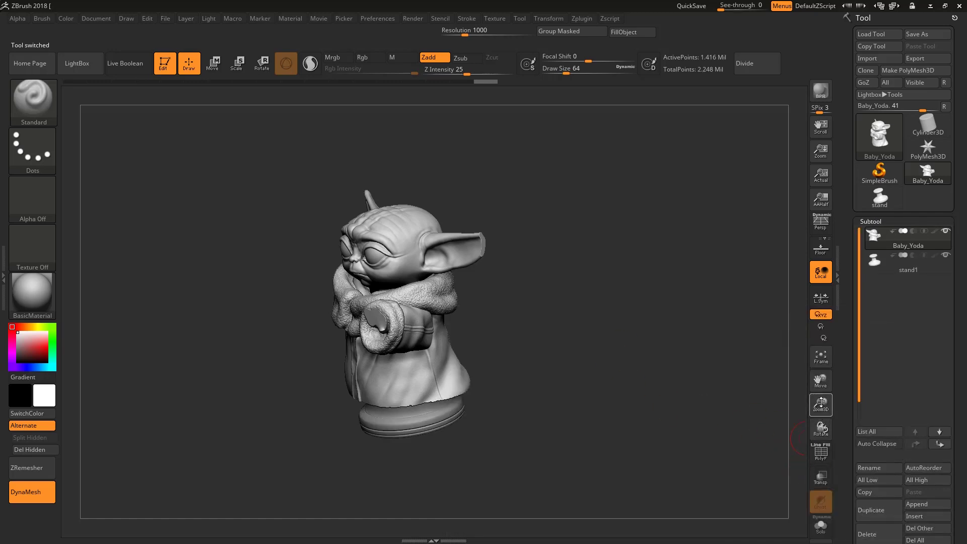
# - Select the stand1 subtool and move it down until its top plate meets the underside of the robe
pyautogui.moveTo(822, 408); pyautogui.dragTo(842, 405)
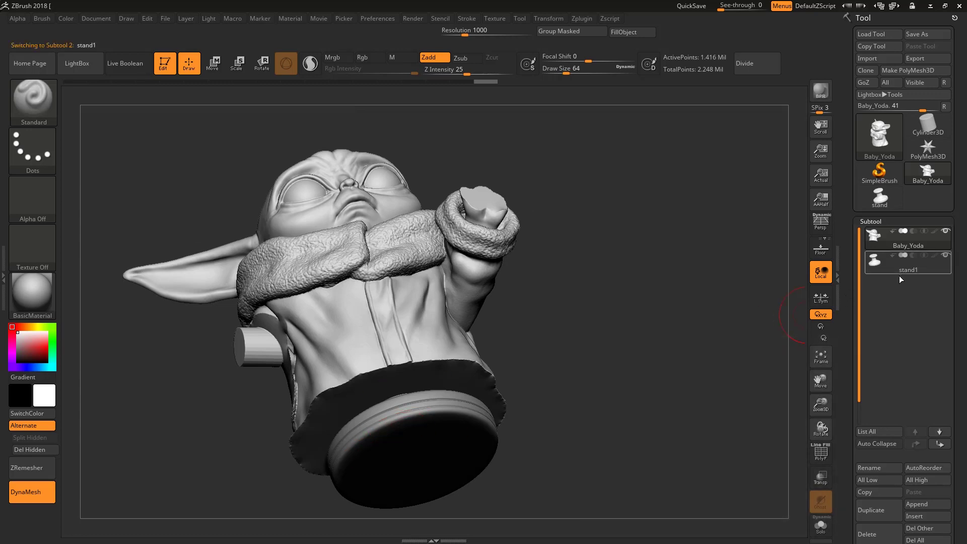
pyautogui.click(877, 263)
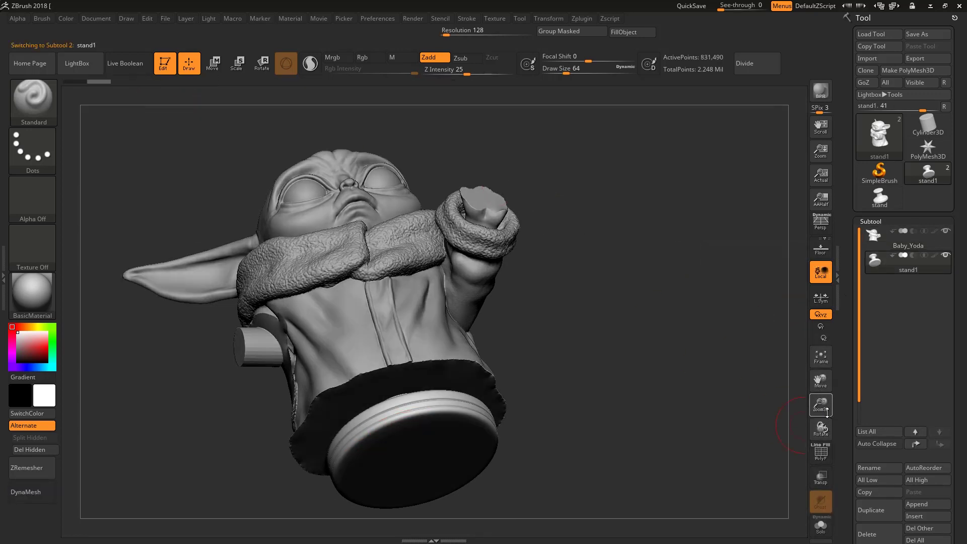
pyautogui.moveTo(825, 422); pyautogui.dragTo(821, 349)
pyautogui.moveTo(822, 401); pyautogui.dragTo(822, 405)
pyautogui.moveTo(368, 275); pyautogui.dragTo(373, 254)
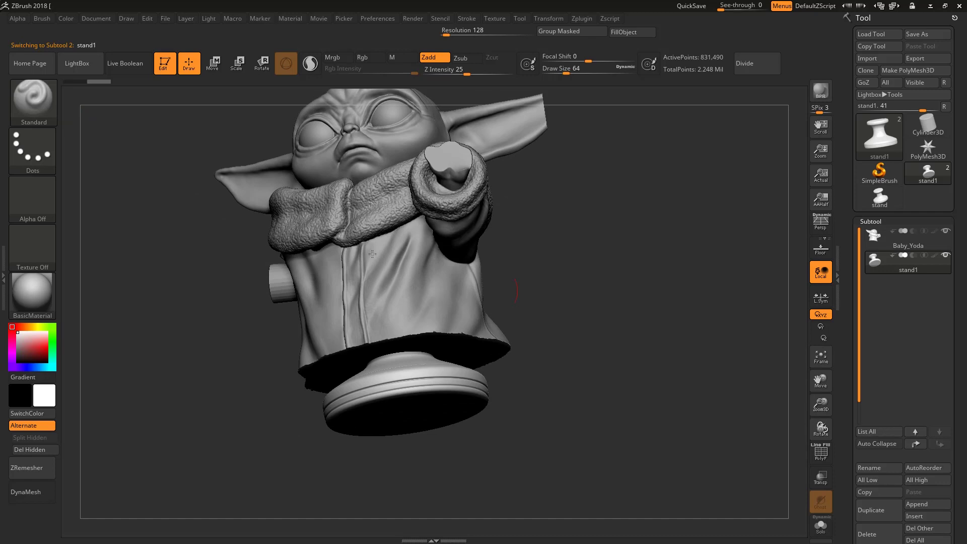
pyautogui.click(215, 64)
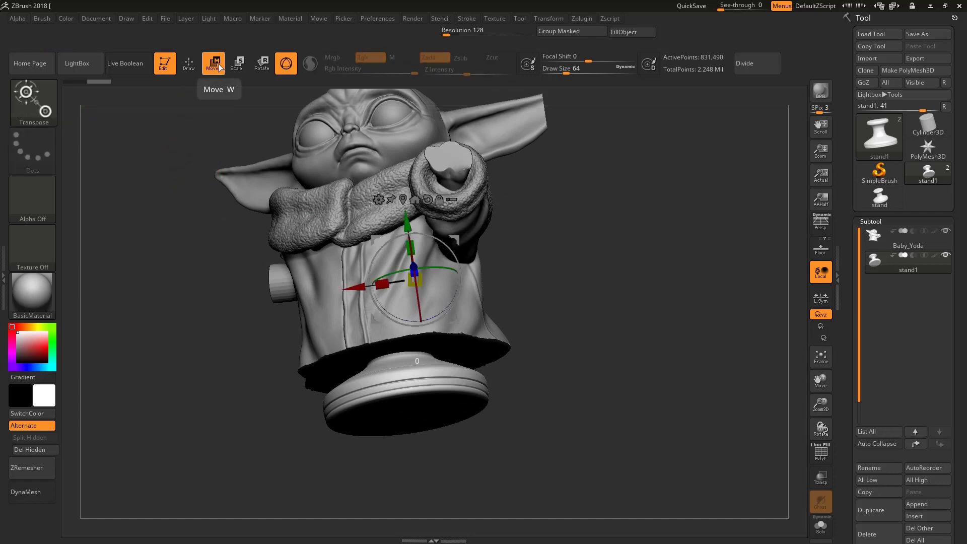
pyautogui.moveTo(403, 220); pyautogui.dragTo(426, 292)
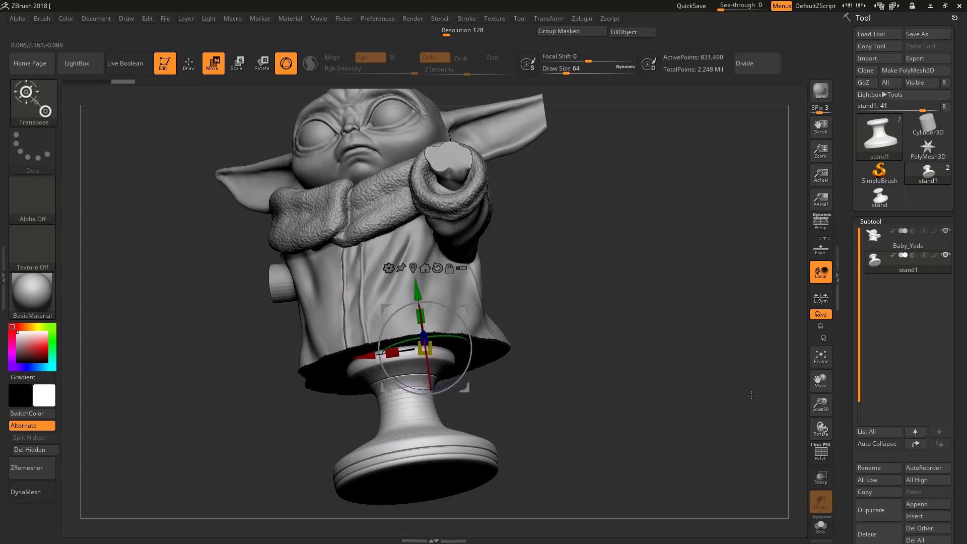
pyautogui.moveTo(821, 428)
pyautogui.mouseDown()
pyautogui.moveTo(837, 415)
pyautogui.moveTo(821, 426)
pyautogui.moveTo(794, 418)
pyautogui.moveTo(826, 427)
pyautogui.mouseUp()
pyautogui.moveTo(425, 293); pyautogui.dragTo(425, 289)
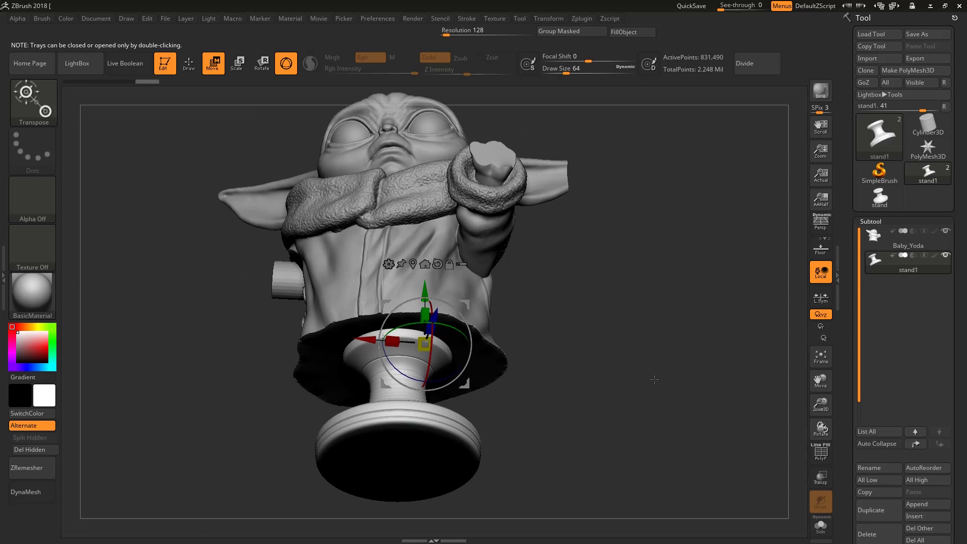
# - Merge the Baby_Yoda subtool down with the stand1 subtool and accept the non-undoable operation
pyautogui.moveTo(827, 430); pyautogui.dragTo(819, 418)
pyautogui.click(872, 245)
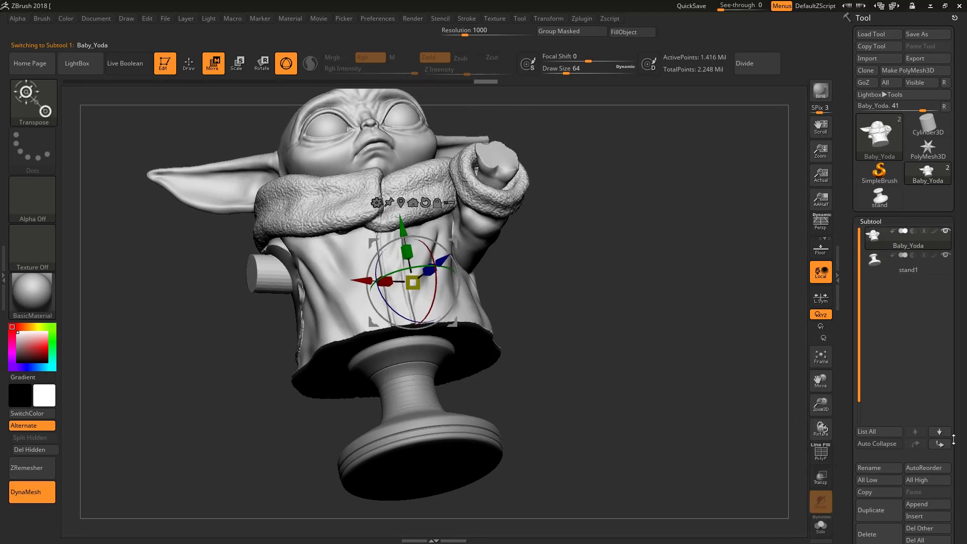
pyautogui.scroll(-5, 929, 423)
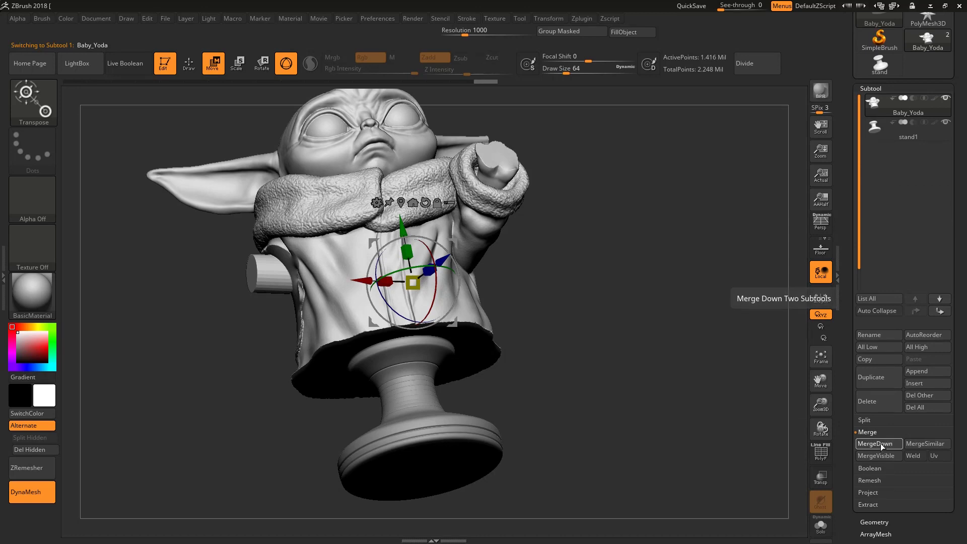
pyautogui.click(881, 444)
pyautogui.click(786, 466)
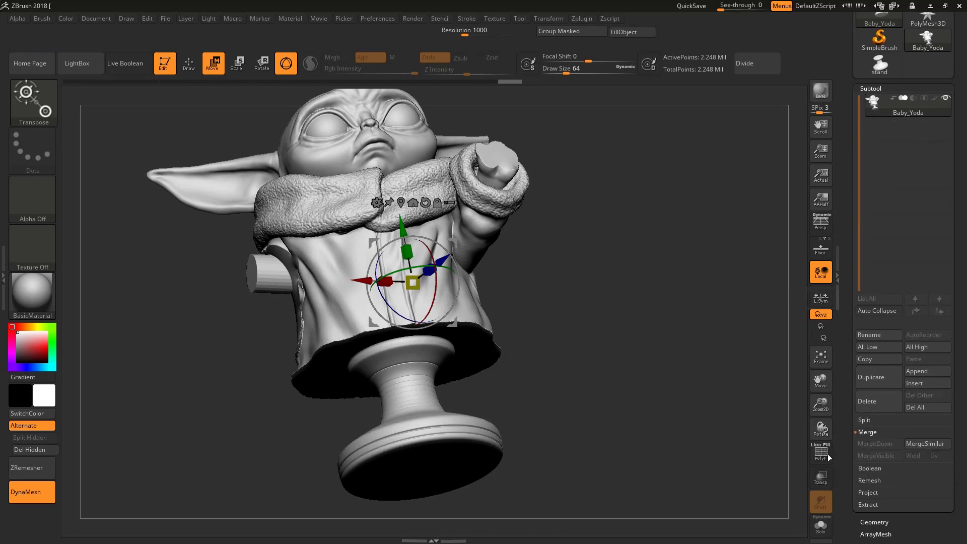
# - Leave the transform gizmo and update the DynaMesh to fuse the stand with the robe's underside
pyautogui.moveTo(820, 428); pyautogui.dragTo(824, 411)
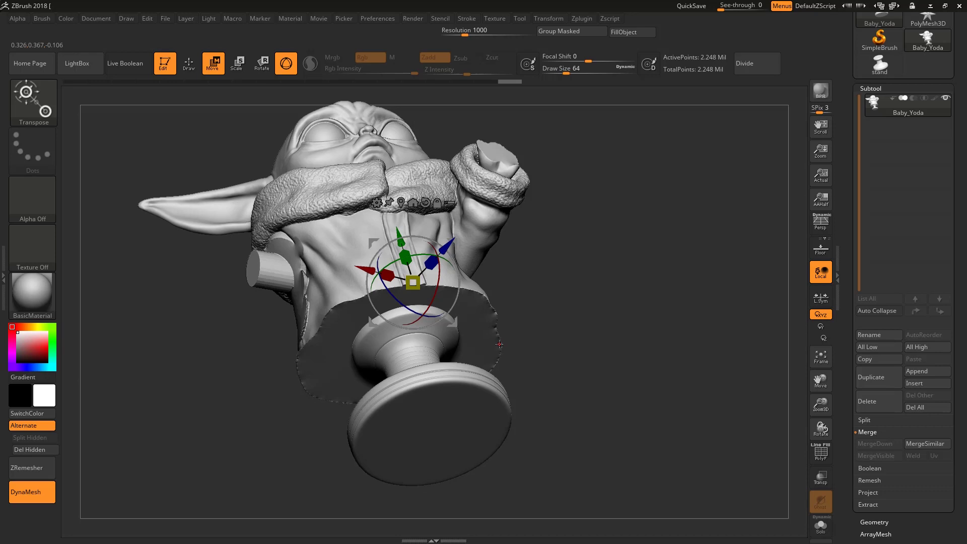
pyautogui.click(189, 64)
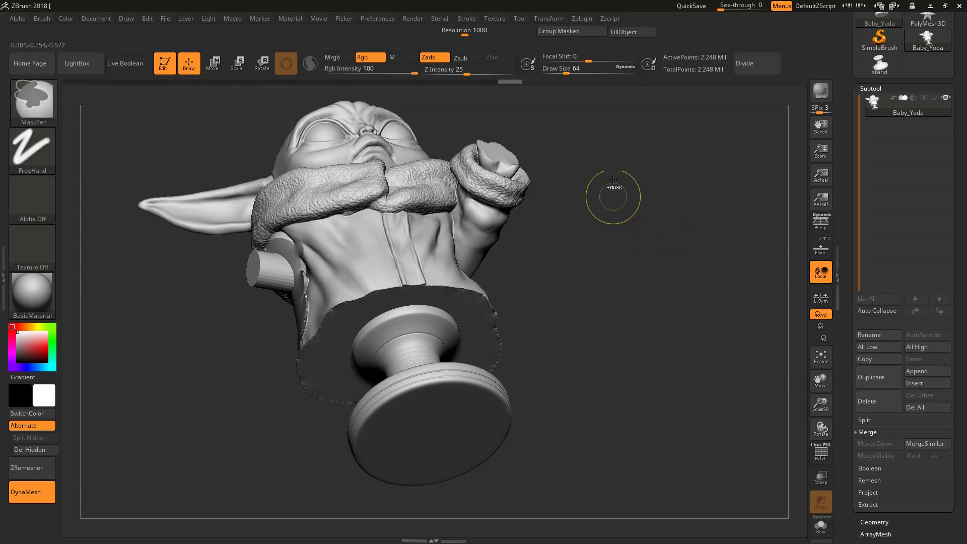
pyautogui.keyDown('ctrl'); pyautogui.moveTo(613, 176); pyautogui.dragTo(689, 293); pyautogui.keyUp('ctrl')
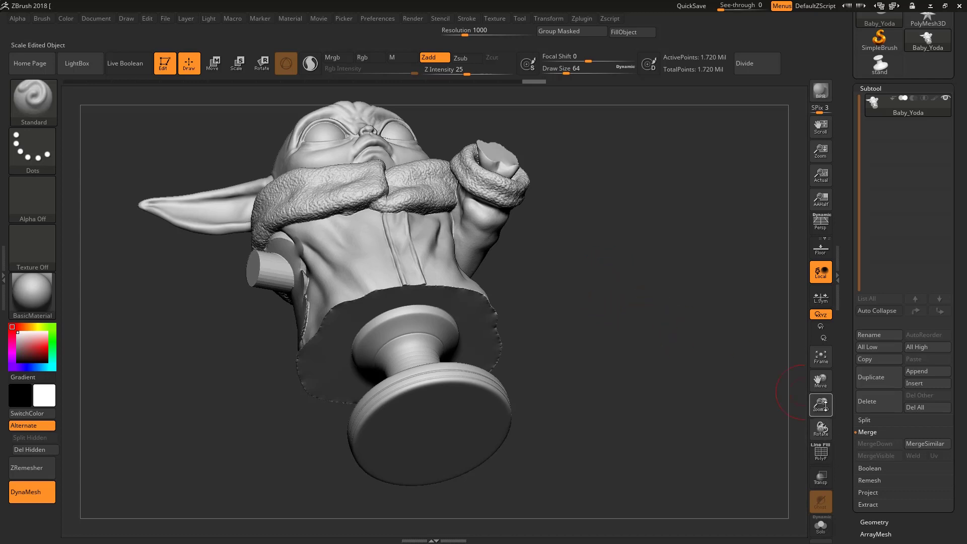
# - Reduce the brush draw size to 16 and smooth the seam where the stand's top plate meets the robe's underside
pyautogui.moveTo(821, 408); pyautogui.dragTo(821, 393)
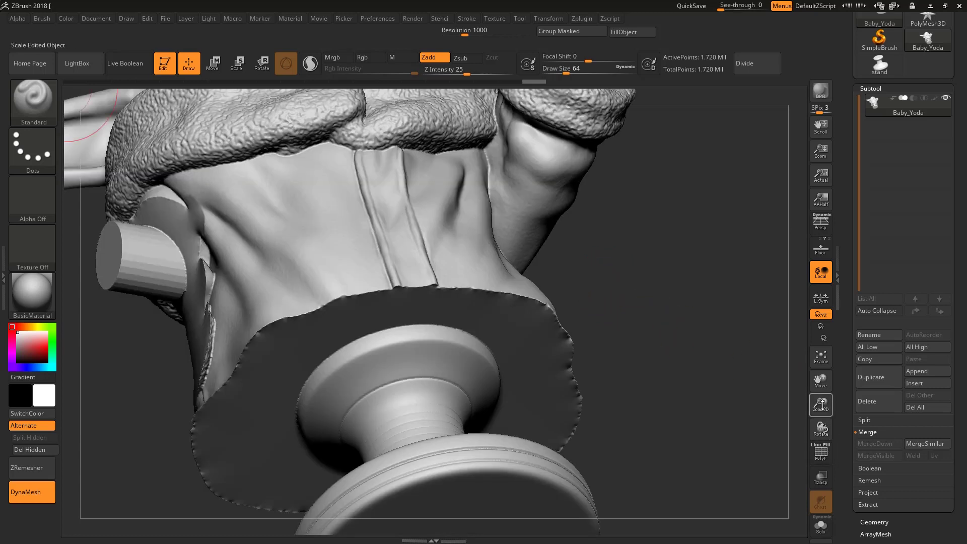
pyautogui.moveTo(550, 414)
pyautogui.keyDown('alt'); pyautogui.mouseDown(button='right')
pyautogui.moveTo(551, 428)
pyautogui.moveTo(532, 404)
pyautogui.mouseUp(button='right'); pyautogui.keyUp('alt')
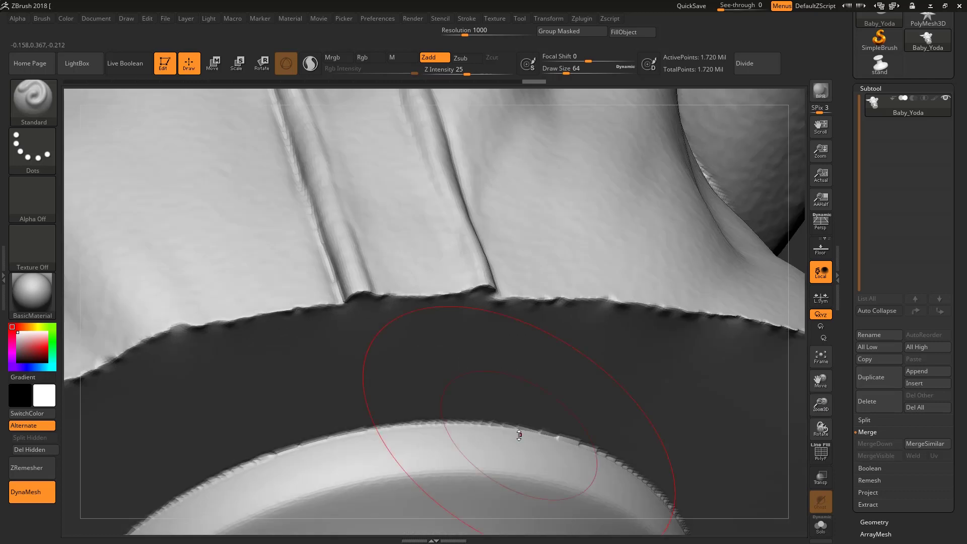
pyautogui.press('space')
pyautogui.moveTo(526, 365); pyautogui.dragTo(504, 366)
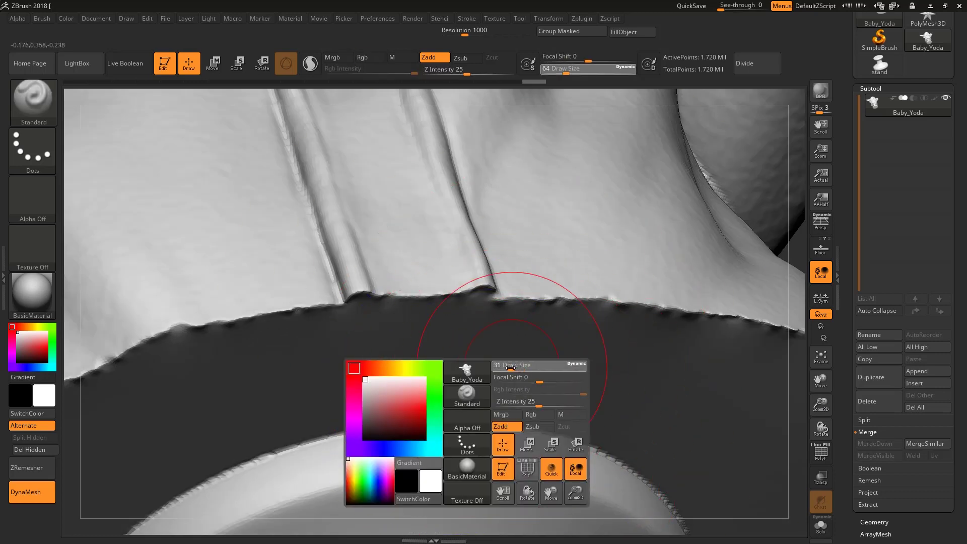
pyautogui.press('shift')
pyautogui.moveTo(491, 420)
pyautogui.keyDown('shift'); pyautogui.mouseDown()
pyautogui.moveTo(363, 419)
pyautogui.moveTo(599, 421)
pyautogui.moveTo(622, 446)
pyautogui.moveTo(410, 438)
pyautogui.moveTo(193, 470)
pyautogui.moveTo(386, 431)
pyautogui.mouseUp(); pyautogui.keyUp('shift')
pyautogui.moveTo(606, 457)
pyautogui.keyDown('shift'); pyautogui.mouseDown()
pyautogui.moveTo(654, 479)
pyautogui.moveTo(681, 518)
pyautogui.mouseUp(); pyautogui.keyUp('shift')
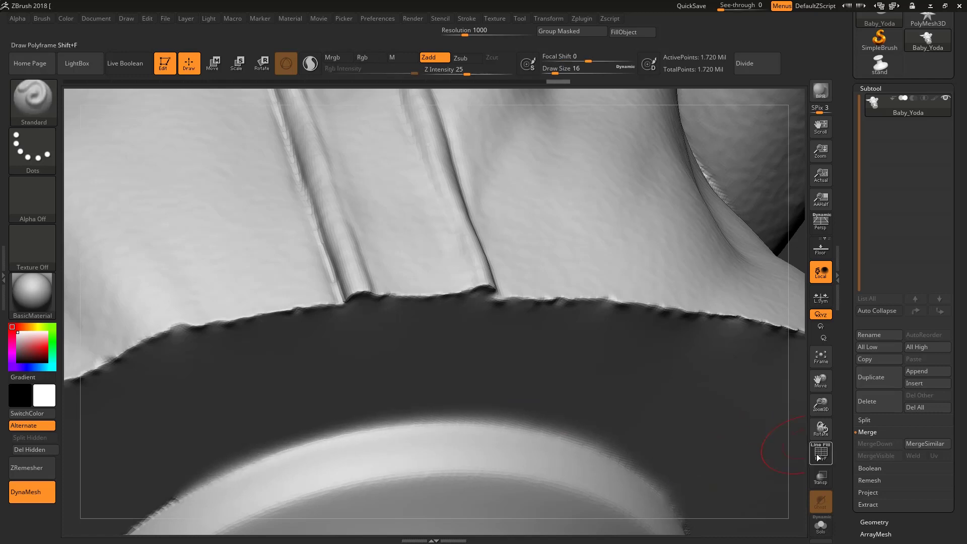
# - Cut off the stand's wide base by hiding it below the neck and deleting the hidden geometry
pyautogui.press('f')
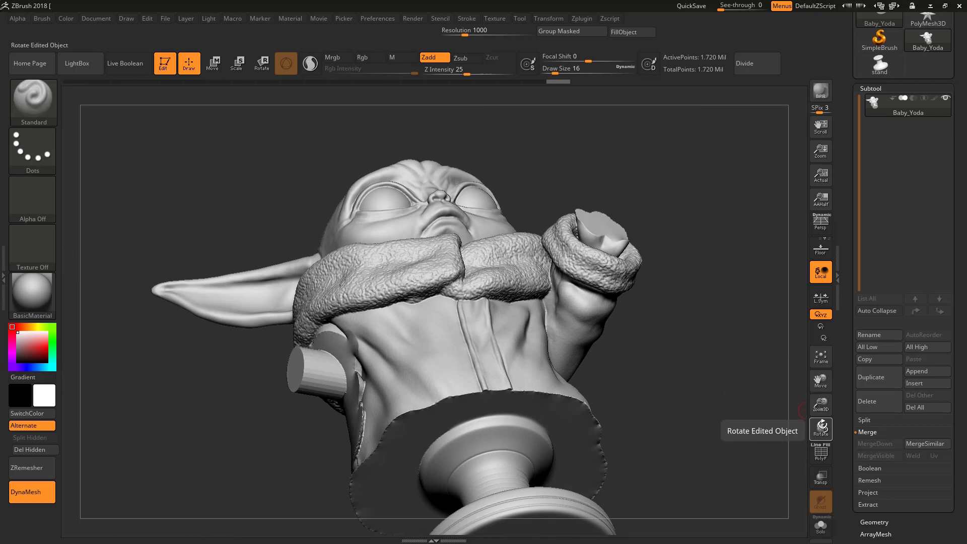
pyautogui.moveTo(821, 378); pyautogui.dragTo(782, 347)
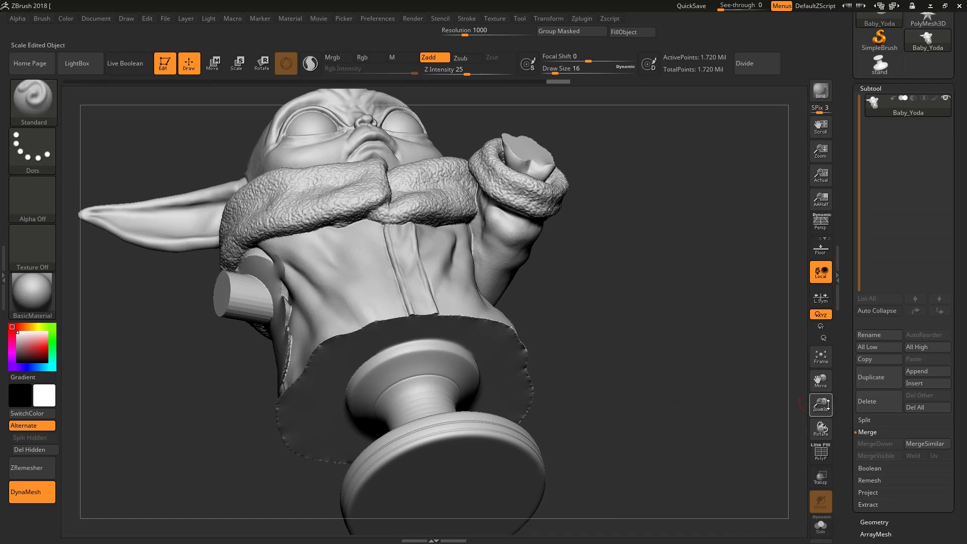
pyautogui.moveTo(816, 397); pyautogui.dragTo(818, 406)
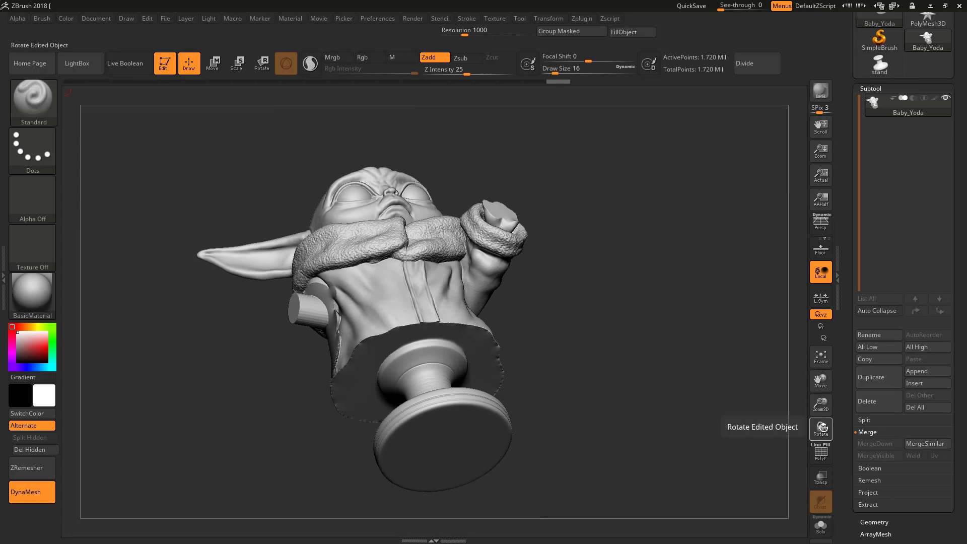
pyautogui.moveTo(816, 454); pyautogui.dragTo(552, 315)
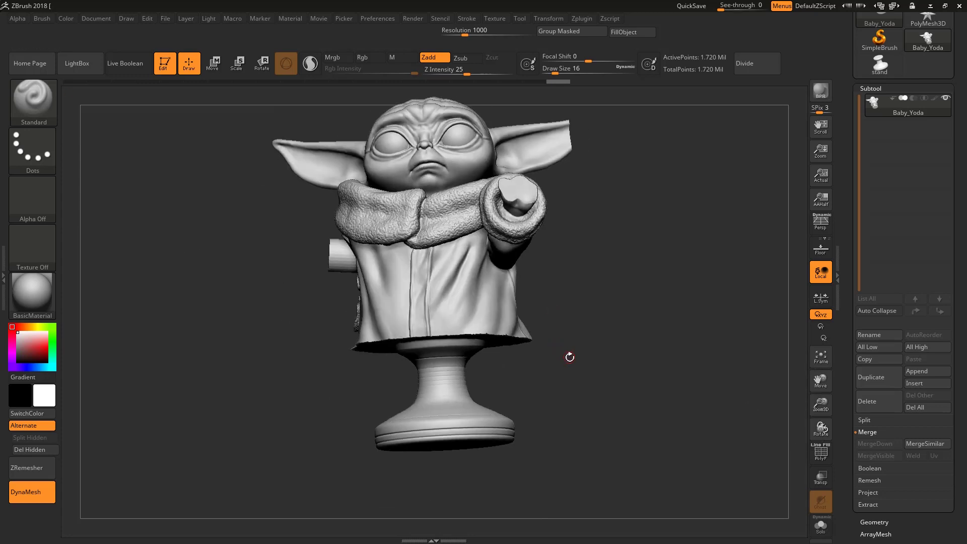
pyautogui.moveTo(297, 485)
pyautogui.keyDown('ctrl'); pyautogui.keyDown('shift'); pyautogui.mouseDown()
pyautogui.moveTo(525, 480)
pyautogui.moveTo(587, 429)
pyautogui.moveTo(574, 400)
pyautogui.moveTo(535, 395)
pyautogui.moveTo(314, 398)
pyautogui.mouseUp(); pyautogui.keyUp('shift'); pyautogui.keyUp('ctrl')
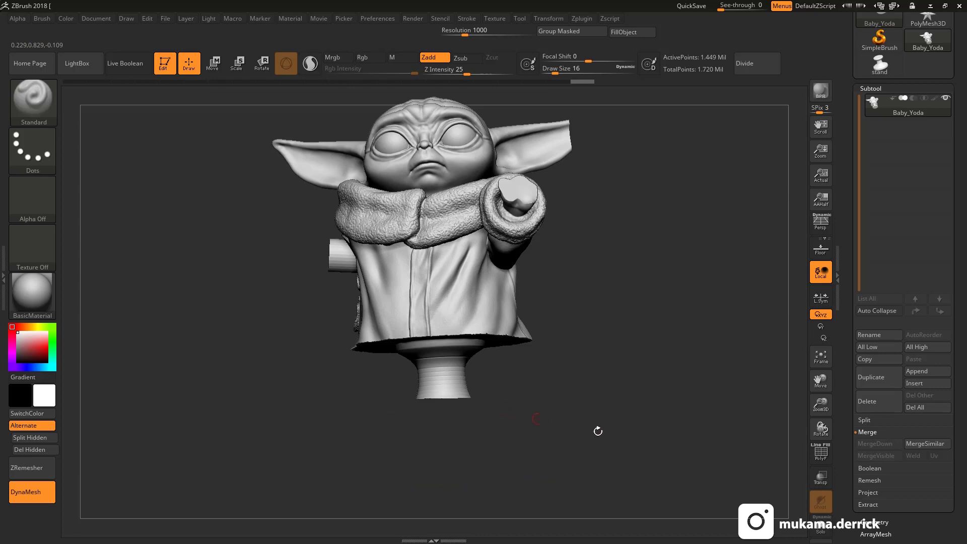
pyautogui.moveTo(824, 429); pyautogui.dragTo(822, 409)
pyautogui.click(886, 88)
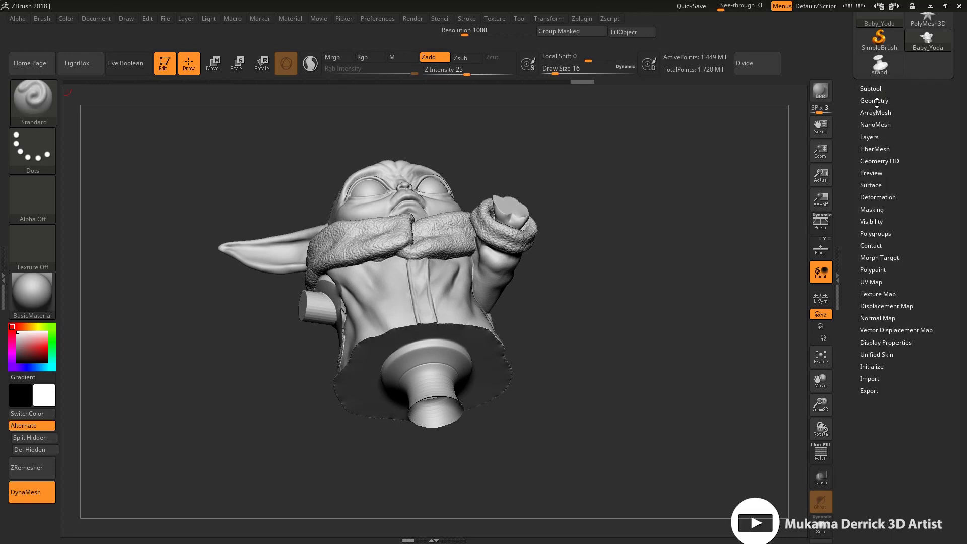
pyautogui.click(874, 100)
pyautogui.click(890, 378)
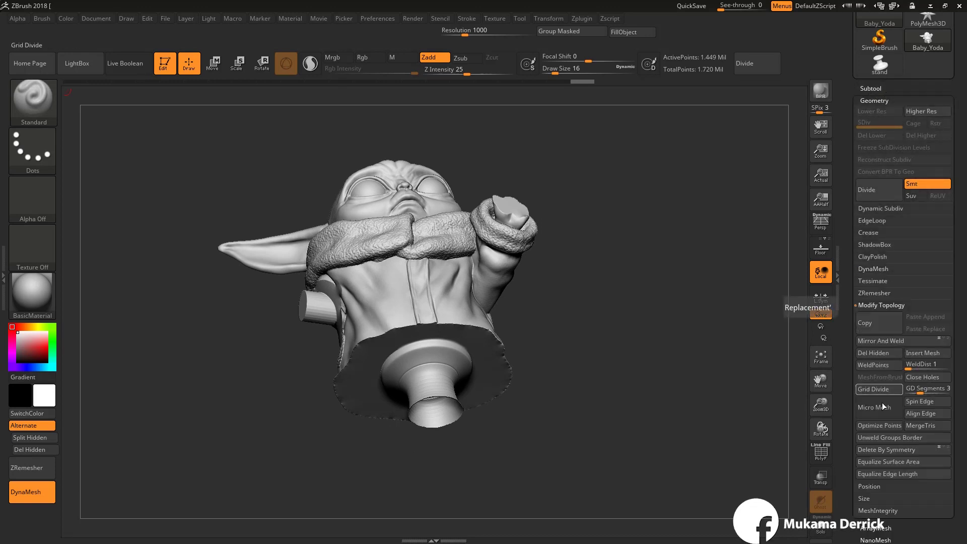
pyautogui.click(875, 351)
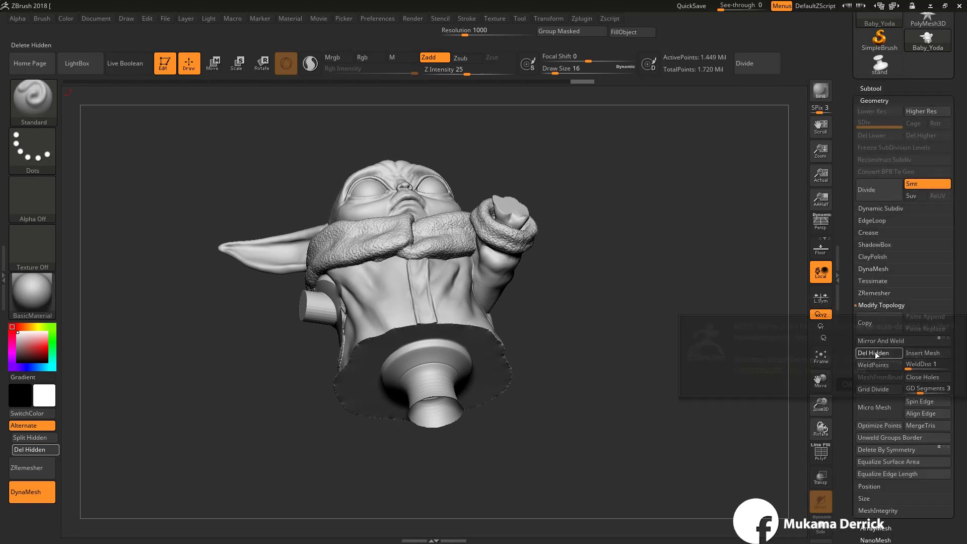
pyautogui.click(847, 384)
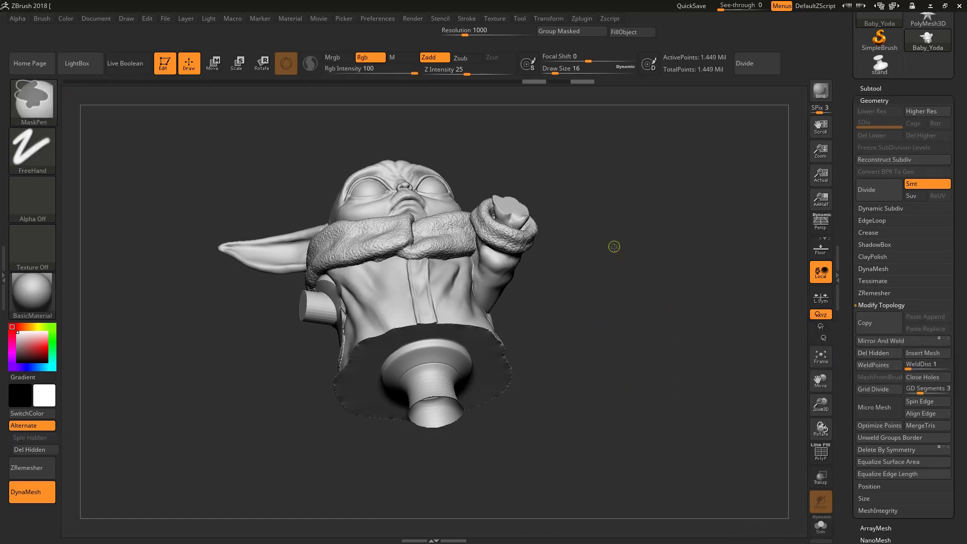
# - Update the DynaMesh to close the open end of the stand's neck, and inspect the capped cut
pyautogui.keyDown('ctrl'); pyautogui.moveTo(614, 246); pyautogui.dragTo(670, 327); pyautogui.keyUp('ctrl')
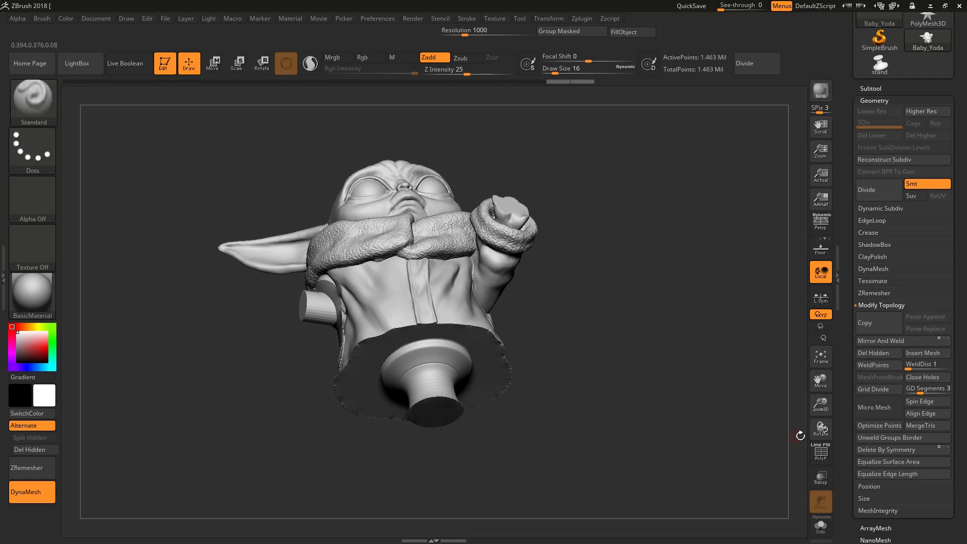
pyautogui.moveTo(821, 406); pyautogui.dragTo(822, 404)
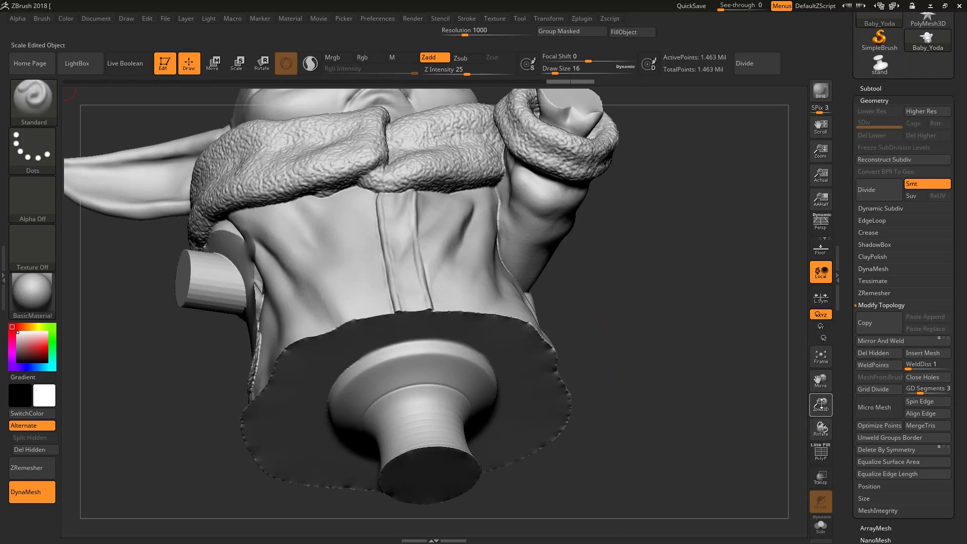
pyautogui.moveTo(828, 437); pyautogui.dragTo(819, 400)
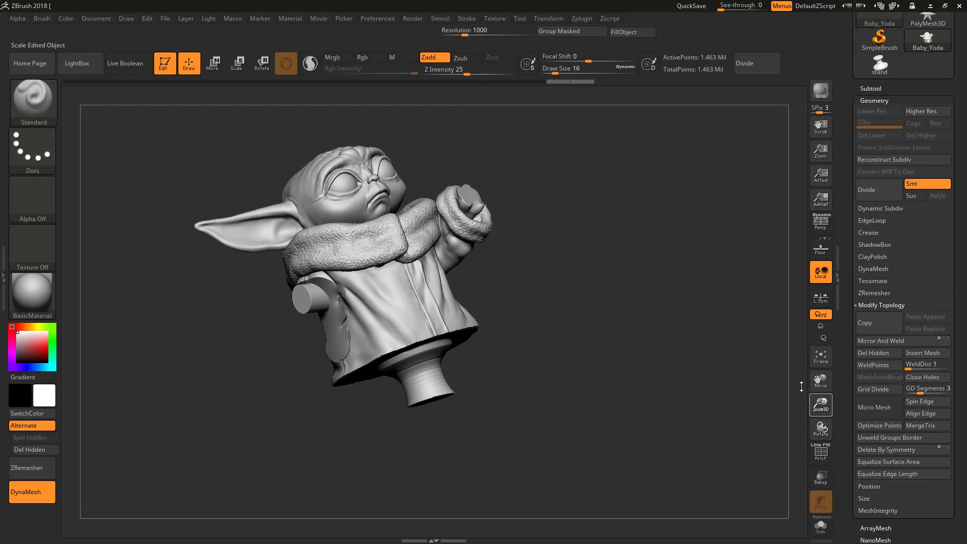
pyautogui.moveTo(801, 383); pyautogui.dragTo(806, 388)
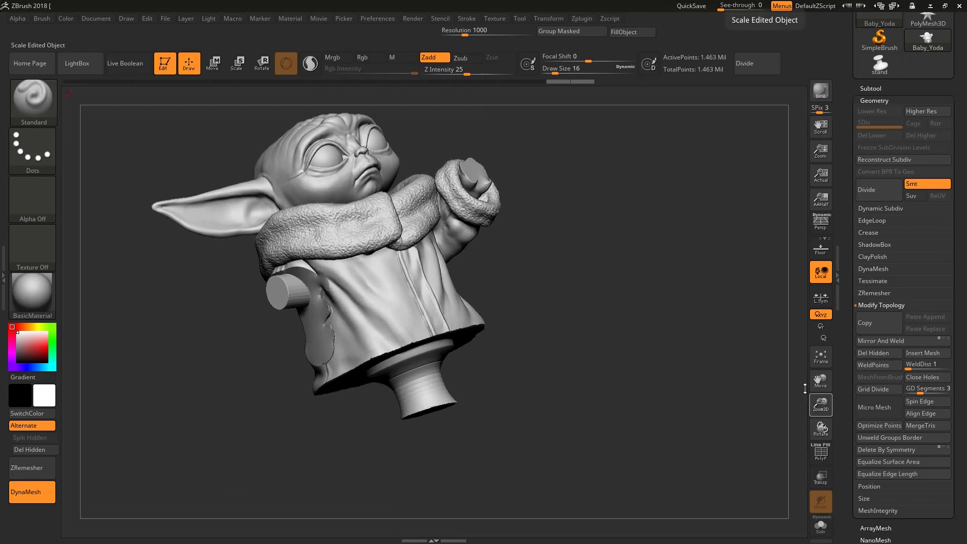